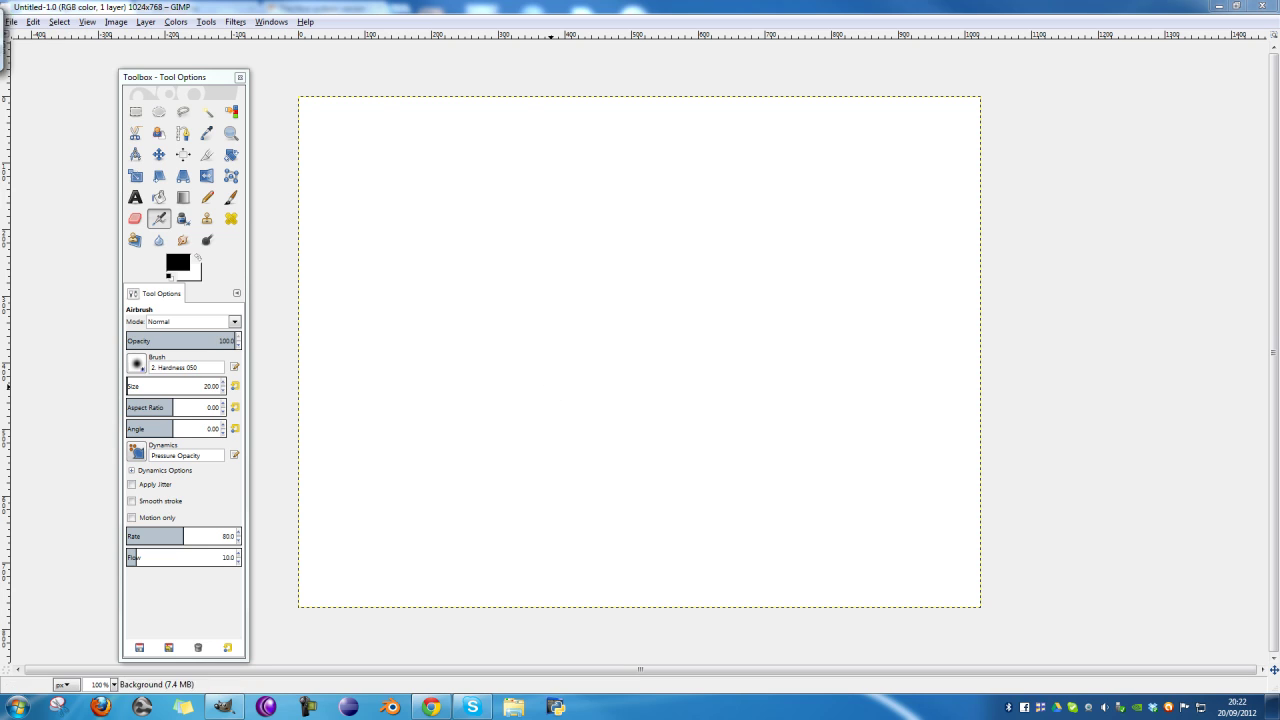
- Switch to the Paintbrush and set its size to 5
left_click(231, 197)
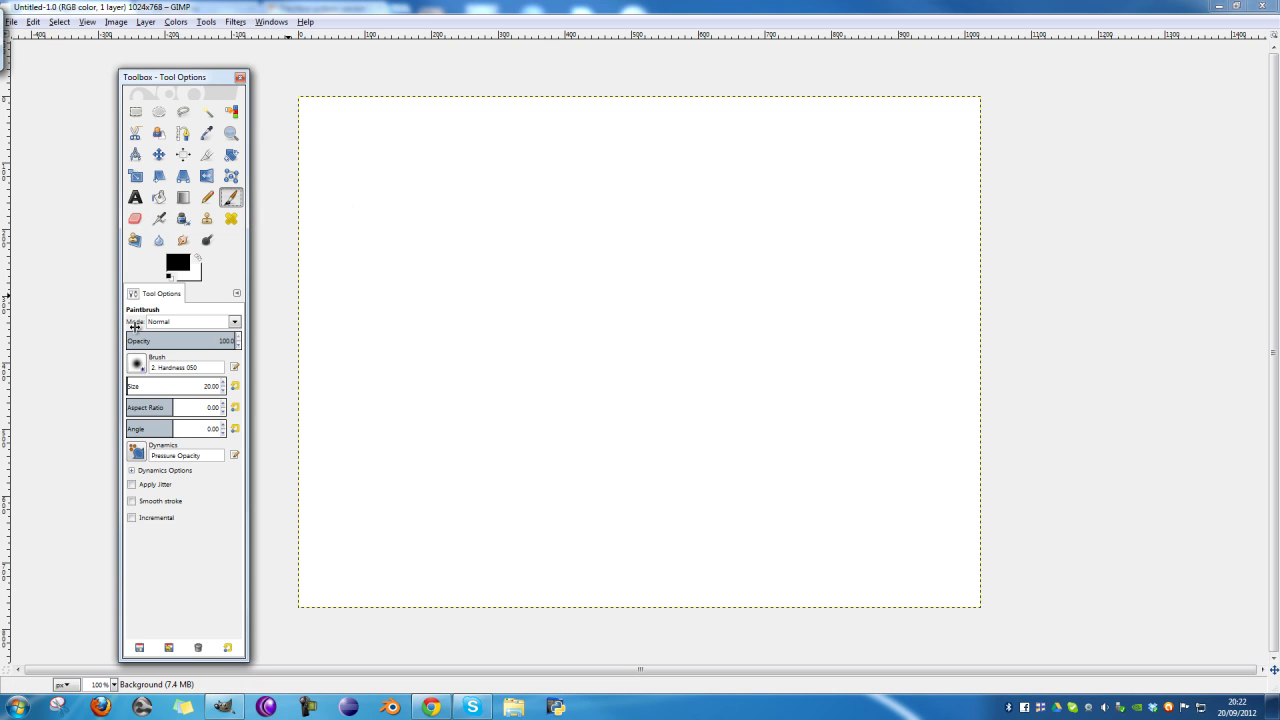
left_click_drag(216, 386, 198, 387)
left_click(174, 386)
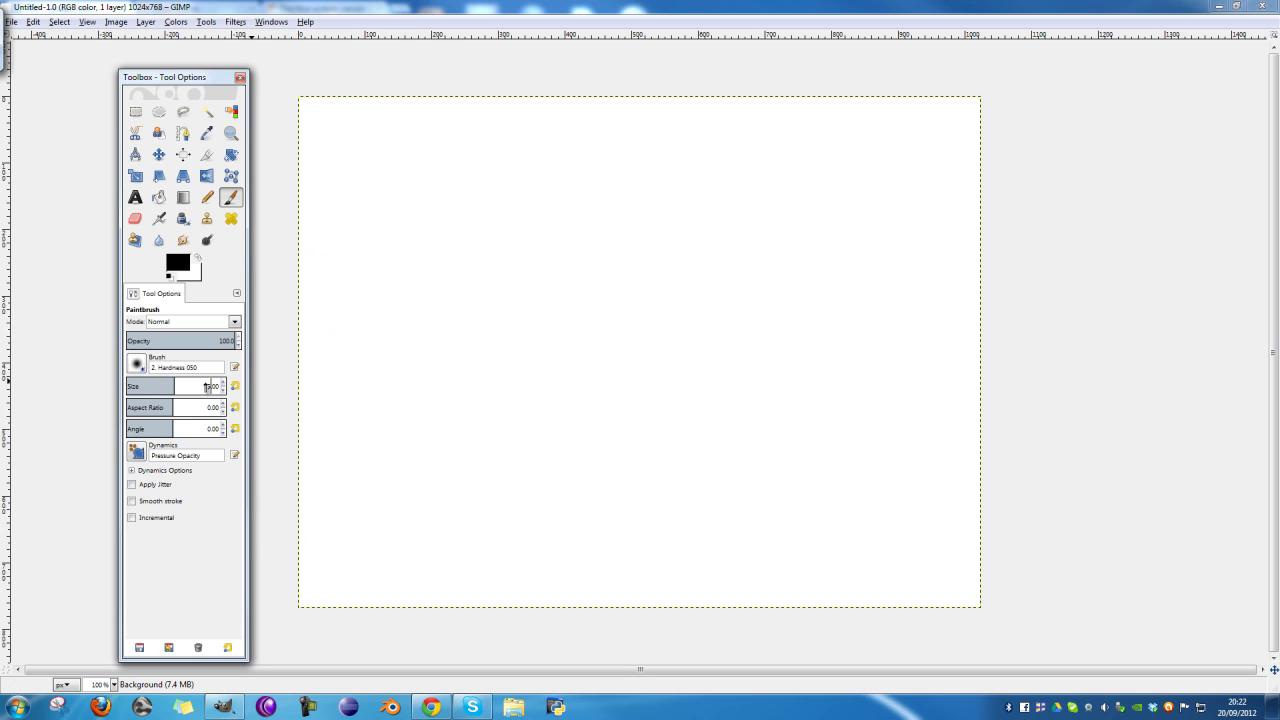
key("Return")
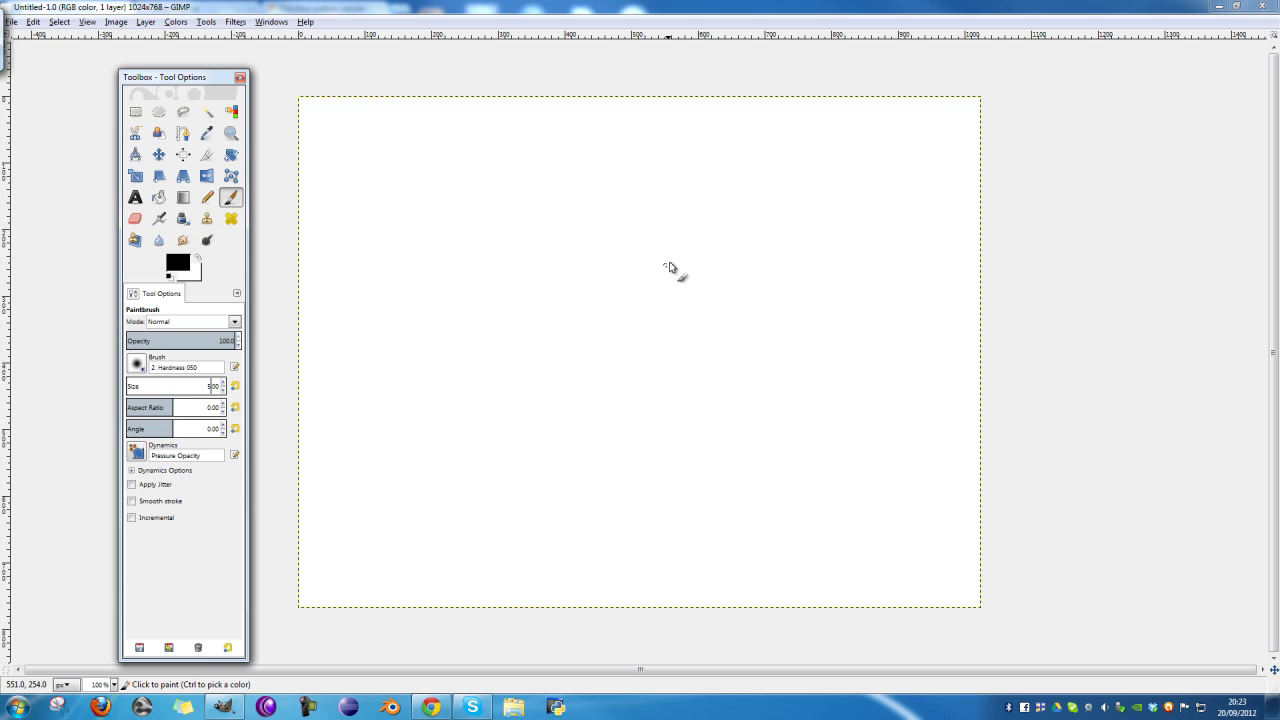
- Sketch a black rectangle with a small circle inside its left end
mouse_move(611, 200)
left_mouse_down()
mouse_move(668, 242)
mouse_move(732, 238)
mouse_move(735, 195)
left_mouse_up()
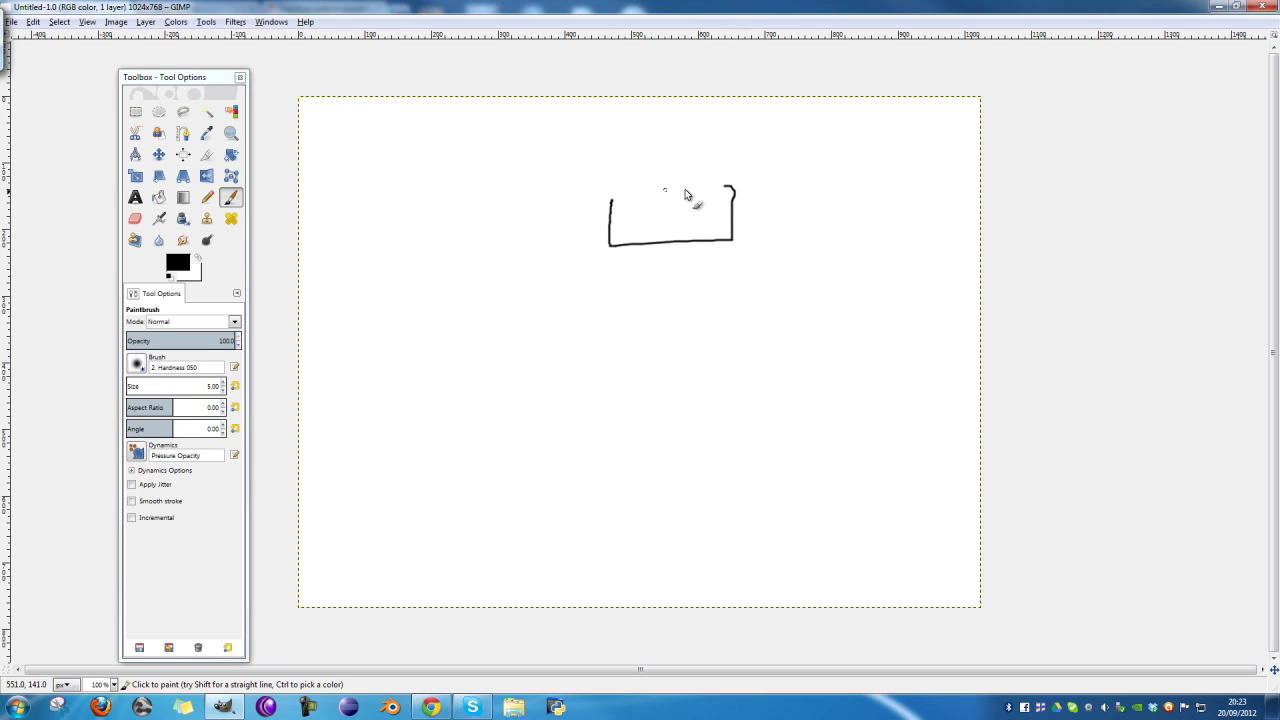
left_click_drag(611, 199, 751, 190)
left_click_drag(629, 224, 620, 235)
key("ctrl+z")
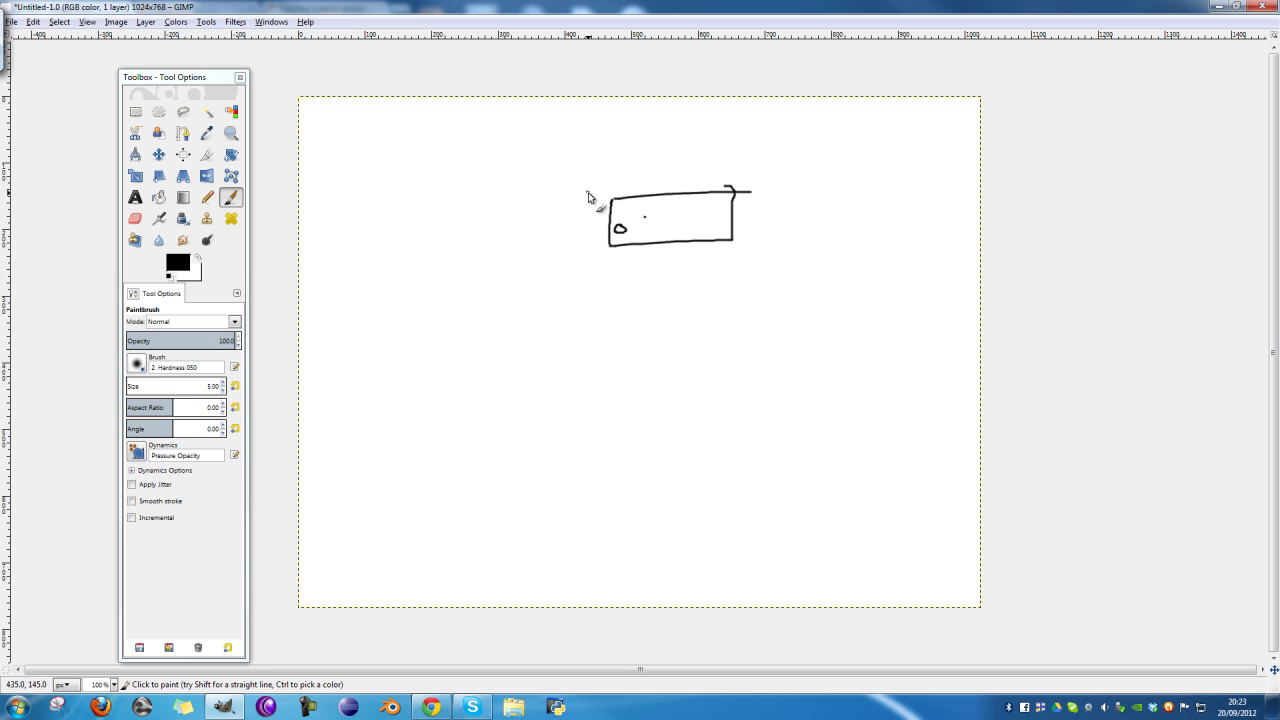
key("F9")
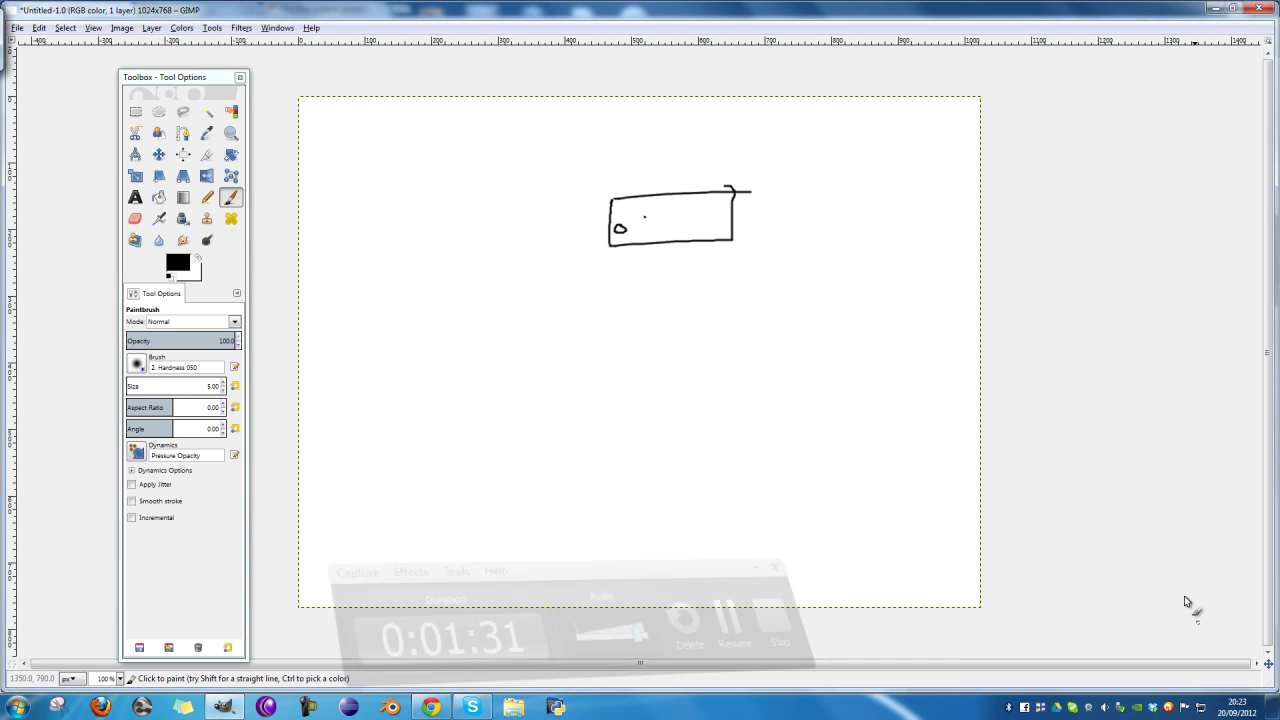
- Add a small circle in the box's right end and hatch its top edge
key("F9")
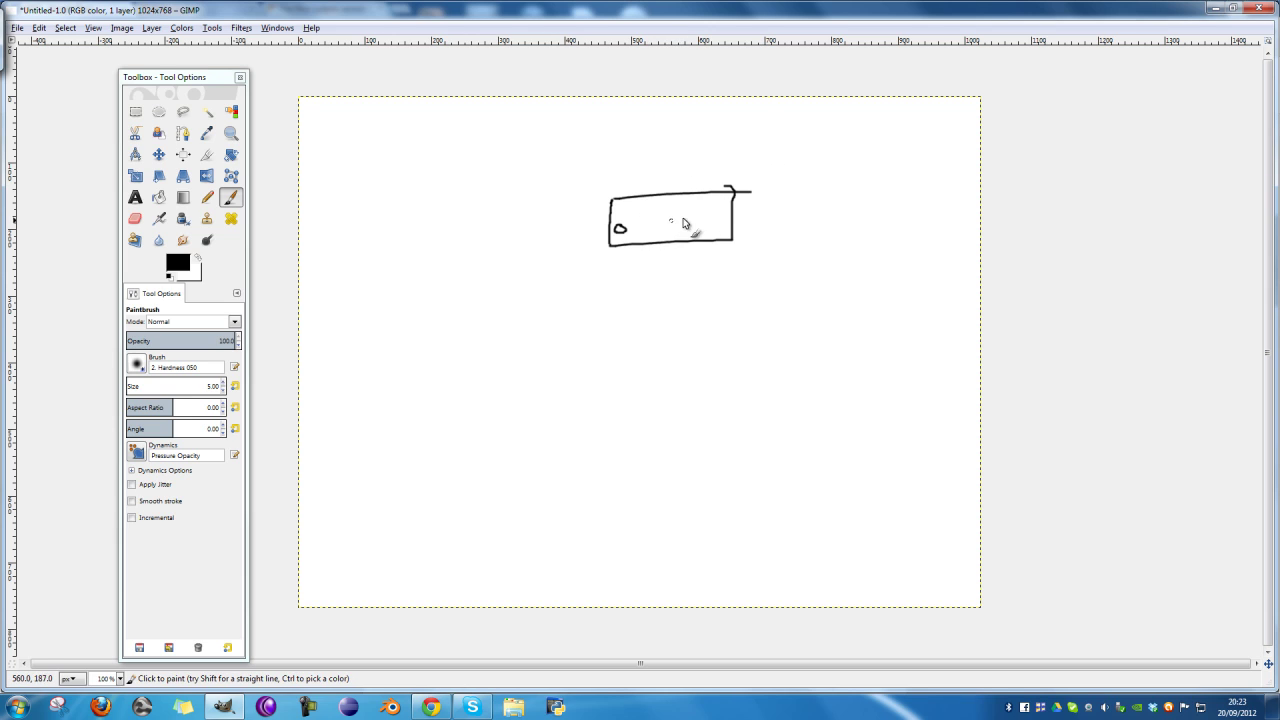
mouse_move(722, 212)
left_mouse_down()
mouse_move(720, 234)
mouse_move(716, 212)
left_mouse_up()
key("ctrl+z")
key("ctrl+z")
mouse_move(626, 222)
left_mouse_down()
mouse_move(617, 238)
mouse_move(622, 220)
left_mouse_up()
mouse_move(716, 214)
left_mouse_down()
mouse_move(722, 232)
mouse_move(718, 212)
left_mouse_up()
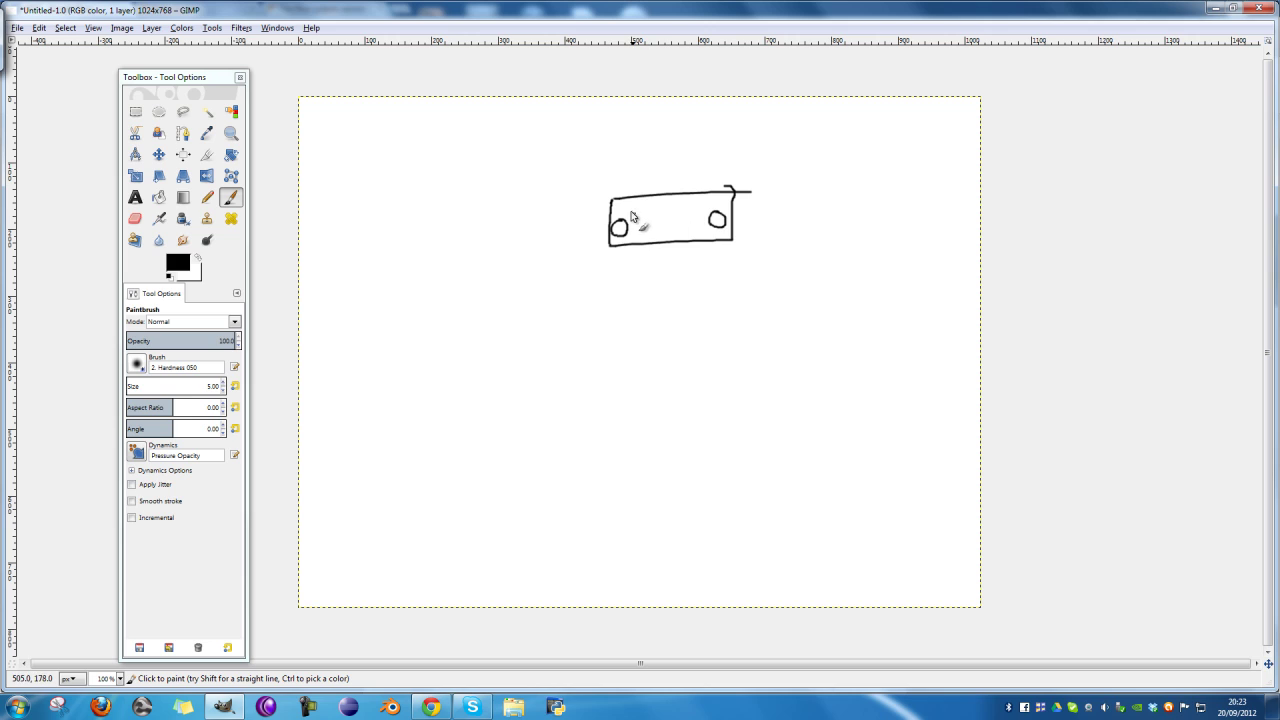
left_click_drag(627, 205, 635, 196)
left_click_drag(644, 203, 652, 194)
left_click_drag(659, 202, 682, 192)
left_click_drag(689, 200, 727, 189)
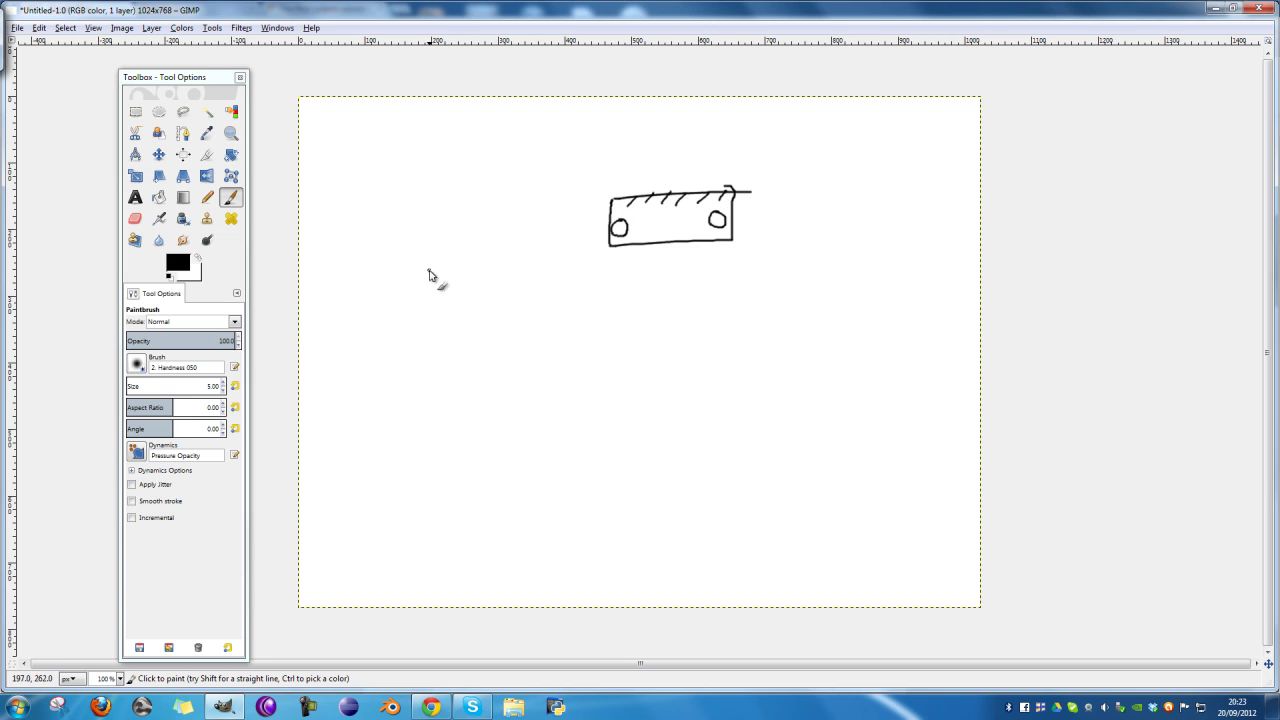
- Draw a left box and a right box, wiring each to the hatched box's circles
mouse_move(430, 270)
left_mouse_down()
mouse_move(520, 339)
mouse_move(495, 261)
mouse_move(431, 336)
mouse_move(530, 331)
mouse_move(515, 254)
mouse_move(426, 264)
left_mouse_up()
key("ctrl+z")
key("ctrl+z")
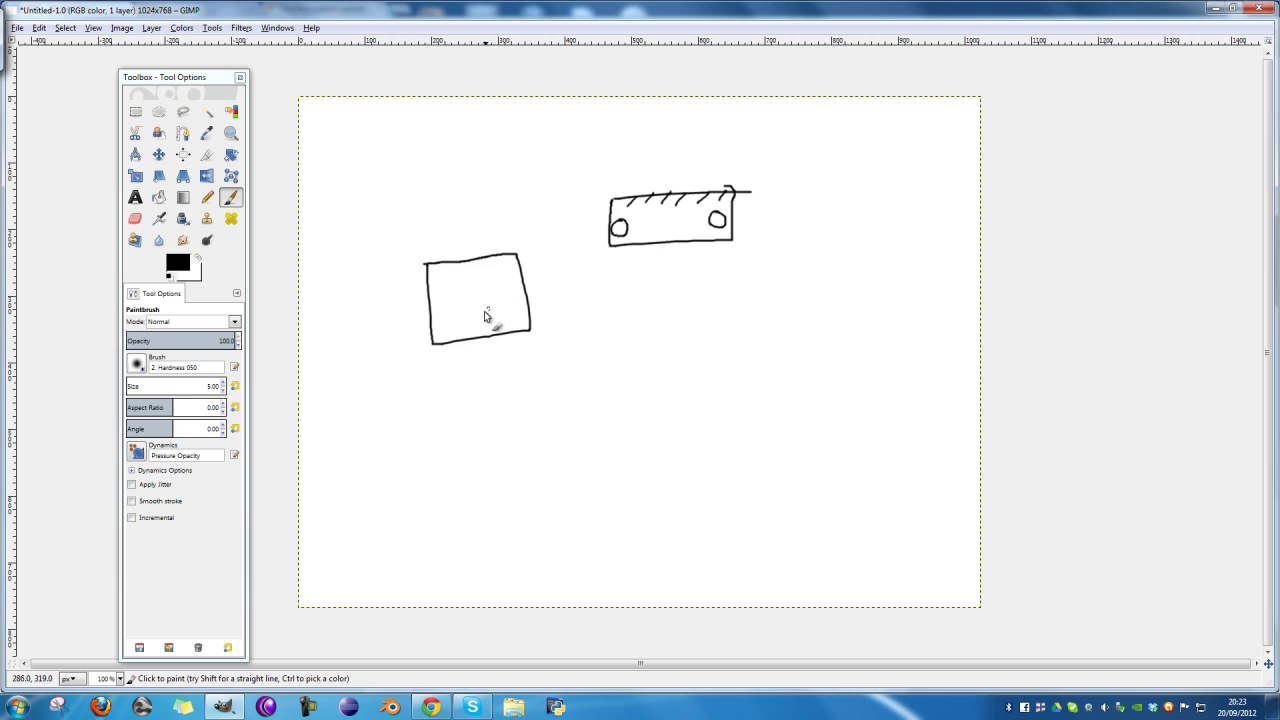
mouse_move(514, 295)
left_mouse_down()
mouse_move(550, 245)
mouse_move(555, 263)
mouse_move(580, 260)
mouse_move(617, 230)
left_mouse_up()
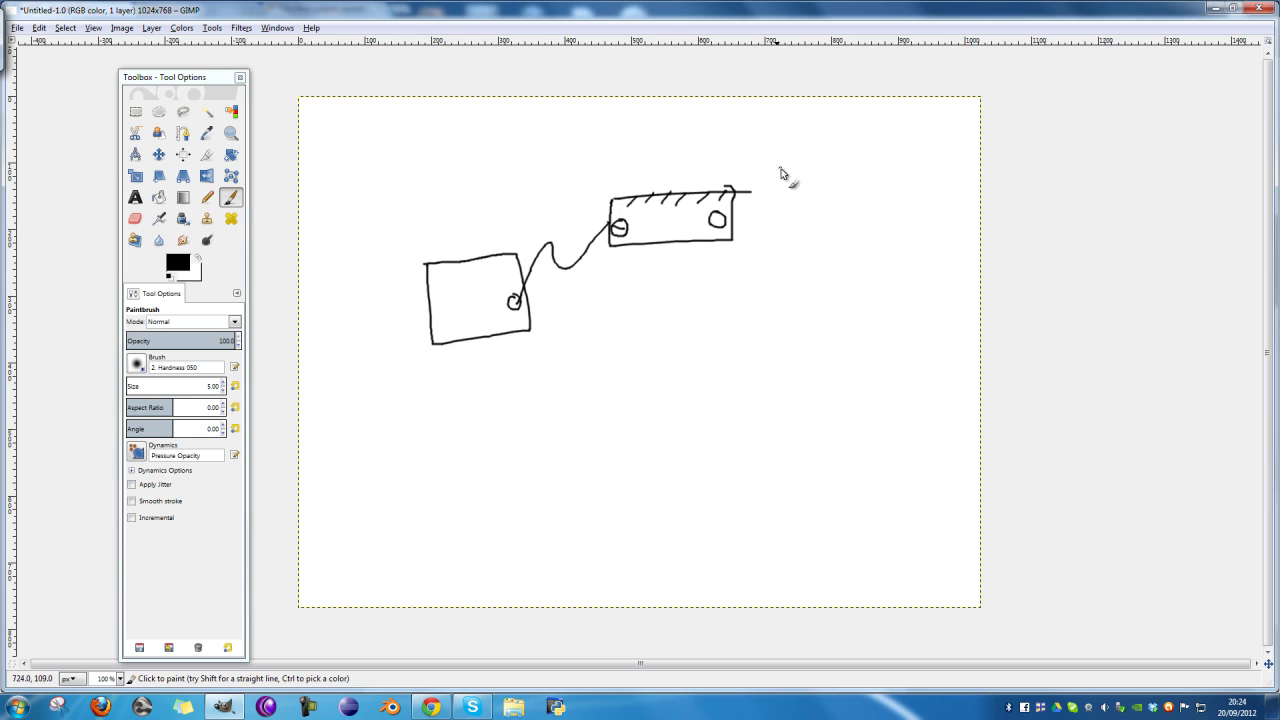
key("ctrl+z")
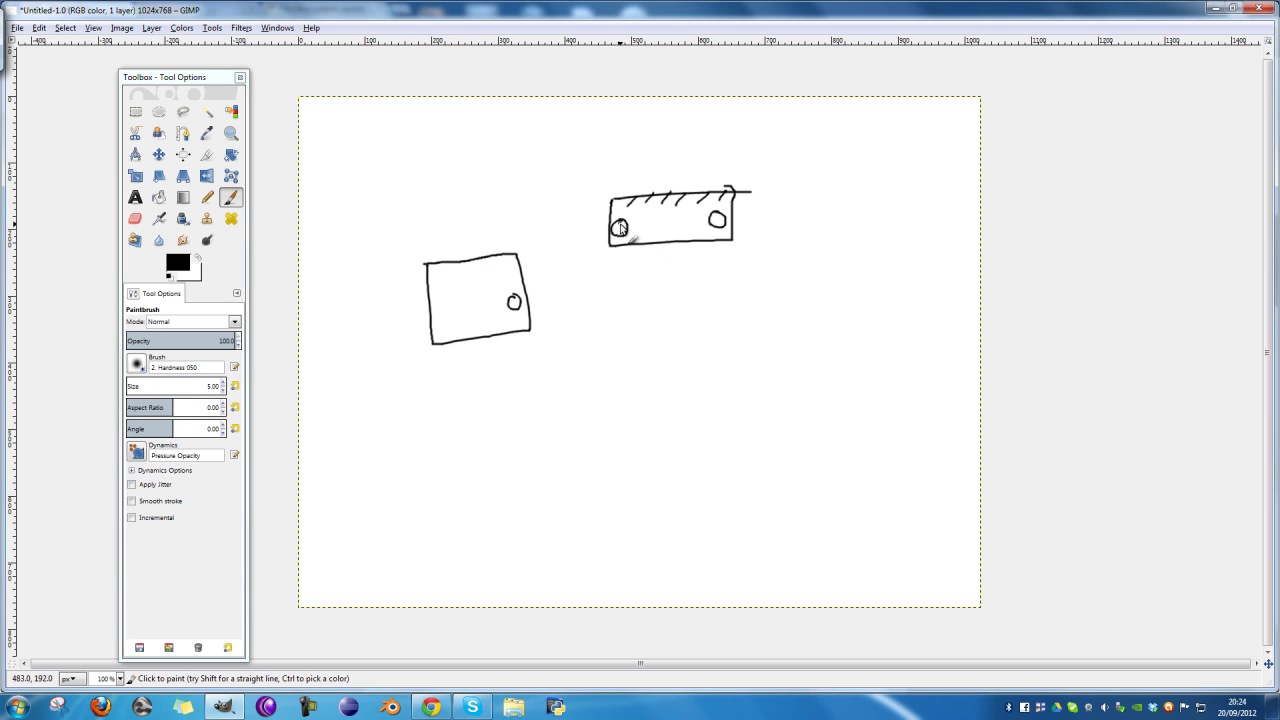
mouse_move(614, 231)
left_mouse_down()
mouse_move(572, 269)
mouse_move(583, 273)
mouse_move(515, 302)
left_mouse_up()
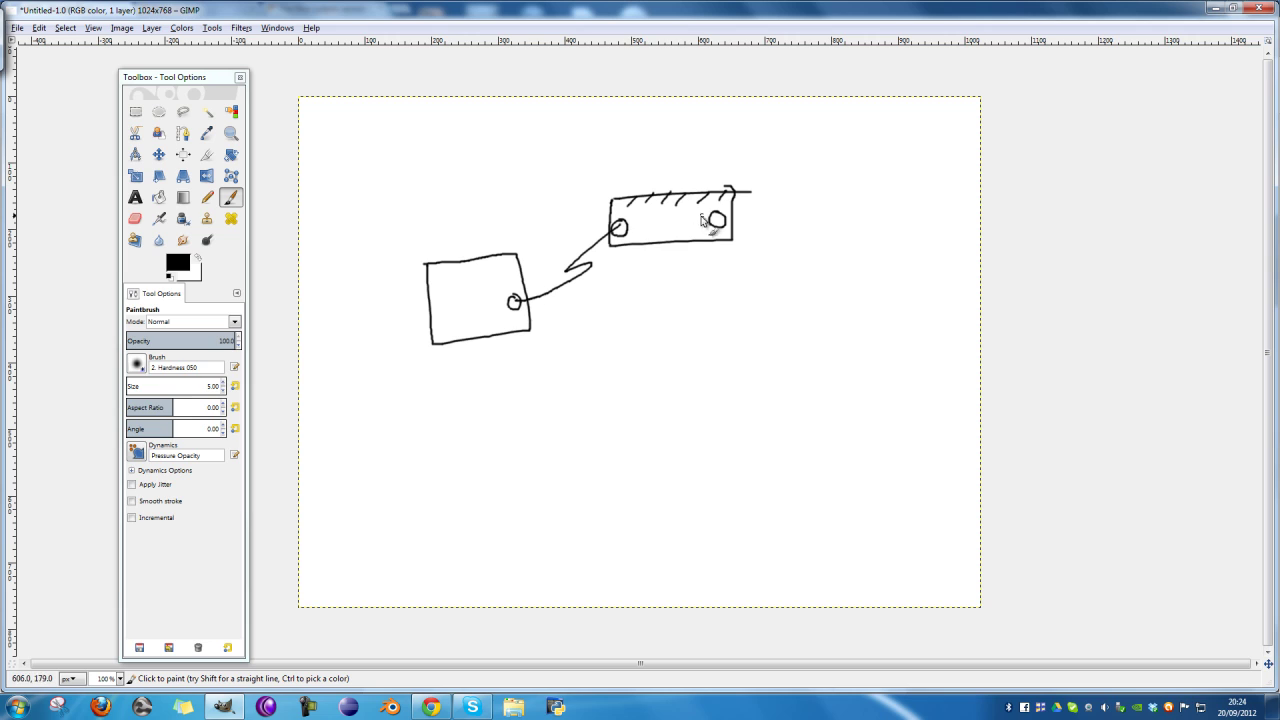
mouse_move(827, 207)
left_mouse_down()
mouse_move(885, 272)
mouse_move(907, 227)
mouse_move(872, 199)
mouse_move(839, 241)
mouse_move(858, 198)
left_mouse_up()
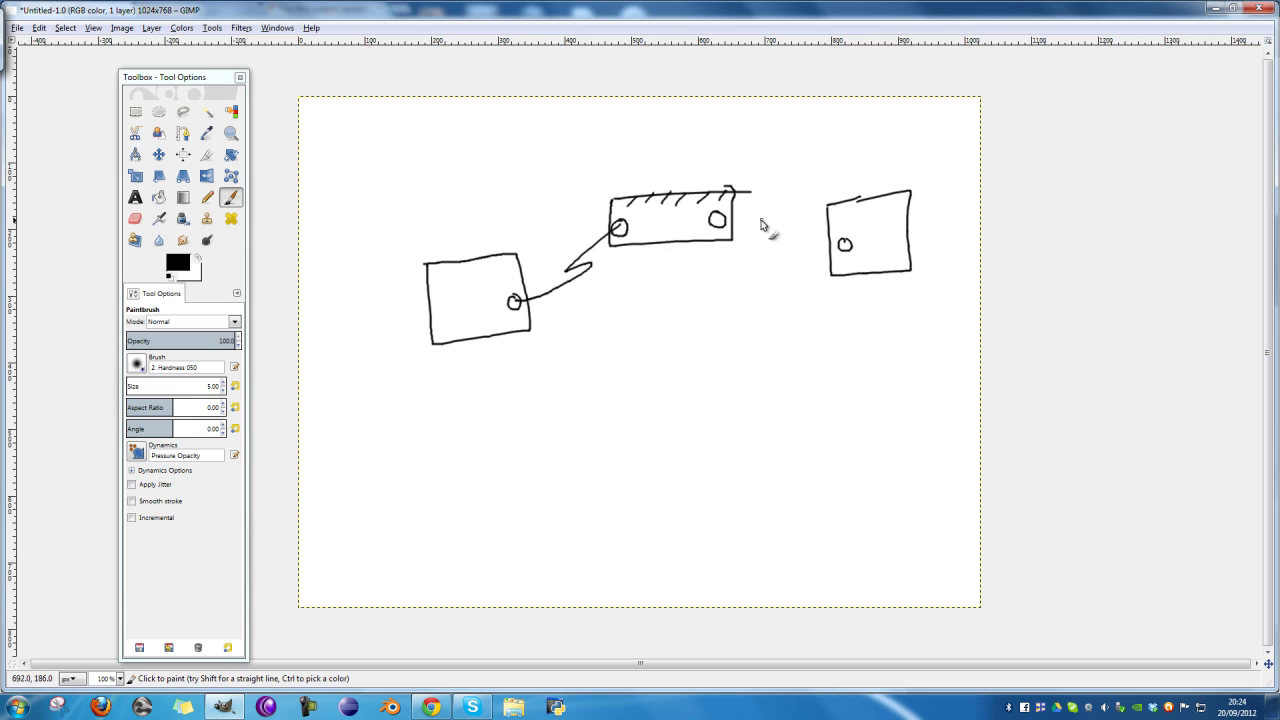
mouse_move(717, 221)
left_mouse_down()
mouse_move(768, 227)
mouse_move(775, 243)
mouse_move(845, 246)
left_mouse_up()
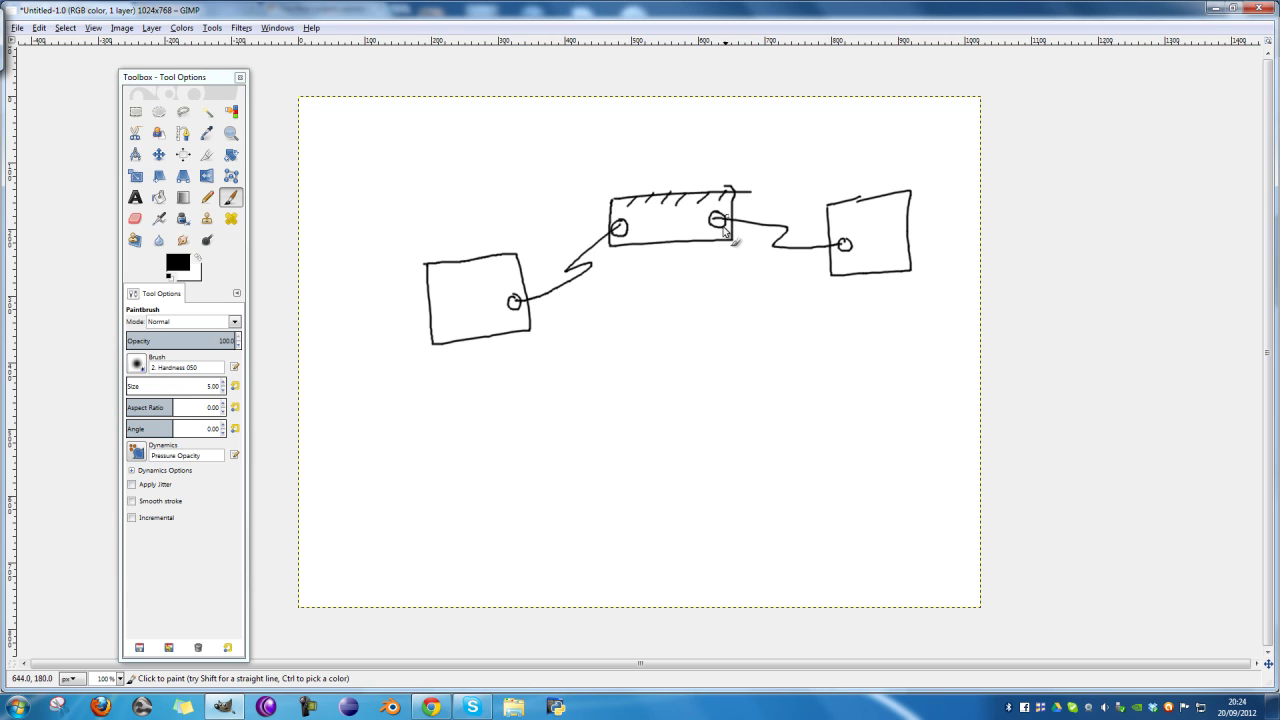
- Write +1 in the hatched box, 1 in the left box and 2 in the right
mouse_move(648, 217)
left_mouse_down()
mouse_move(657, 226)
mouse_move(667, 213)
mouse_move(666, 233)
left_mouse_up()
left_click_drag(466, 303, 476, 319)
mouse_move(867, 236)
left_mouse_down()
mouse_move(869, 251)
mouse_move(892, 250)
left_mouse_up()
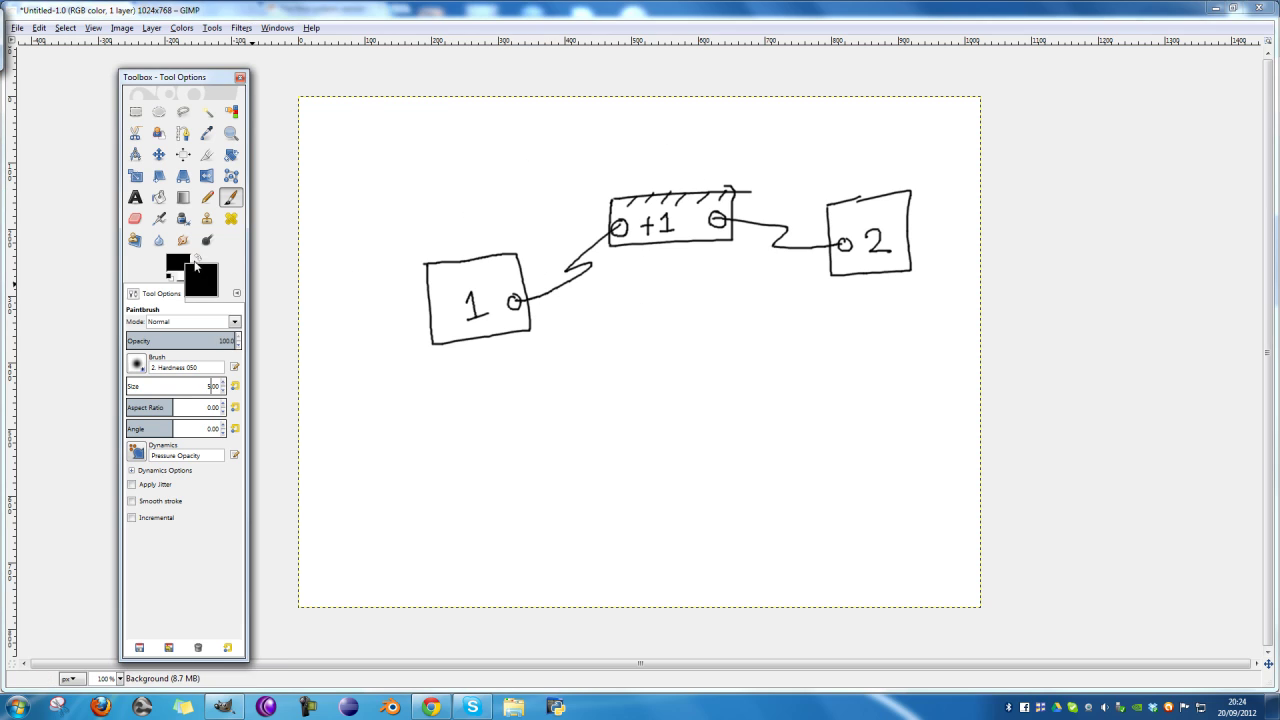
- Set the foreground colour to red
left_click(180, 265)
left_click(650, 199)
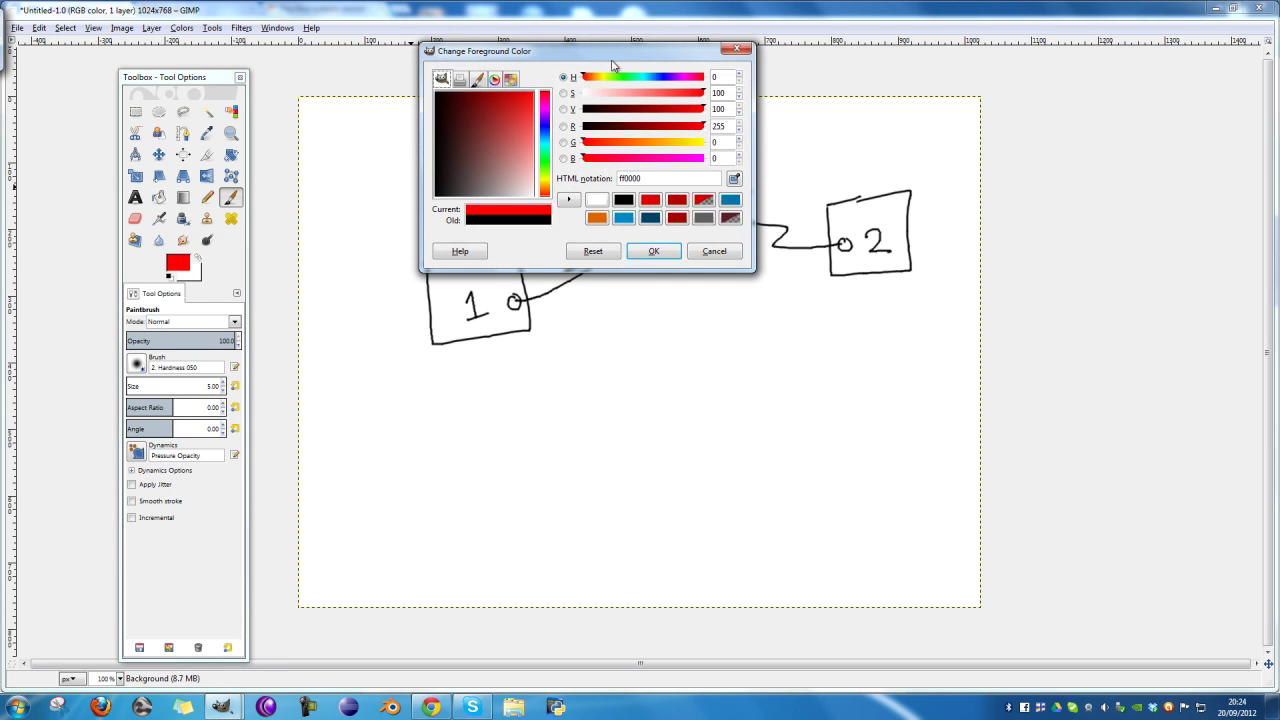
left_click(653, 251)
- Enlarge the pencil and paint thick red strokes across the diagram, undoing the extra one
left_click(207, 197)
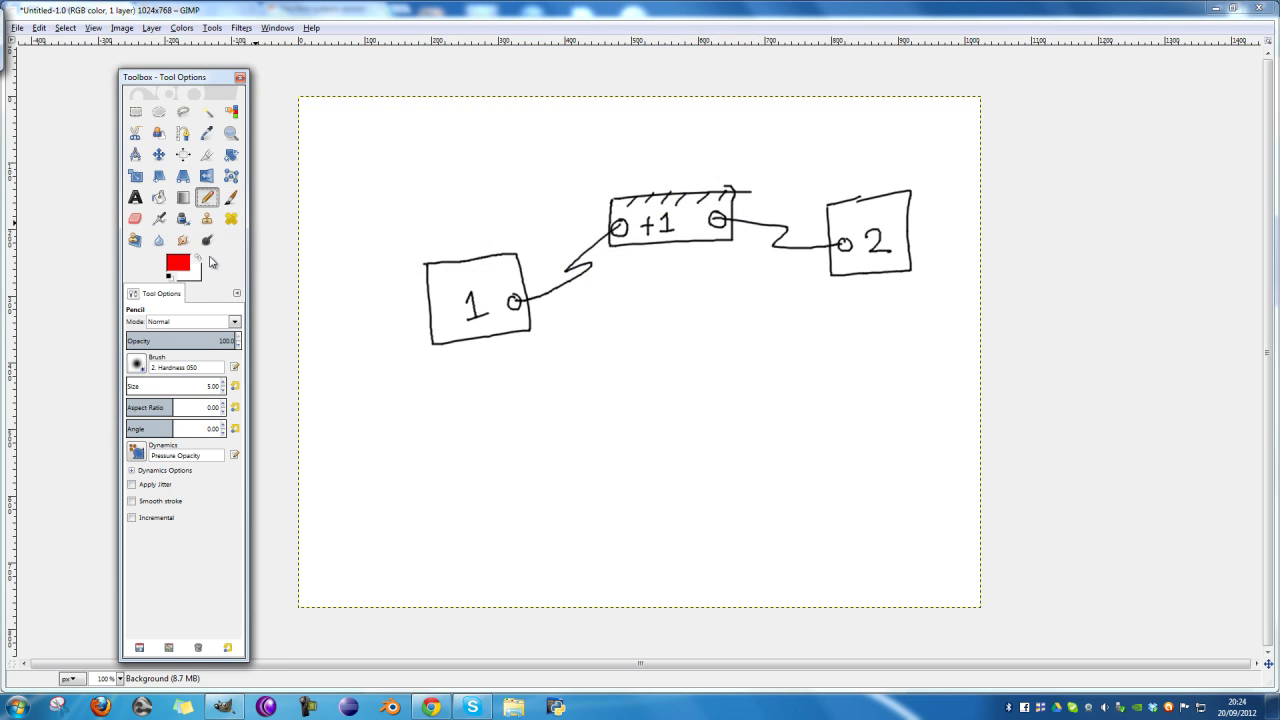
left_click(147, 389)
left_click_drag(147, 389, 142, 389)
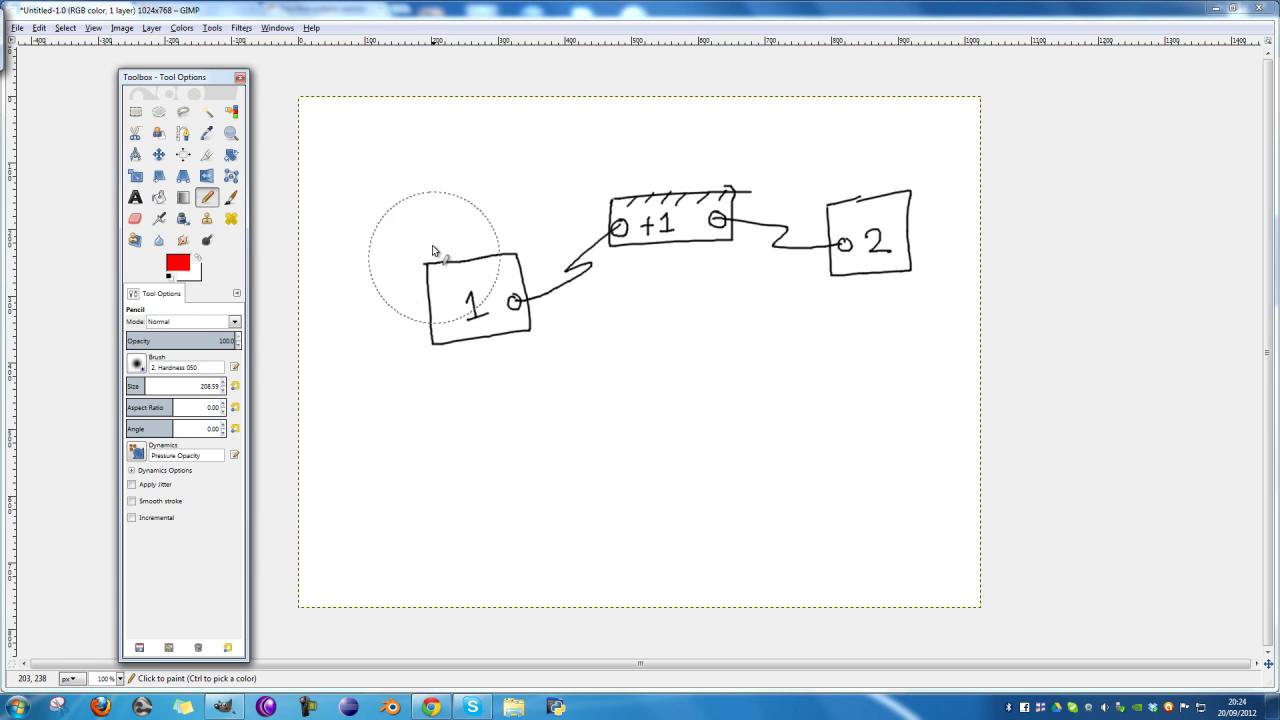
left_click_drag(425, 172, 755, 357)
left_click(485, 426)
left_click(662, 242, "shift")
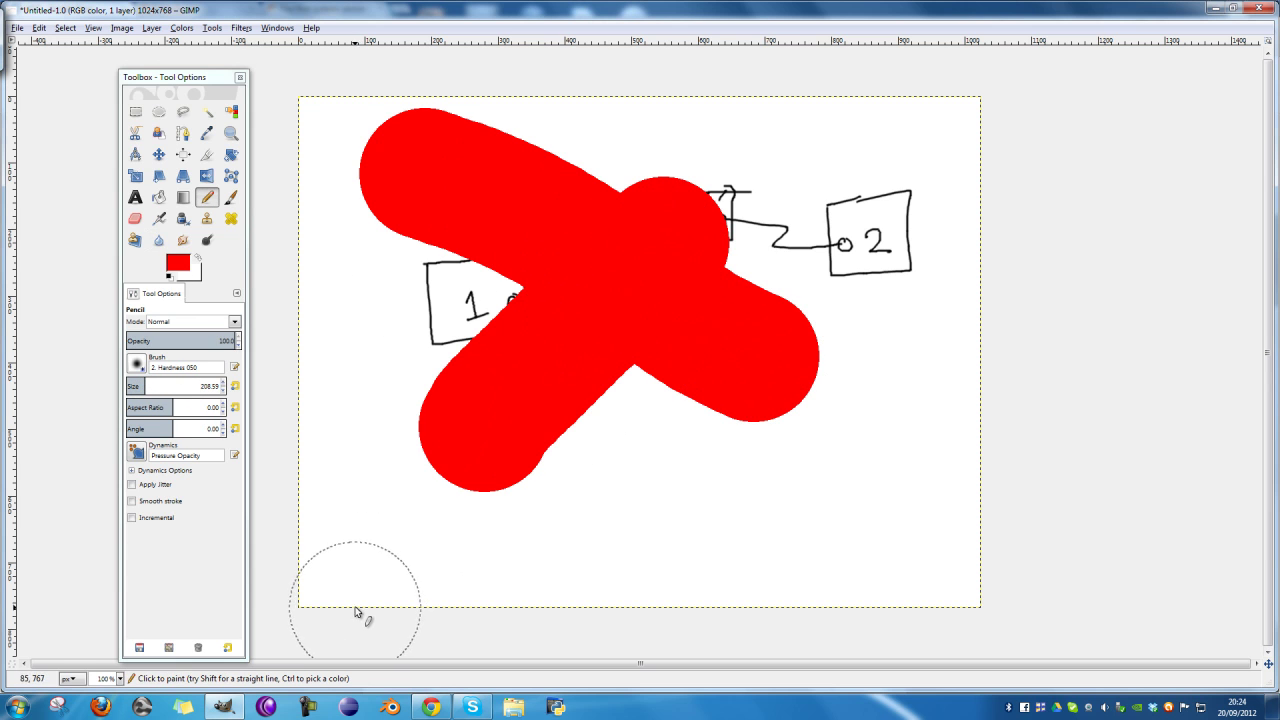
left_click_drag(686, 190, 726, 191)
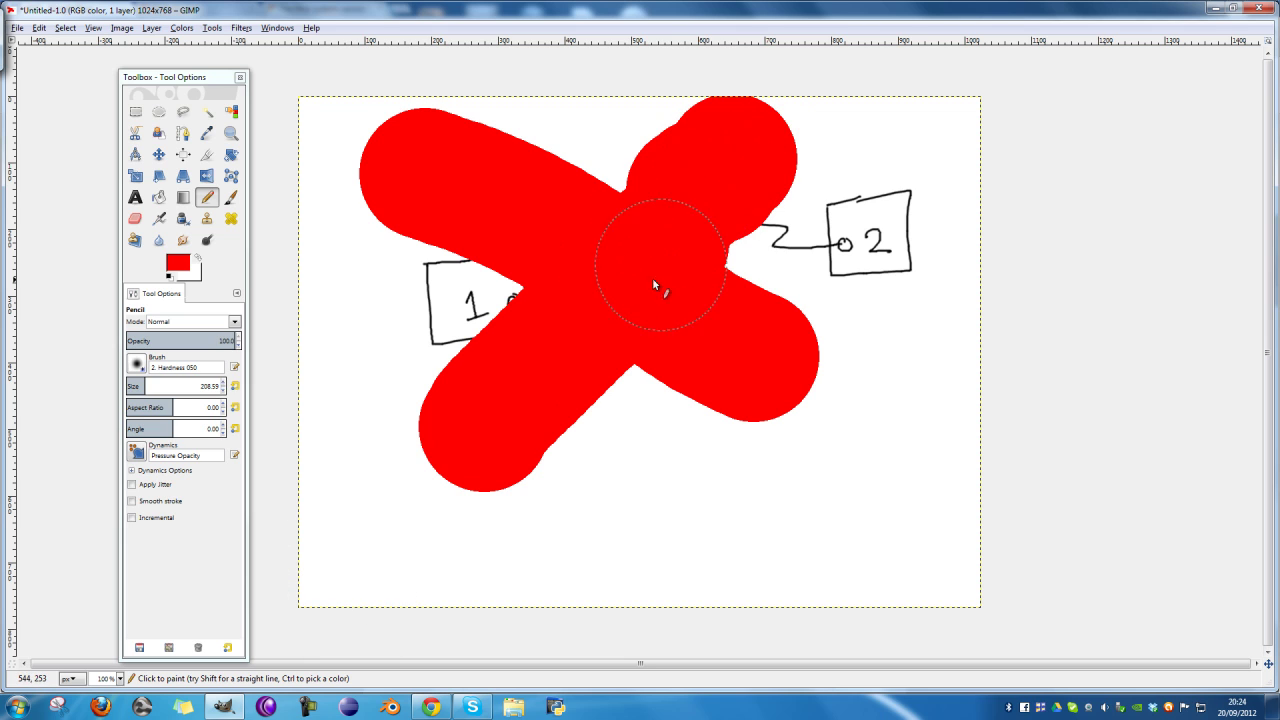
key("ctrl+z")
key("ctrl+z")
key("ctrl+z")
key("ctrl+z")
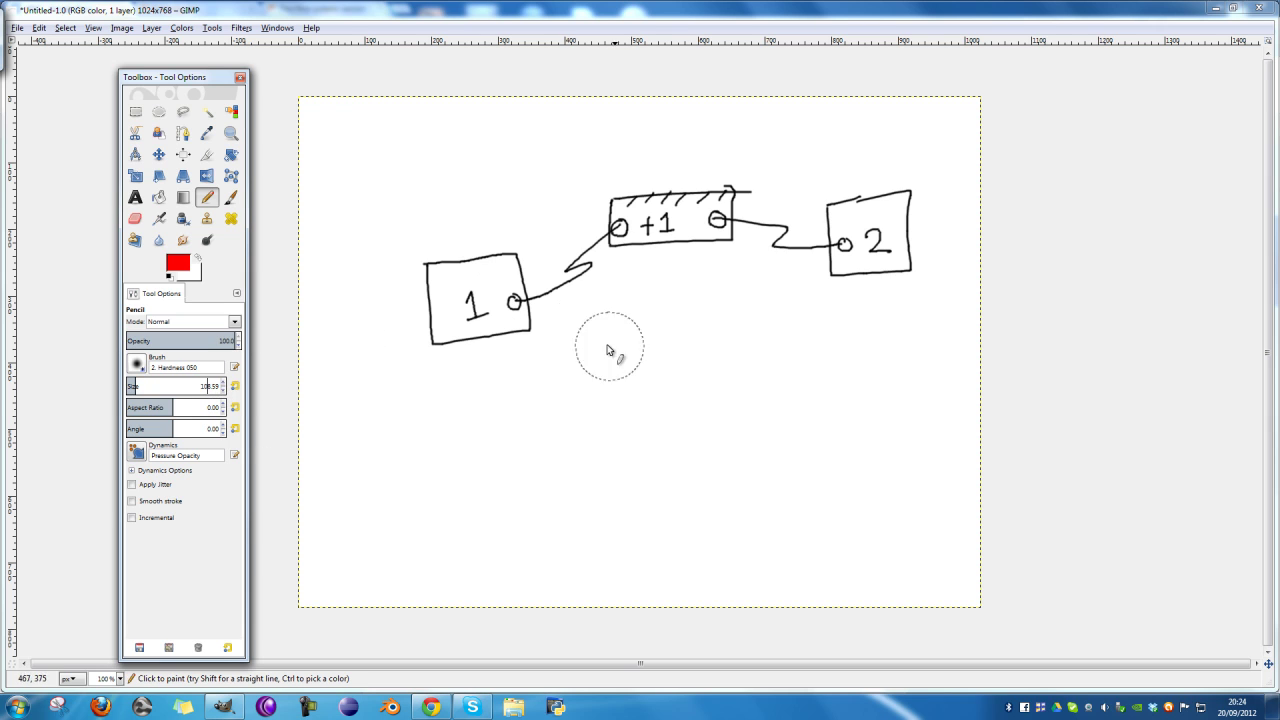
- Paint a red X across the diagram, then undo it to leave the diagram unmarked
mouse_move(645, 203)
left_mouse_down()
mouse_move(709, 224)
mouse_move(520, 375)
left_mouse_up()
key("ctrl+z")
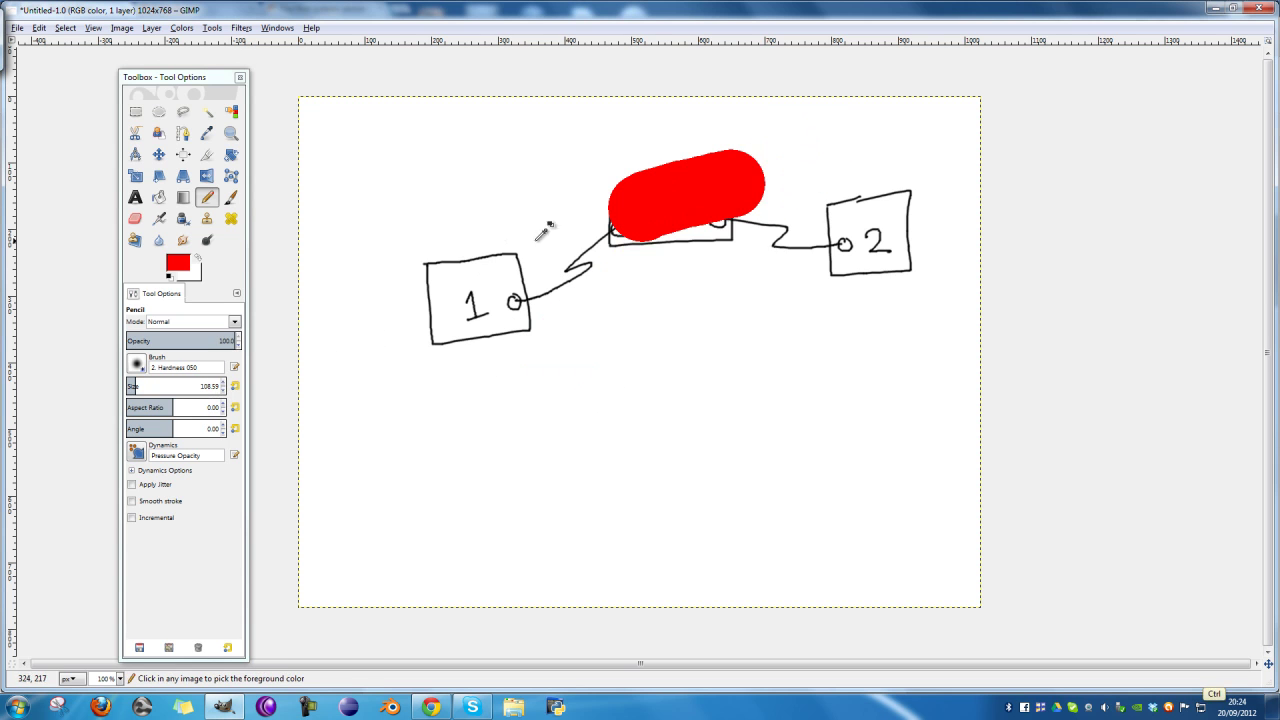
key("ctrl+z")
left_click_drag(468, 172, 795, 415)
left_click_drag(767, 152, 485, 421)
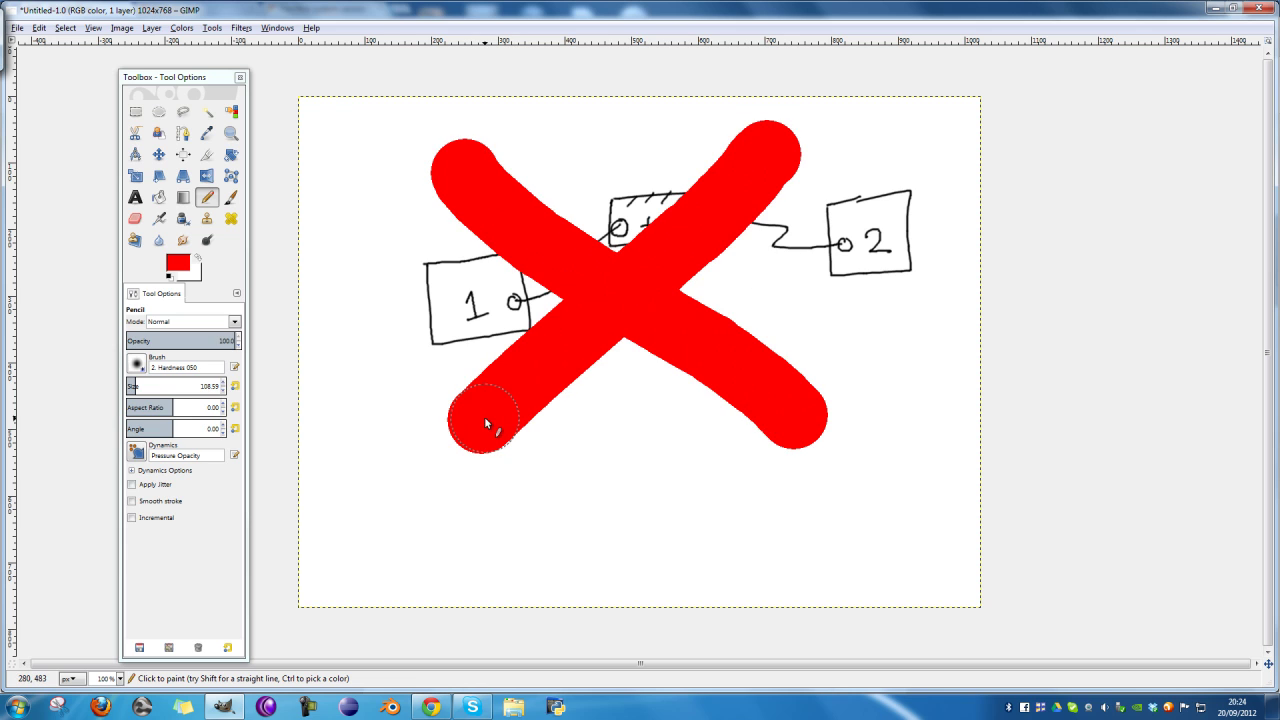
key("ctrl+z")
key("ctrl+z")
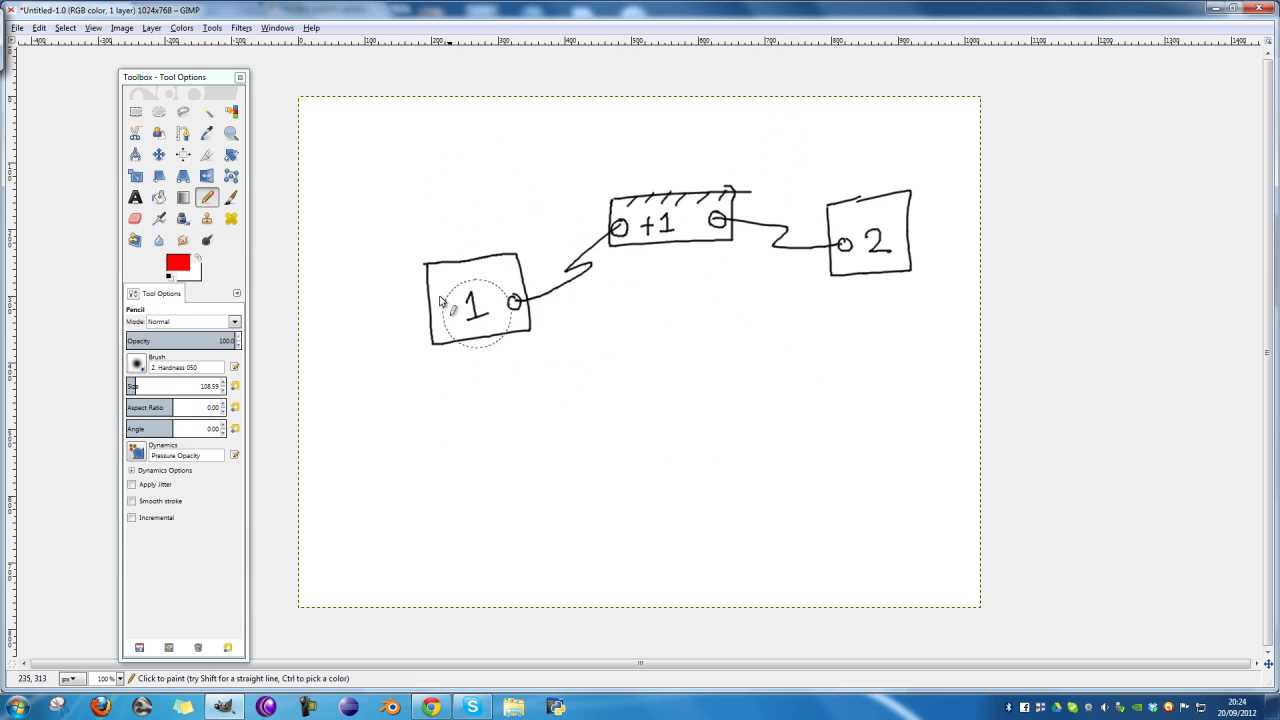
- Return from the Pencil to the Paintbrush tool
left_click(231, 198)
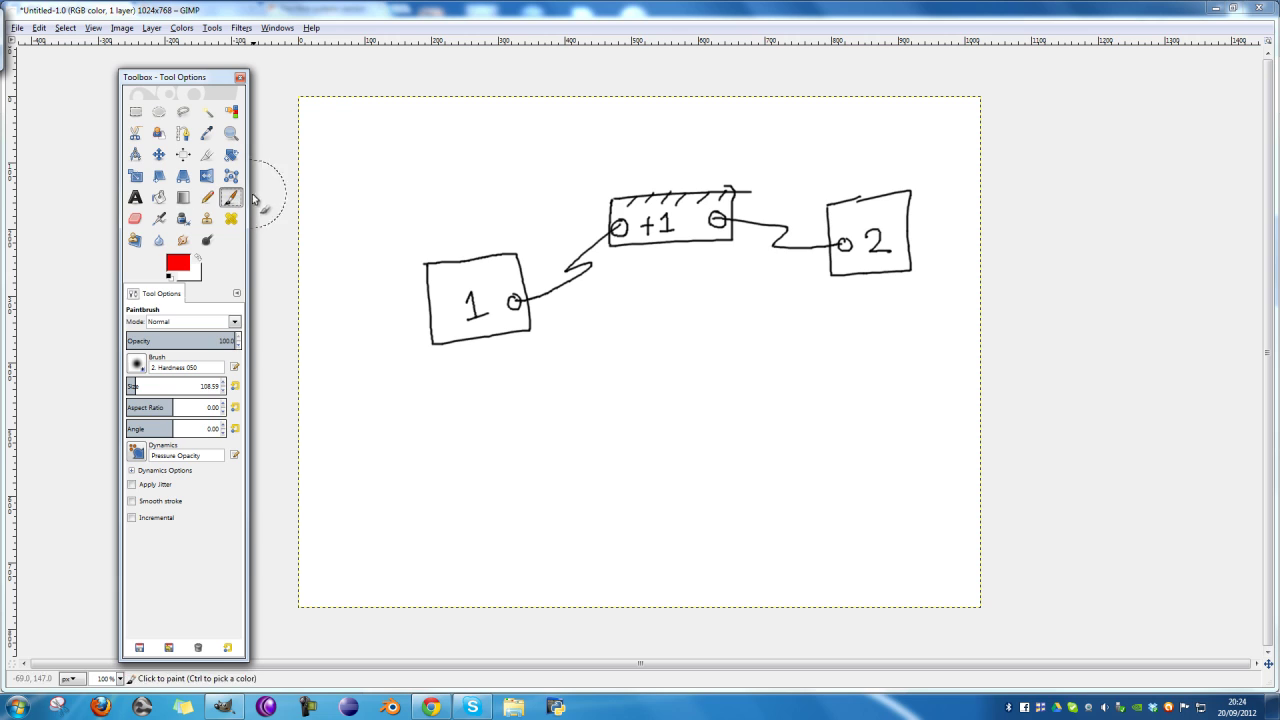
left_click(207, 197)
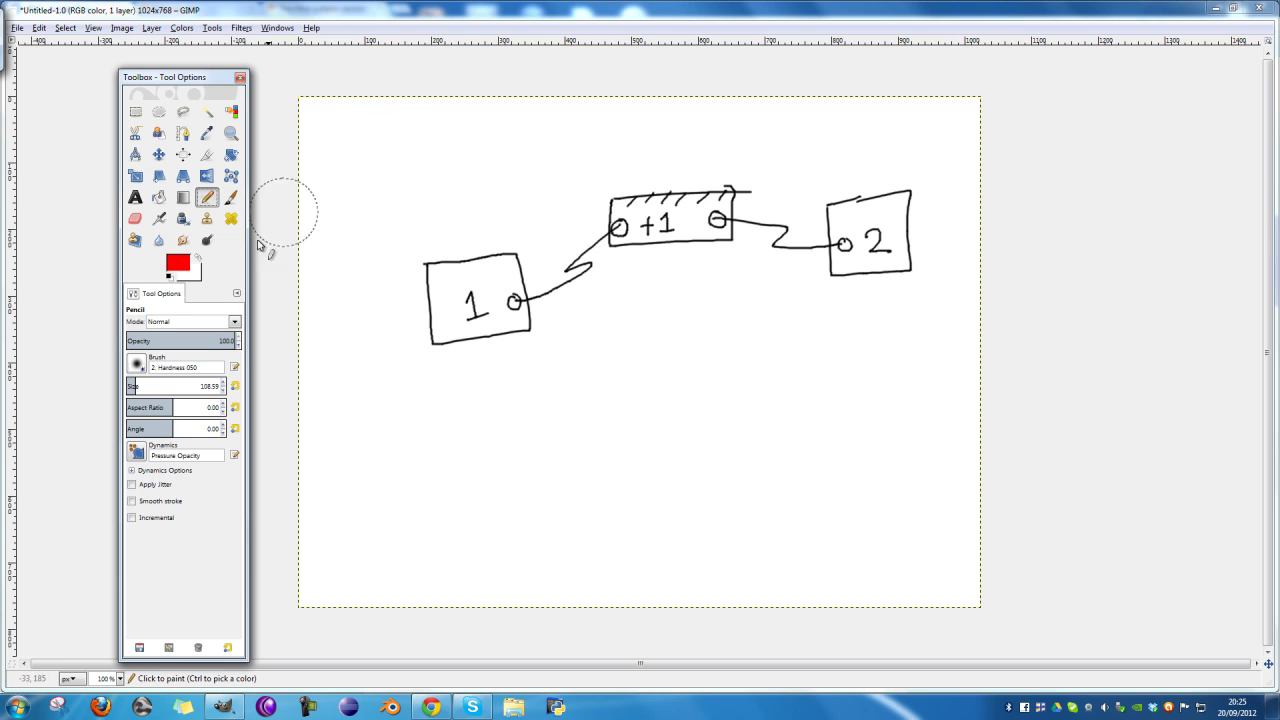
left_click(231, 198)
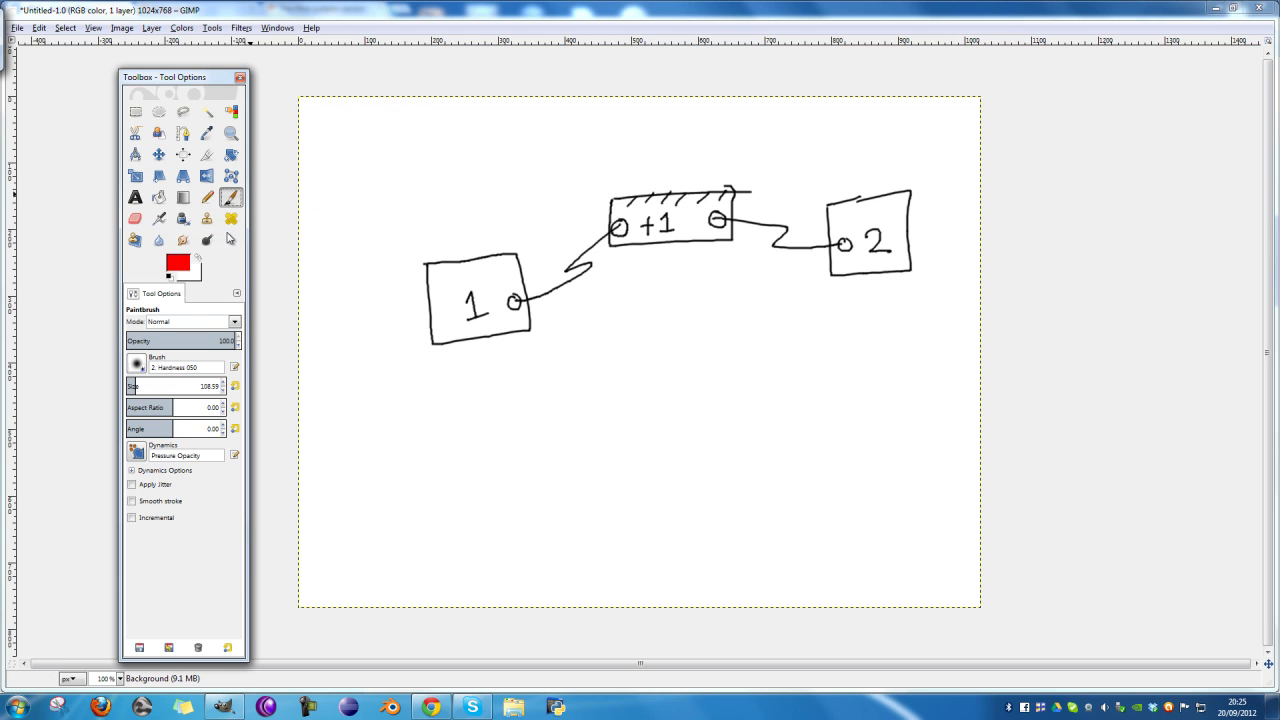
- Set the Paintbrush size back to 5
type("559")
key("Return")
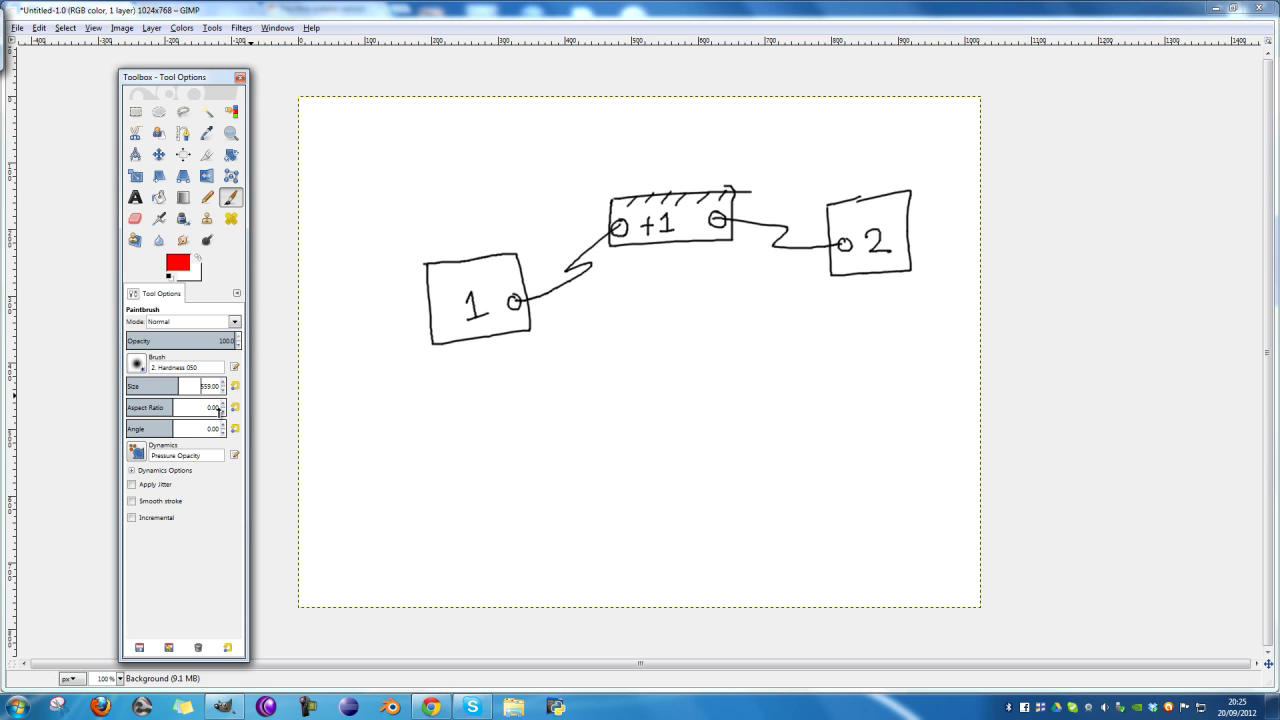
key("Delete")
key("Delete")
key("Return")
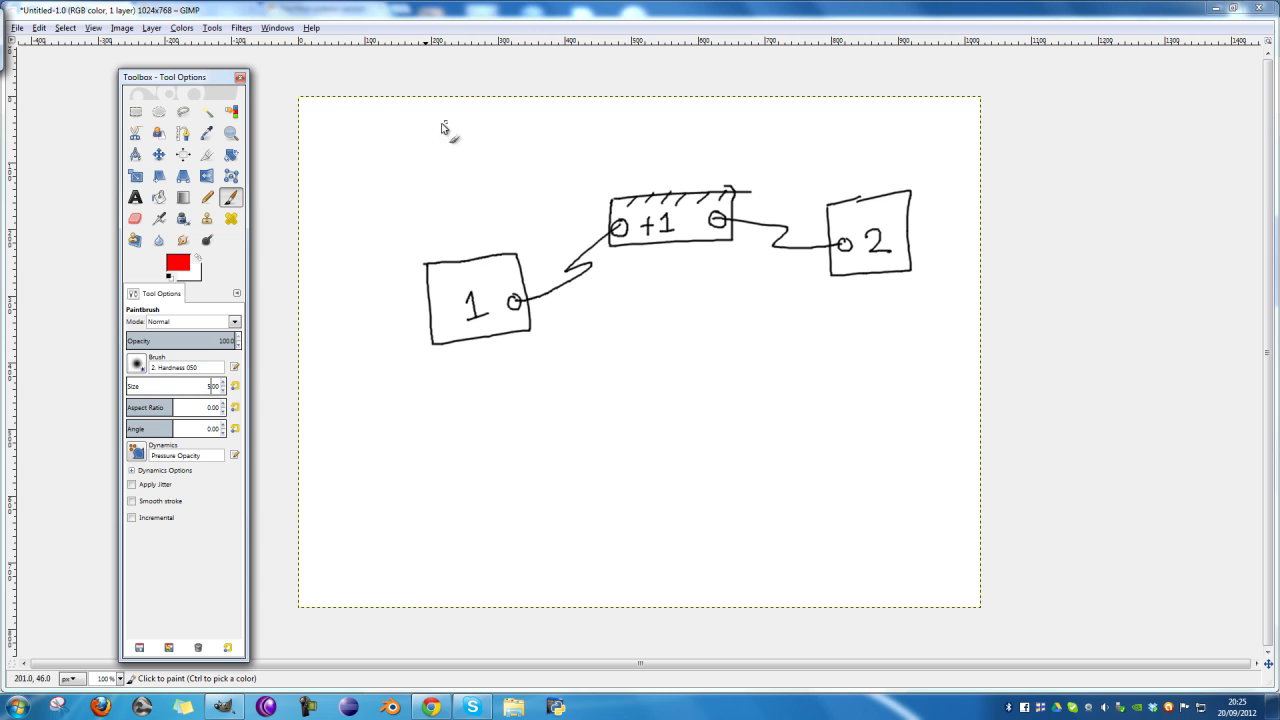
- Paint the 'Hive' title and a red arrow labelled 'Antenna' pointing at the wire
mouse_move(376, 111)
left_mouse_down()
mouse_move(376, 146)
mouse_move(386, 111)
mouse_move(390, 140)
mouse_move(409, 118)
mouse_move(456, 126)
left_mouse_up()
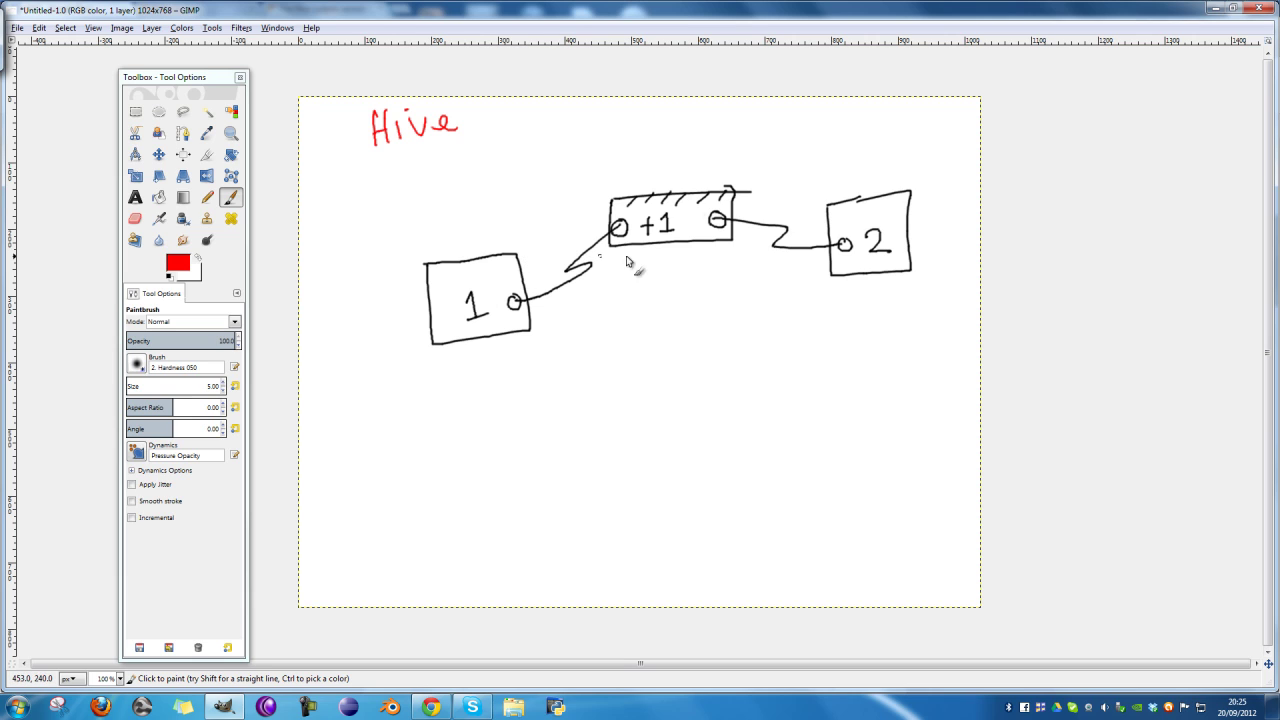
mouse_move(571, 281)
left_mouse_down()
mouse_move(596, 328)
mouse_move(569, 280)
mouse_move(583, 284)
mouse_move(590, 250)
left_mouse_up()
left_click_drag(575, 256, 590, 250)
mouse_move(606, 338)
left_mouse_down()
mouse_move(612, 318)
mouse_move(618, 337)
left_mouse_up()
left_click_drag(604, 330, 621, 327)
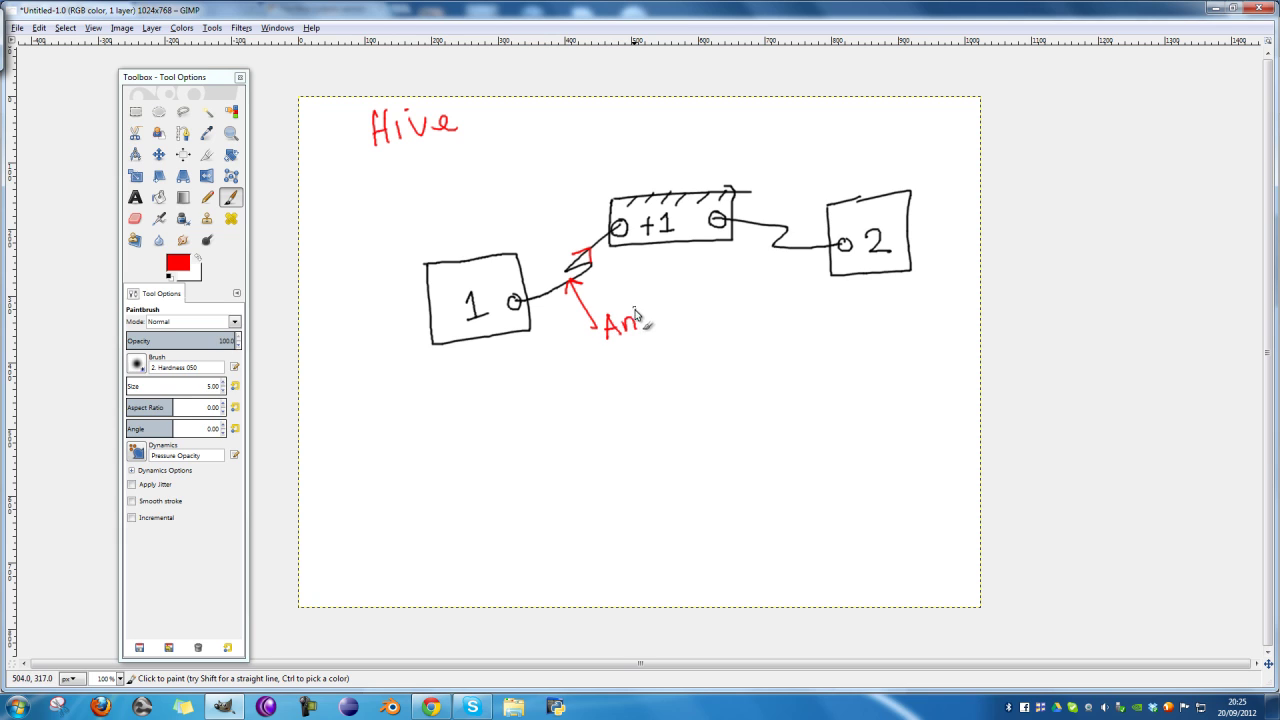
left_click_drag(635, 313, 675, 316)
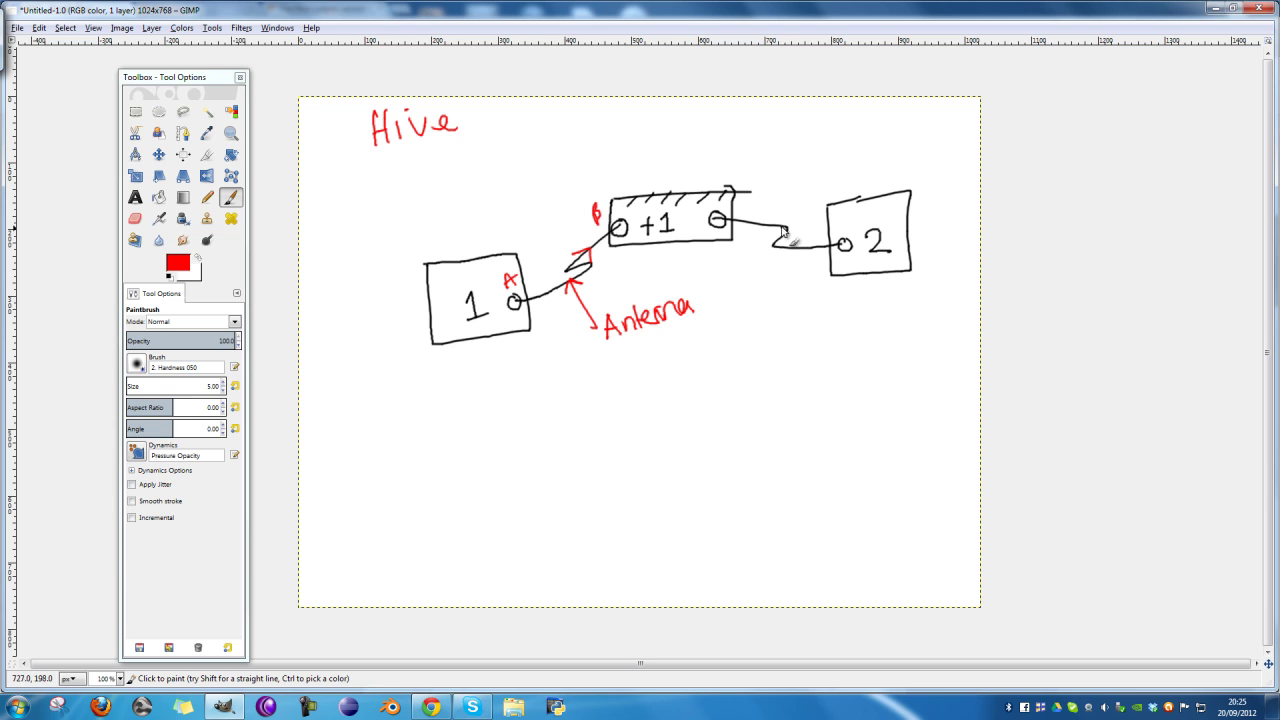
- Add an arrowhead and 'output' label on box 2's line and fill the connector circles red
left_click_drag(766, 231, 750, 238)
mouse_move(768, 185)
left_mouse_down()
mouse_move(796, 171)
mouse_move(816, 195)
mouse_move(846, 172)
left_mouse_up()
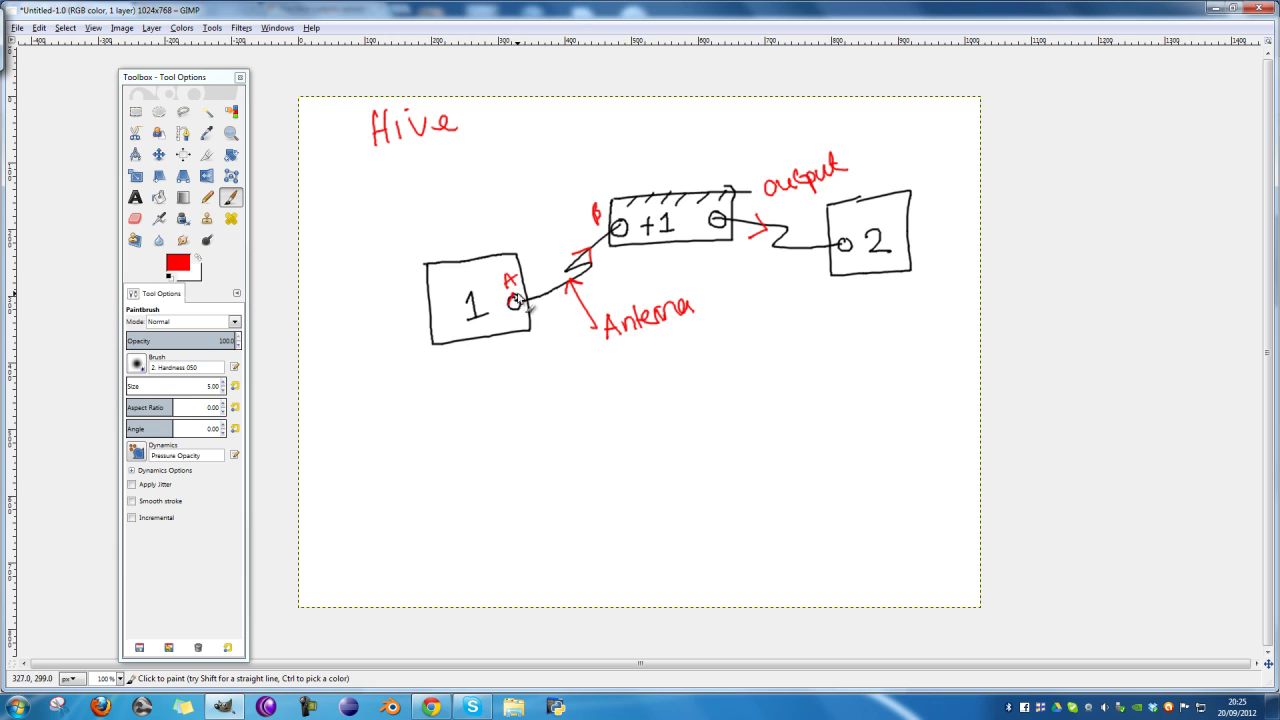
left_click_drag(516, 298, 514, 302)
left_click_drag(617, 222, 618, 236)
left_click(802, 251)
- Write 'drones != ingui' underlined and redraw box 1's top-left corner
mouse_move(360, 192)
left_mouse_down()
mouse_move(486, 177)
mouse_move(513, 191)
mouse_move(531, 176)
mouse_move(492, 194)
mouse_move(540, 190)
left_mouse_up()
left_click(442, 195)
left_click(540, 167)
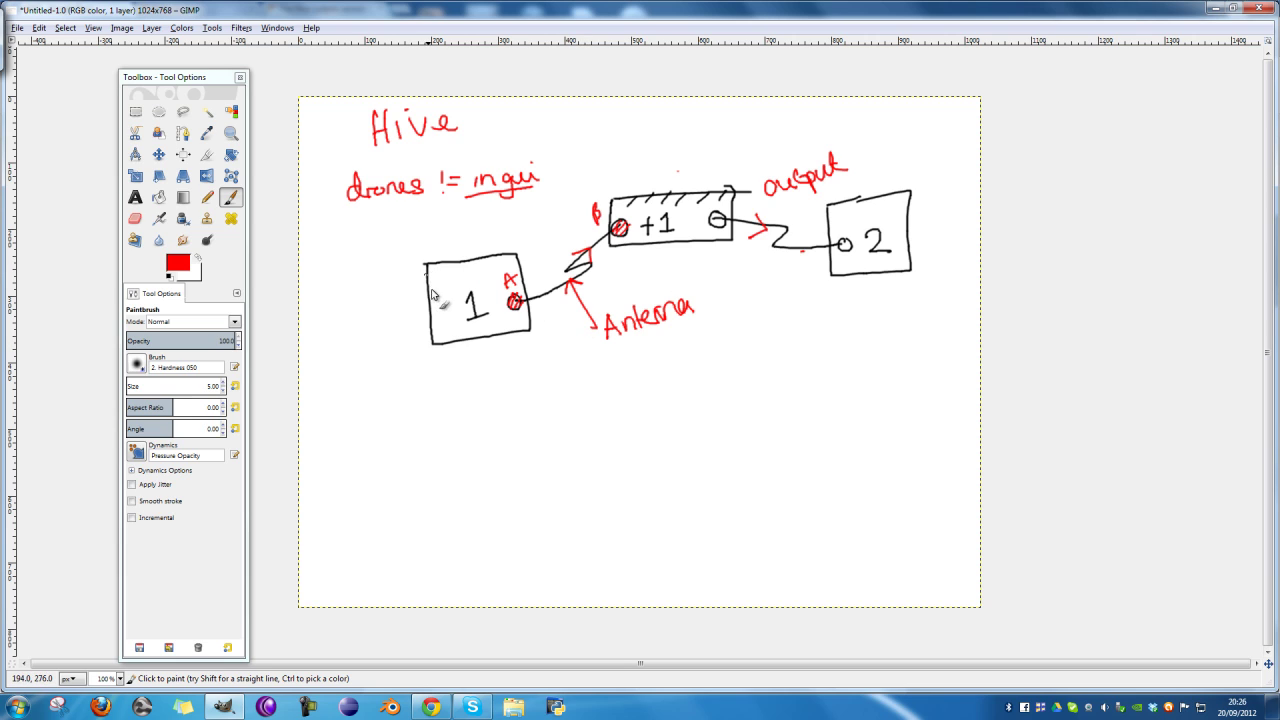
left_click_drag(432, 300, 424, 264)
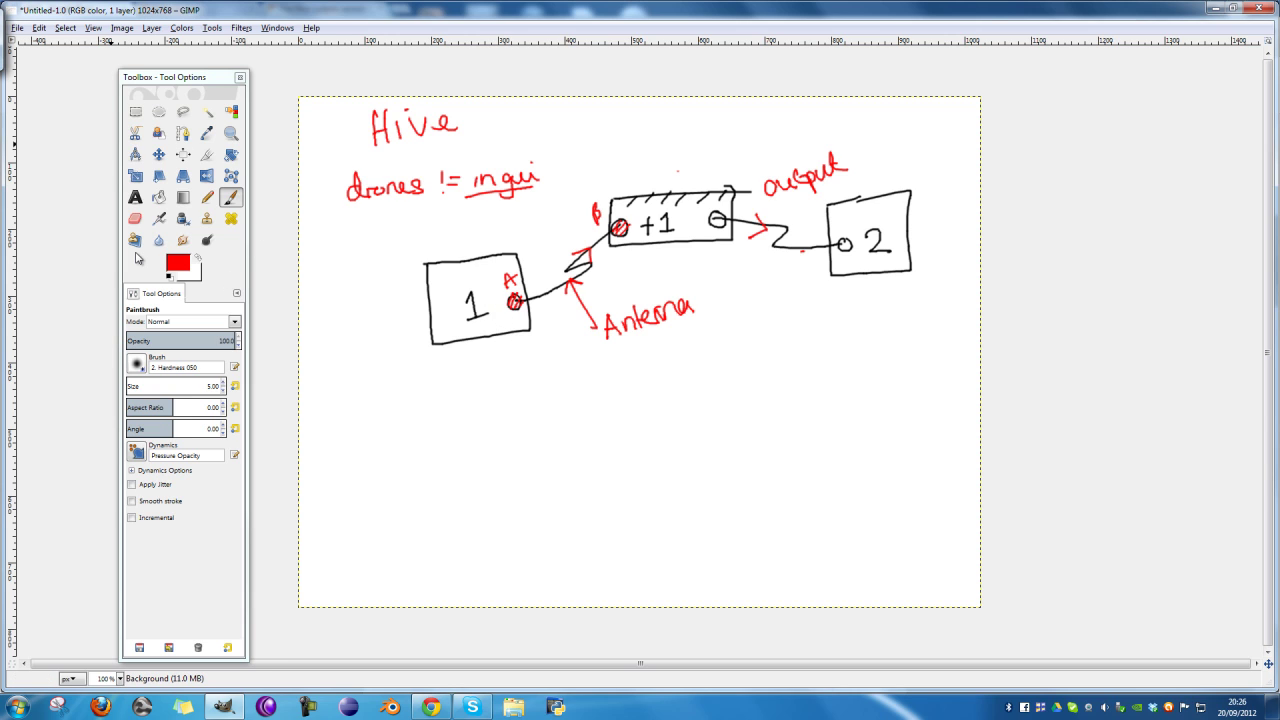
left_click(137, 258, "ctrl")
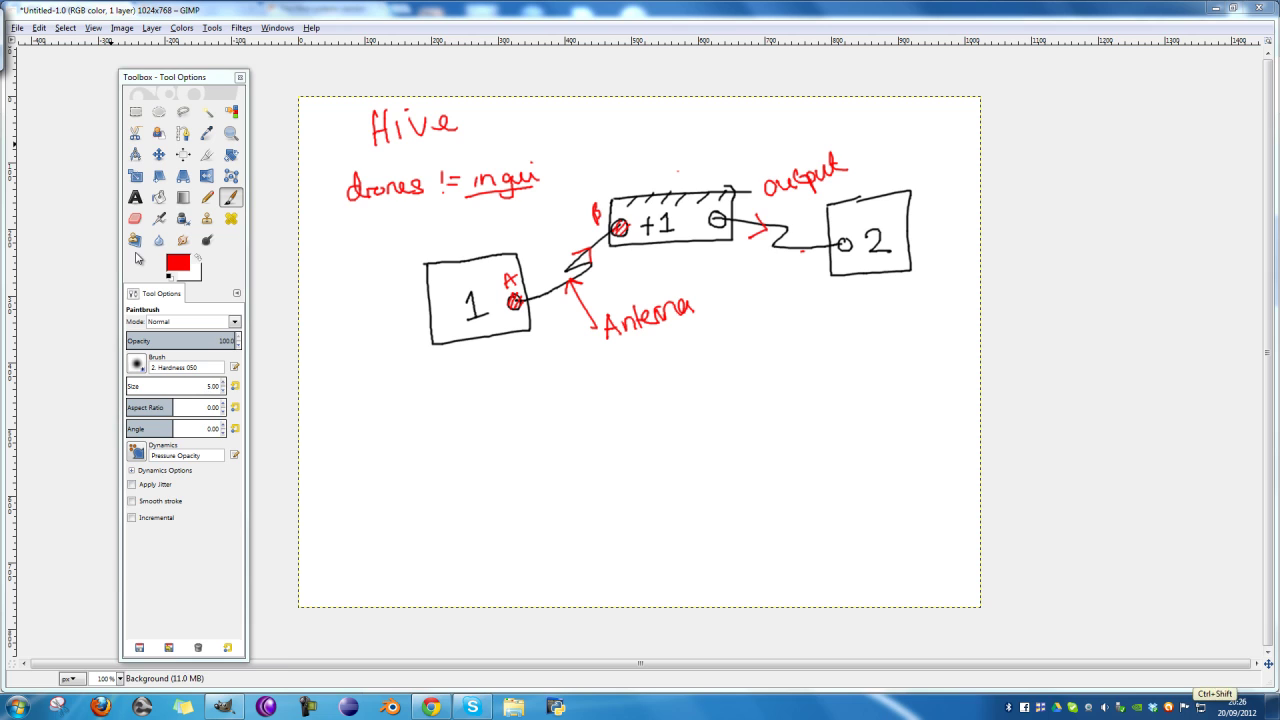
left_click(252, 27)
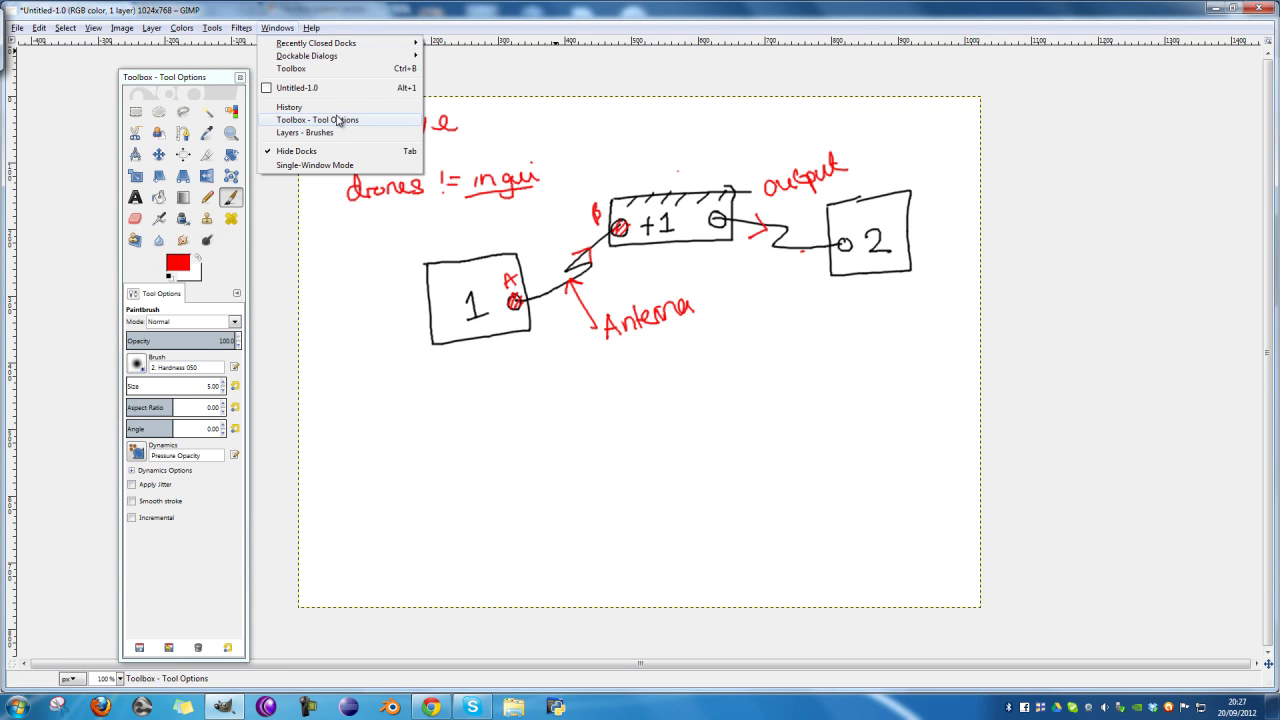
left_click(318, 156)
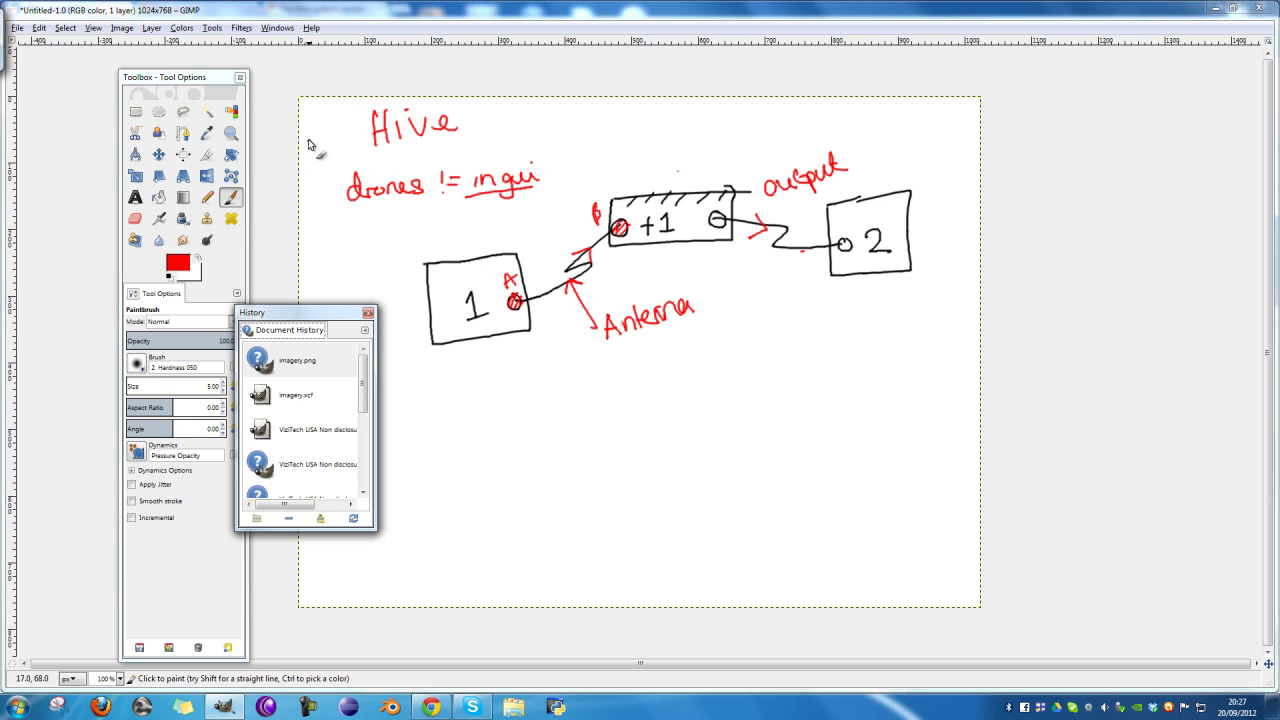
left_click(368, 313)
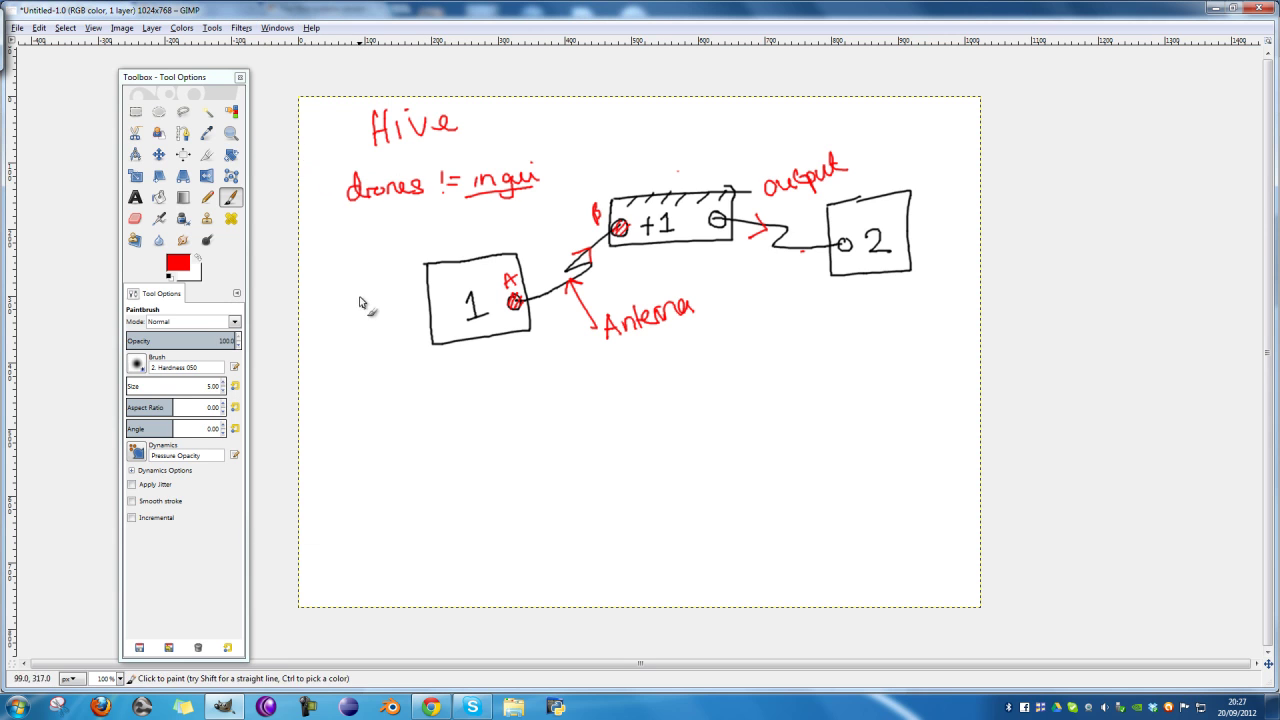
left_click(277, 27)
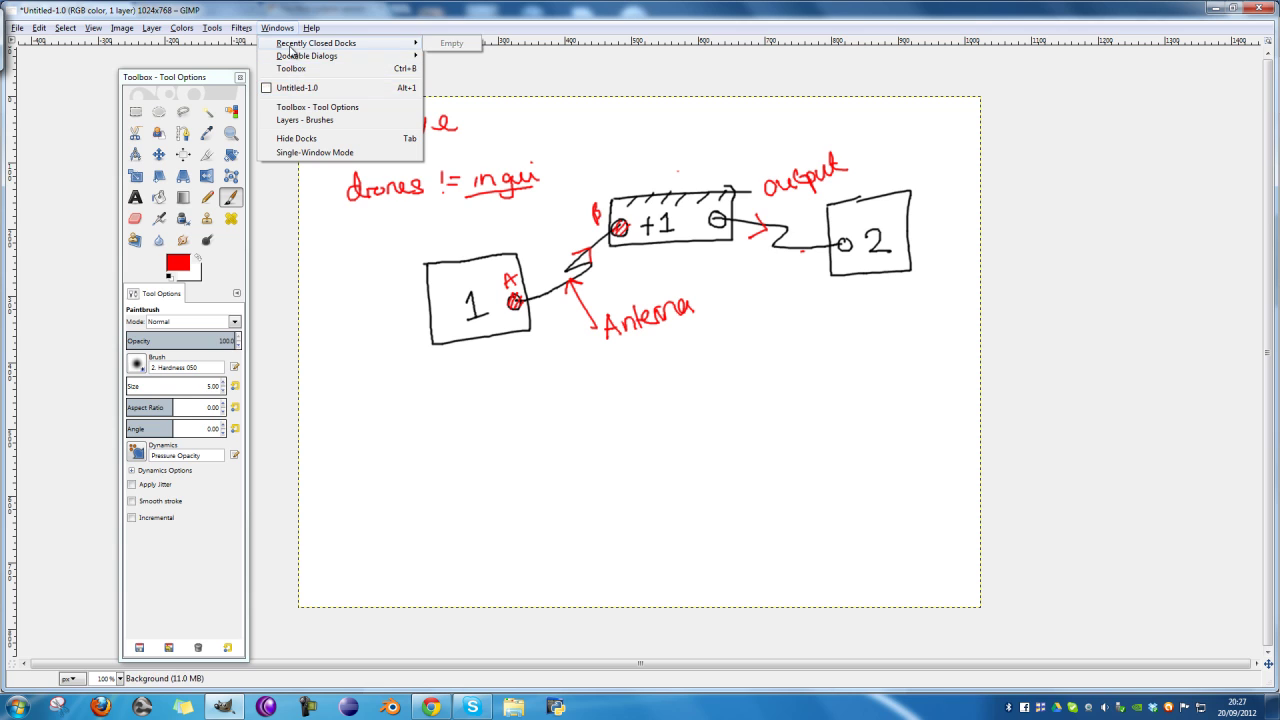
mouse_move(312, 59)
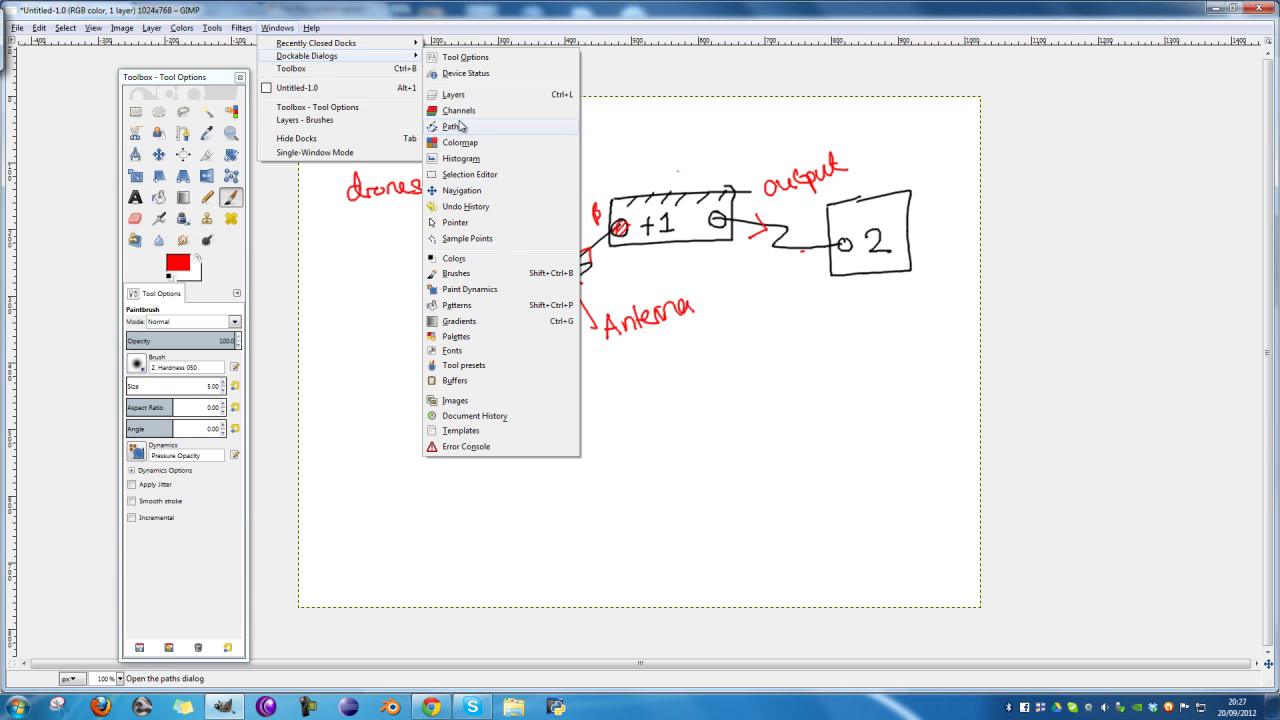
left_click(407, 94)
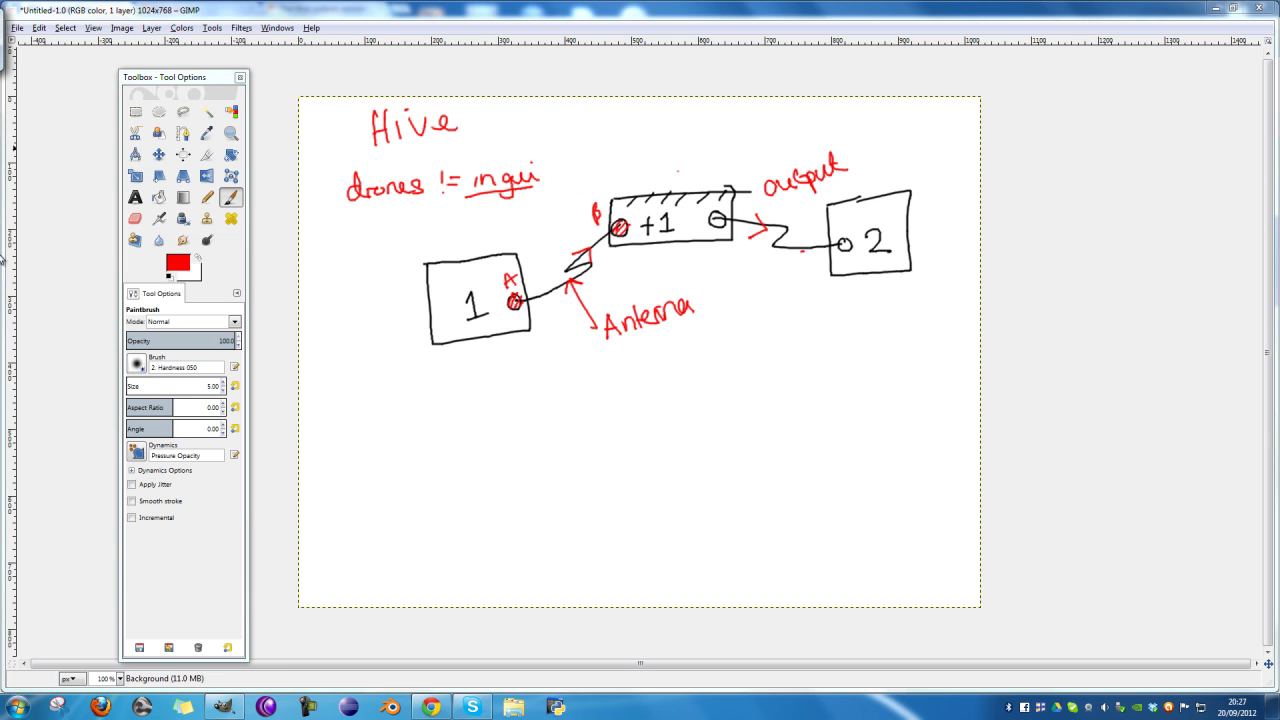
left_click(1232, 7)
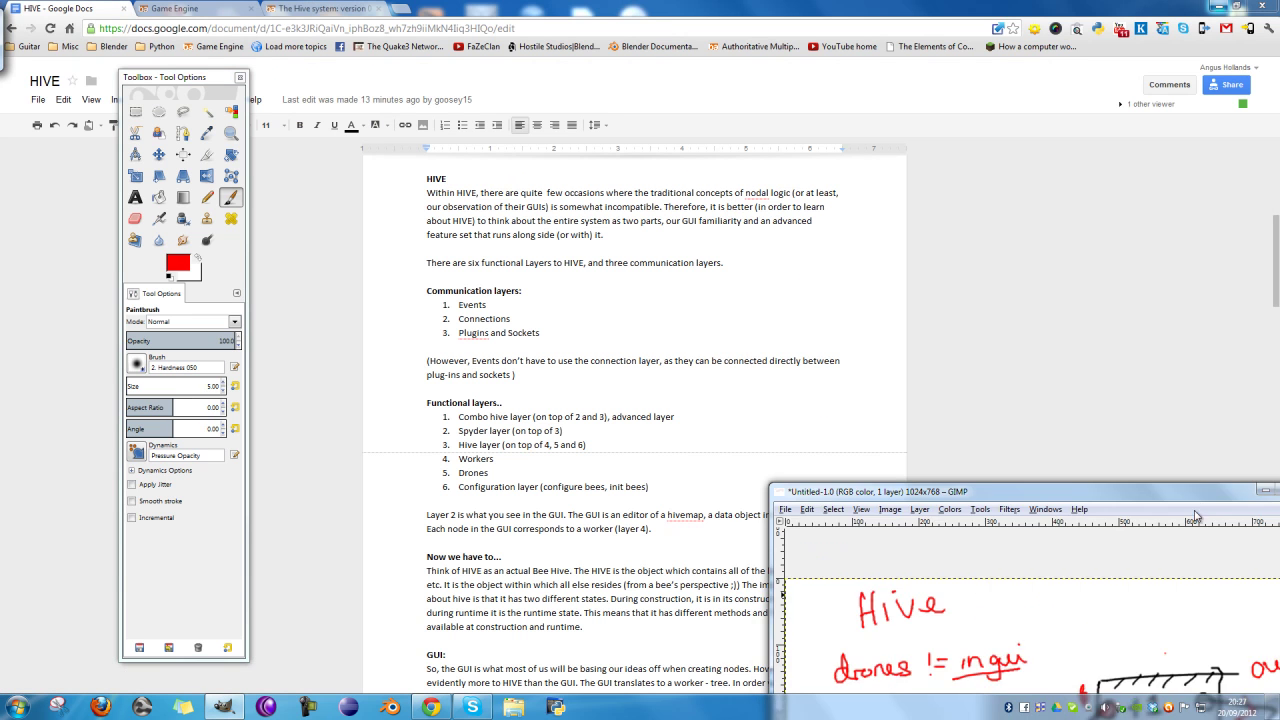
left_click_drag(1158, 610, 998, 263)
double_click(998, 263)
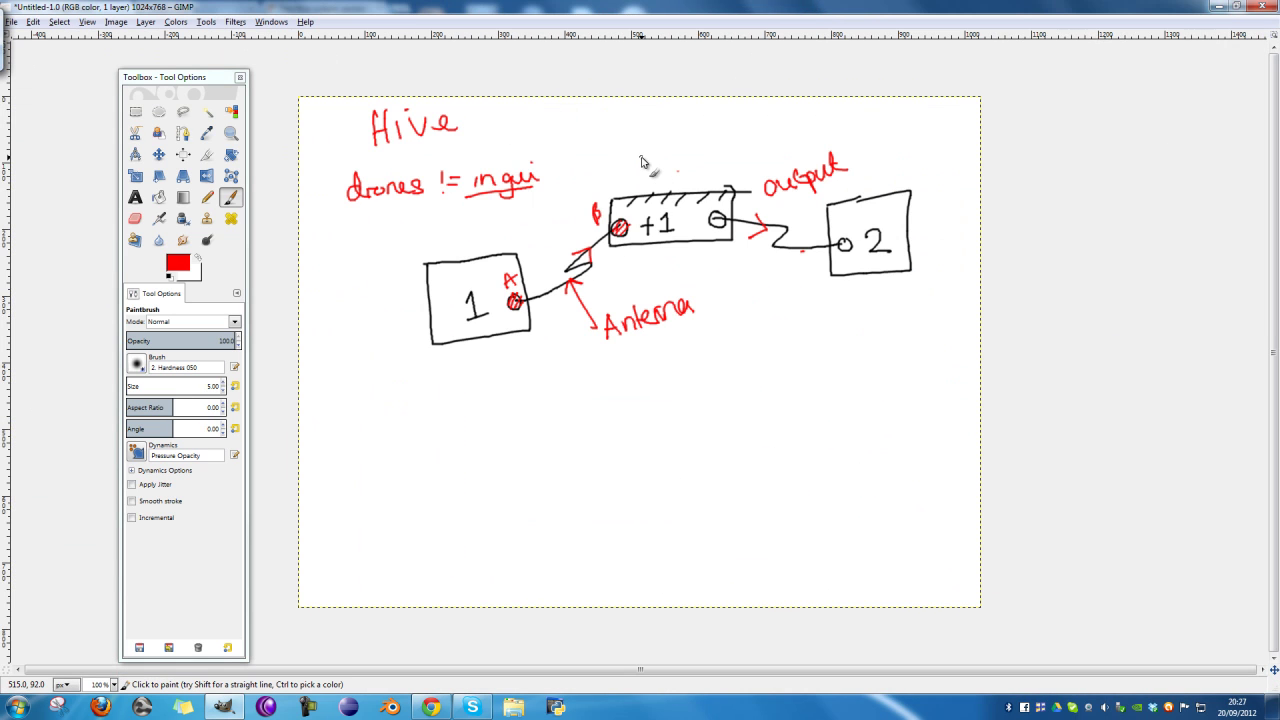
- Create a new blank 1024×768 image via File > New
left_click(17, 26)
left_click(17, 22)
left_click(40, 36)
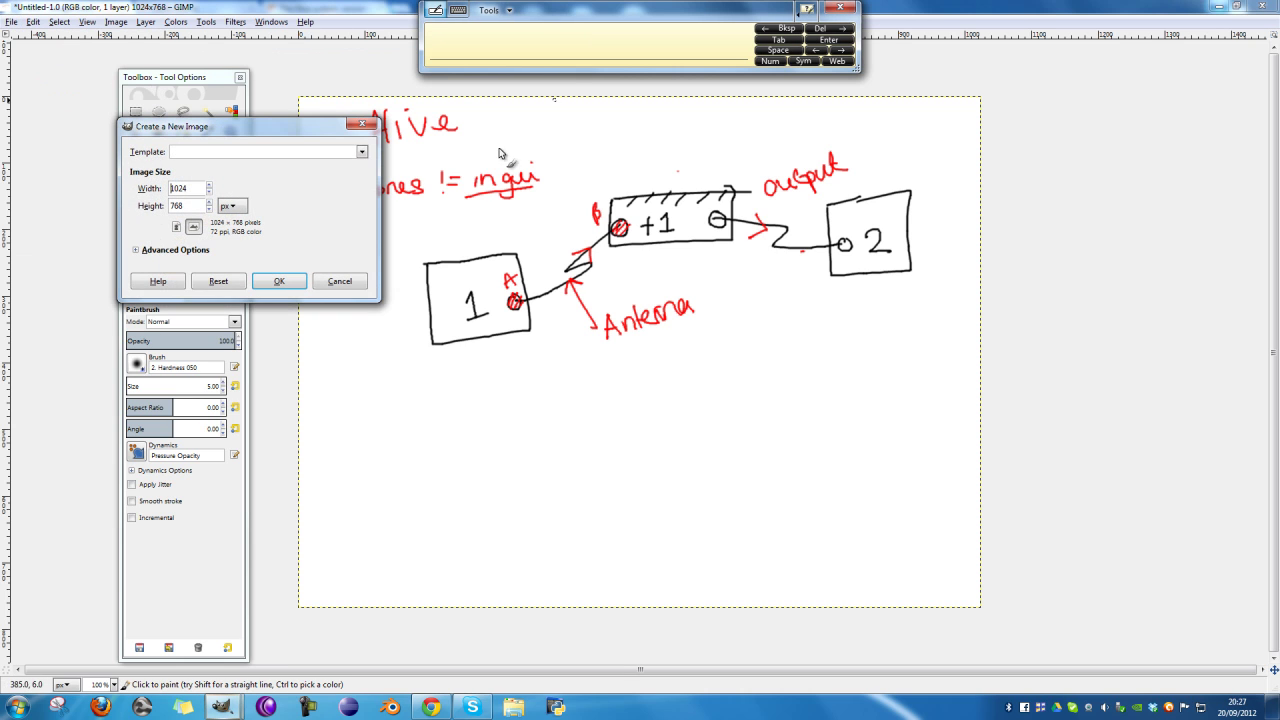
left_click(280, 281)
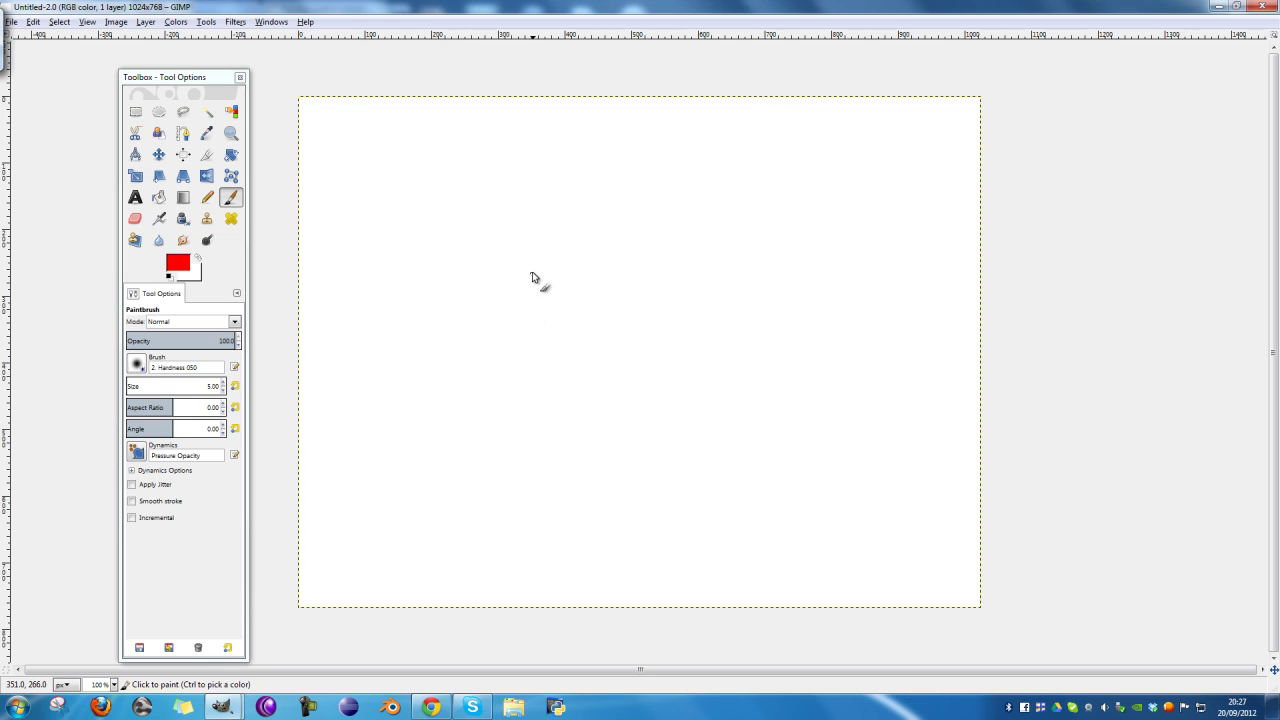
- Paint a large red rectangle, then set the foreground colour to blue
mouse_move(546, 244)
left_mouse_down()
mouse_move(537, 396)
mouse_move(672, 458)
mouse_move(820, 447)
mouse_move(827, 240)
mouse_move(735, 207)
mouse_move(551, 211)
mouse_move(546, 252)
left_mouse_up()
left_click(197, 257)
left_click(176, 262)
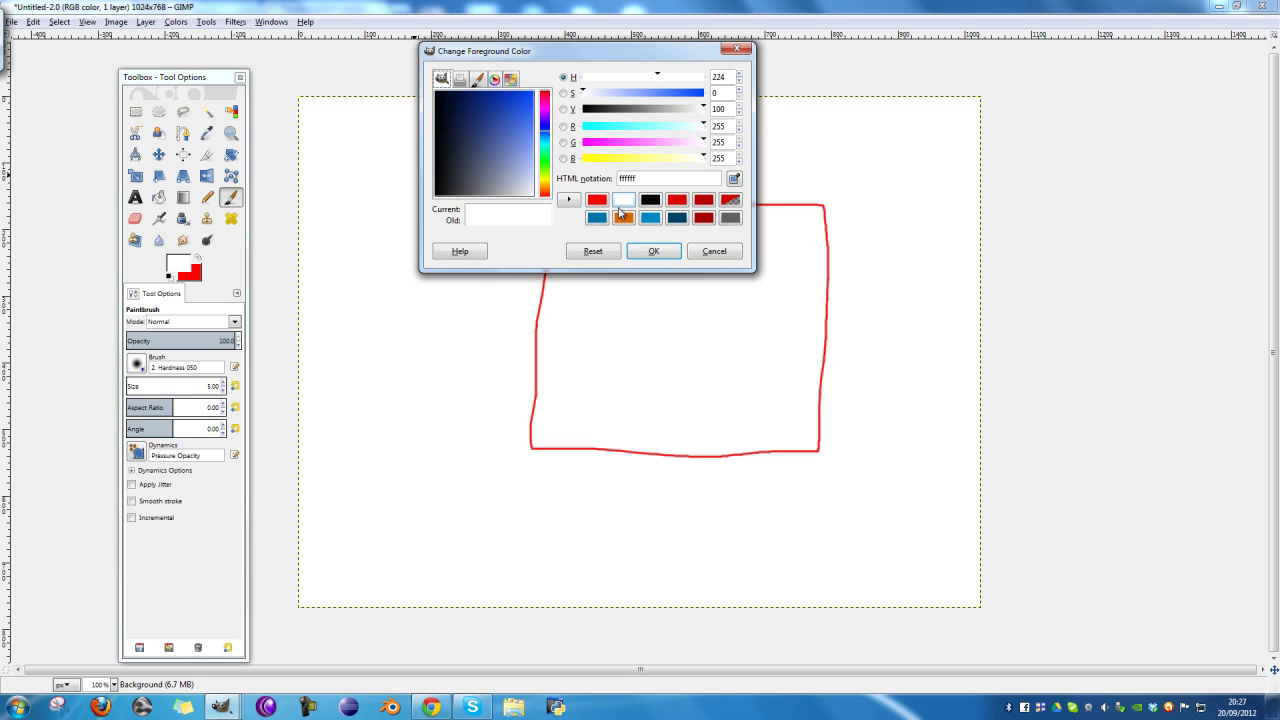
left_click(650, 217)
left_click(597, 217)
left_click(653, 251)
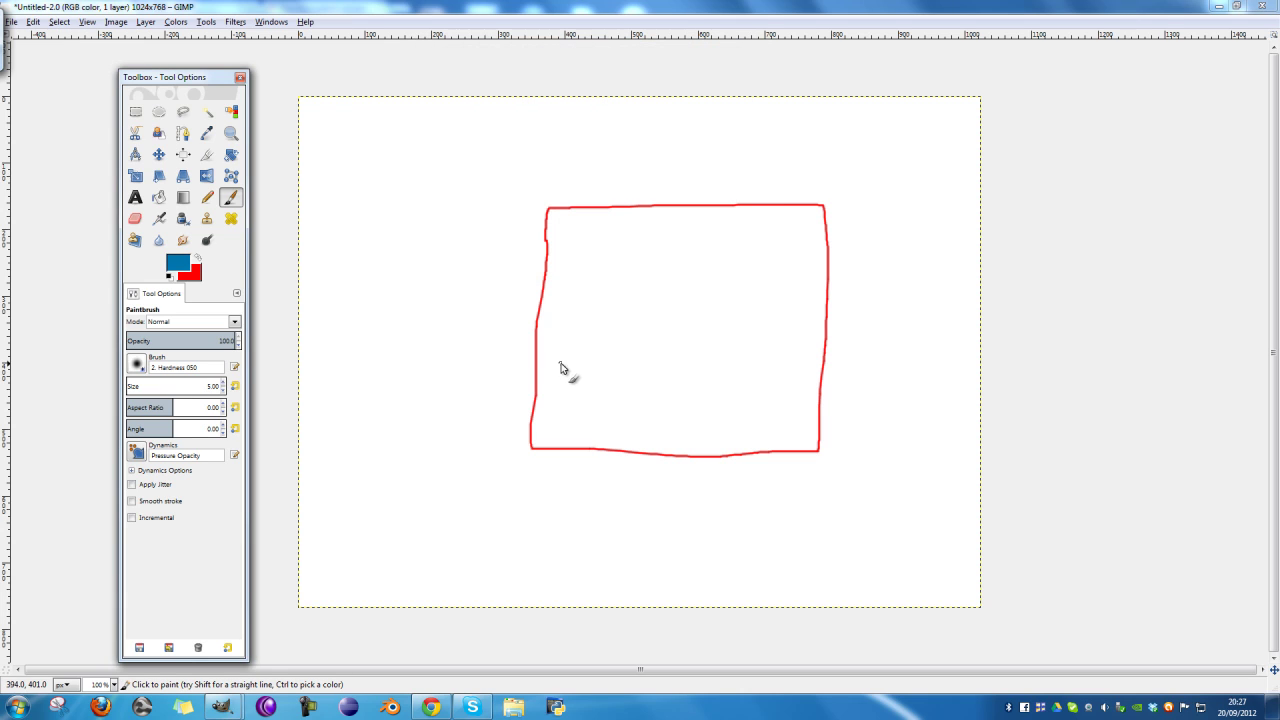
- Draw blue circles at the box's left and right edges, a 'Title' heading and a small triangle
mouse_move(556, 339)
left_mouse_down()
mouse_move(572, 362)
mouse_move(559, 339)
left_mouse_up()
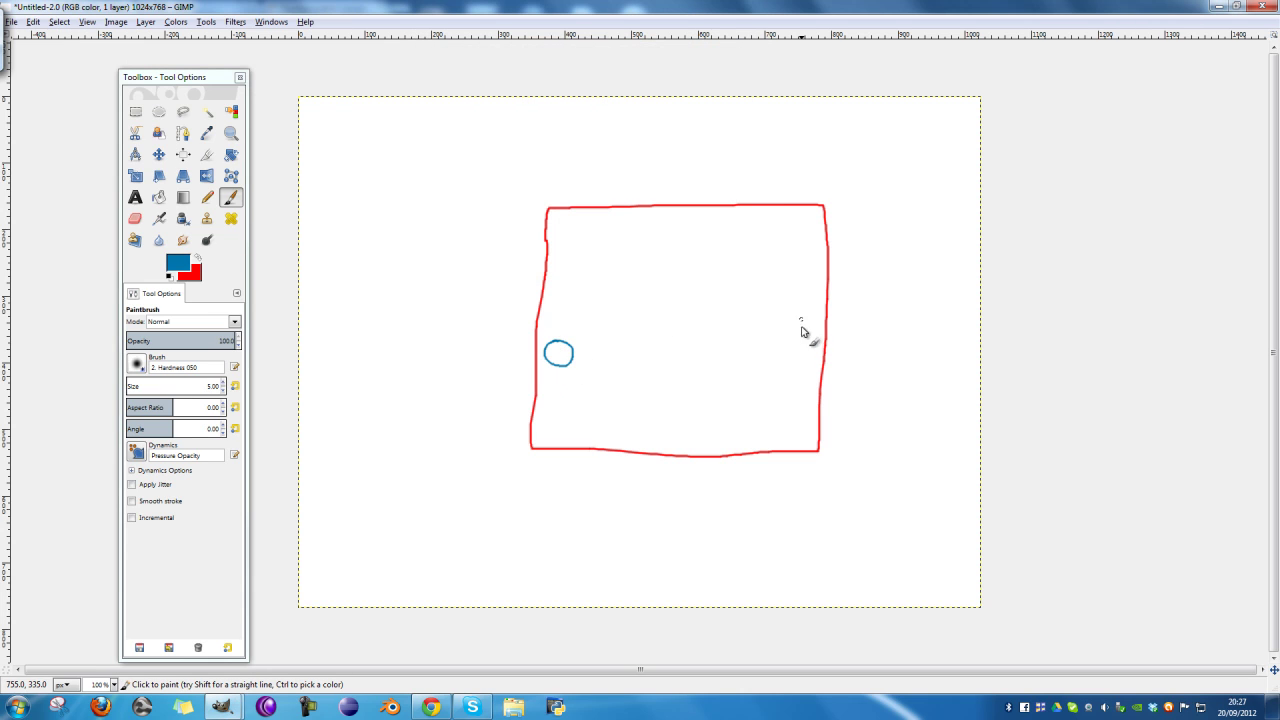
mouse_move(801, 331)
left_mouse_down()
mouse_move(794, 346)
mouse_move(808, 326)
left_mouse_up()
mouse_move(656, 212)
left_mouse_down()
mouse_move(656, 240)
mouse_move(667, 213)
mouse_move(668, 240)
mouse_move(686, 222)
left_mouse_up()
mouse_move(690, 212)
left_mouse_down()
mouse_move(690, 240)
mouse_move(712, 238)
left_mouse_up()
left_click_drag(564, 431, 548, 433)
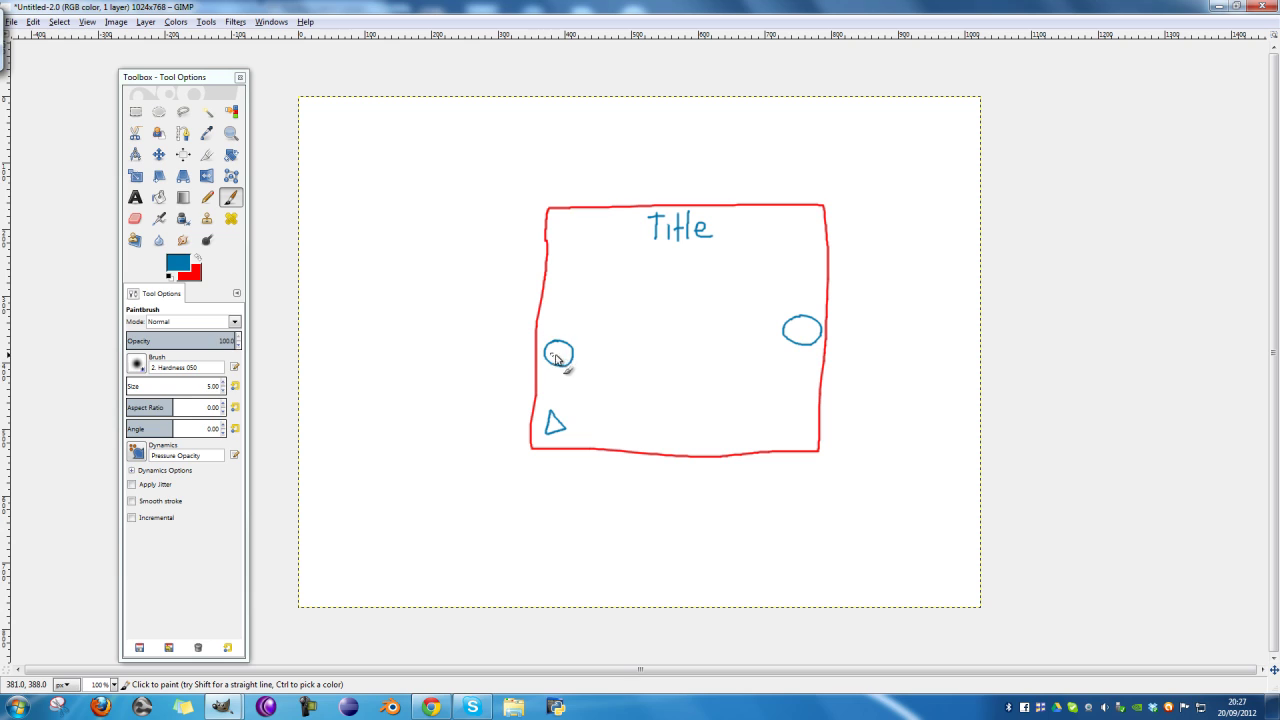
- Draw arrows labelled 'Antenna' to the left circle and 'output' from the right circle
mouse_move(491, 382)
left_mouse_down()
mouse_move(548, 353)
mouse_move(557, 363)
left_mouse_up()
mouse_move(423, 414)
left_mouse_down()
mouse_move(451, 382)
mouse_move(509, 403)
left_mouse_up()
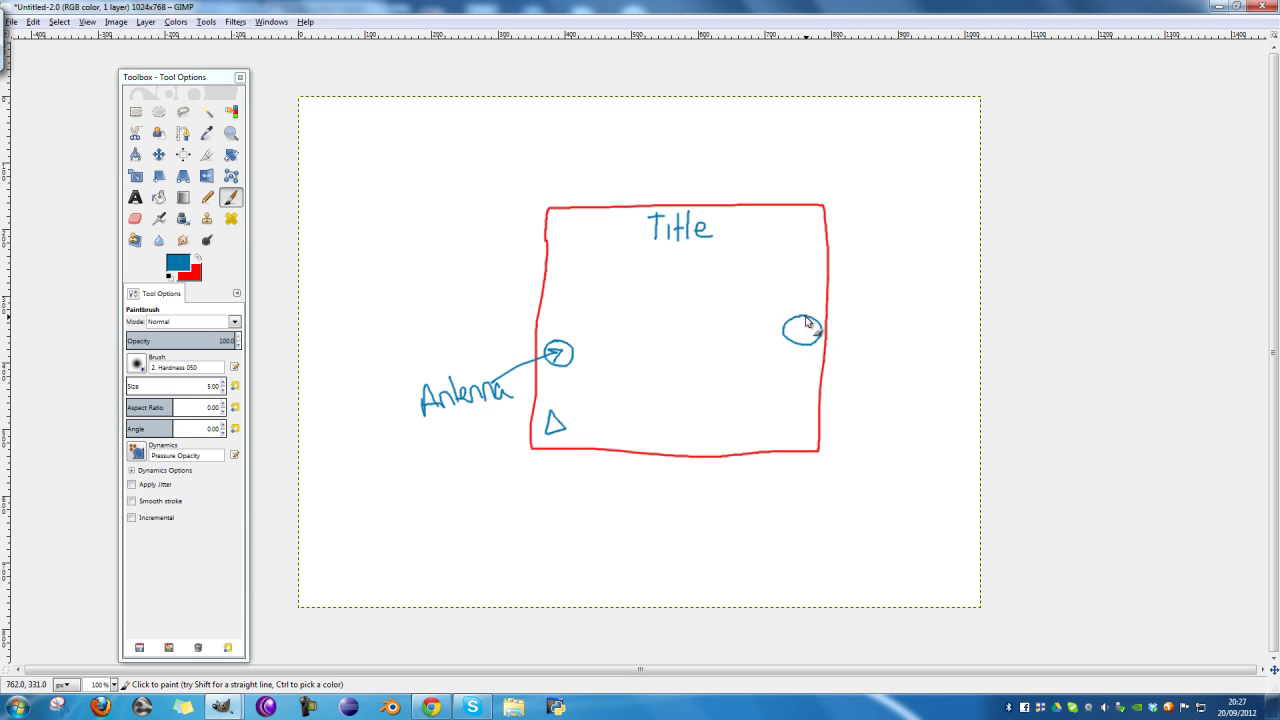
mouse_move(806, 330)
left_mouse_down()
mouse_move(839, 317)
mouse_move(818, 340)
left_mouse_up()
mouse_move(870, 300)
left_mouse_down()
mouse_move(912, 314)
mouse_move(944, 289)
left_mouse_up()
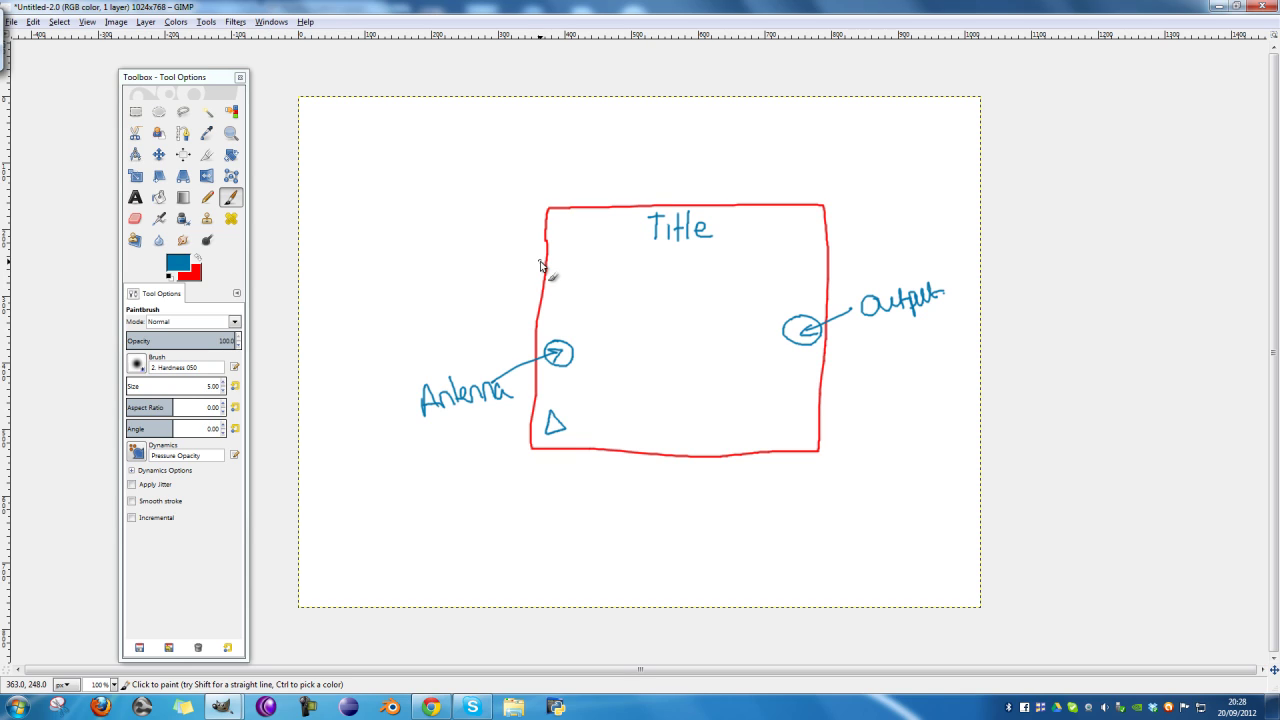
left_click(582, 235)
- Set the foreground colour to orange
left_click(197, 257)
left_click(177, 262)
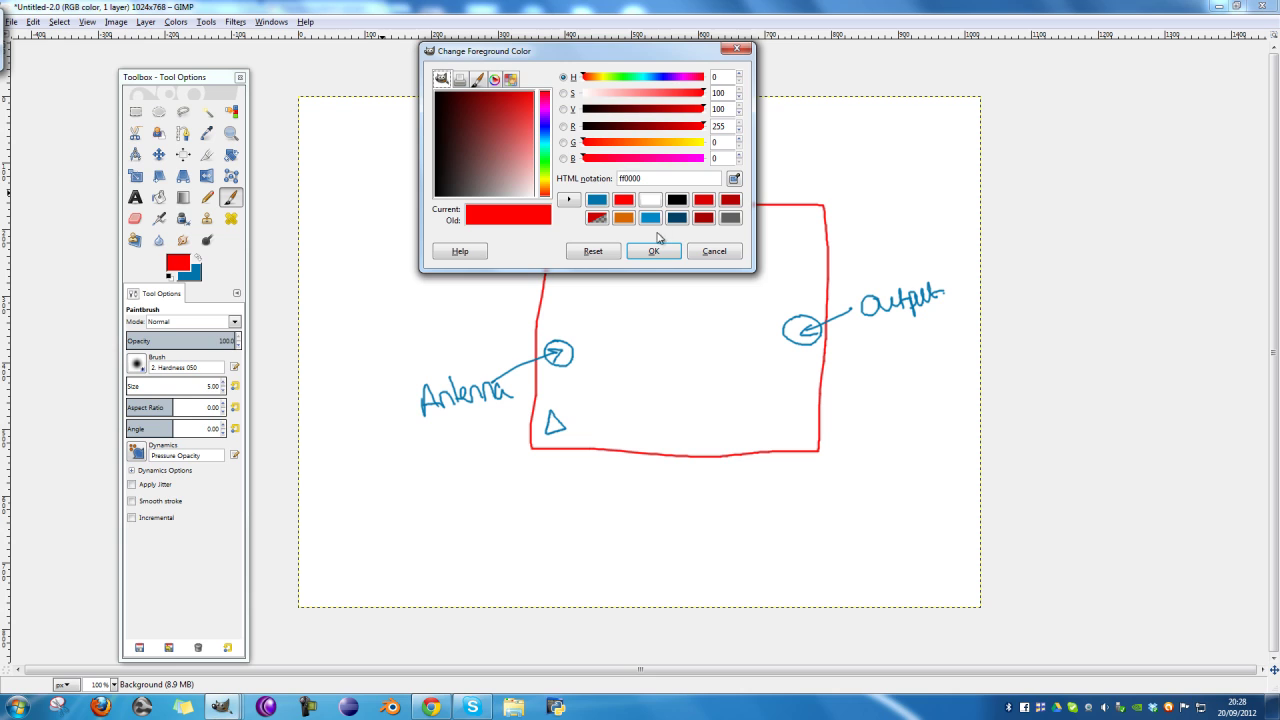
left_click(624, 219)
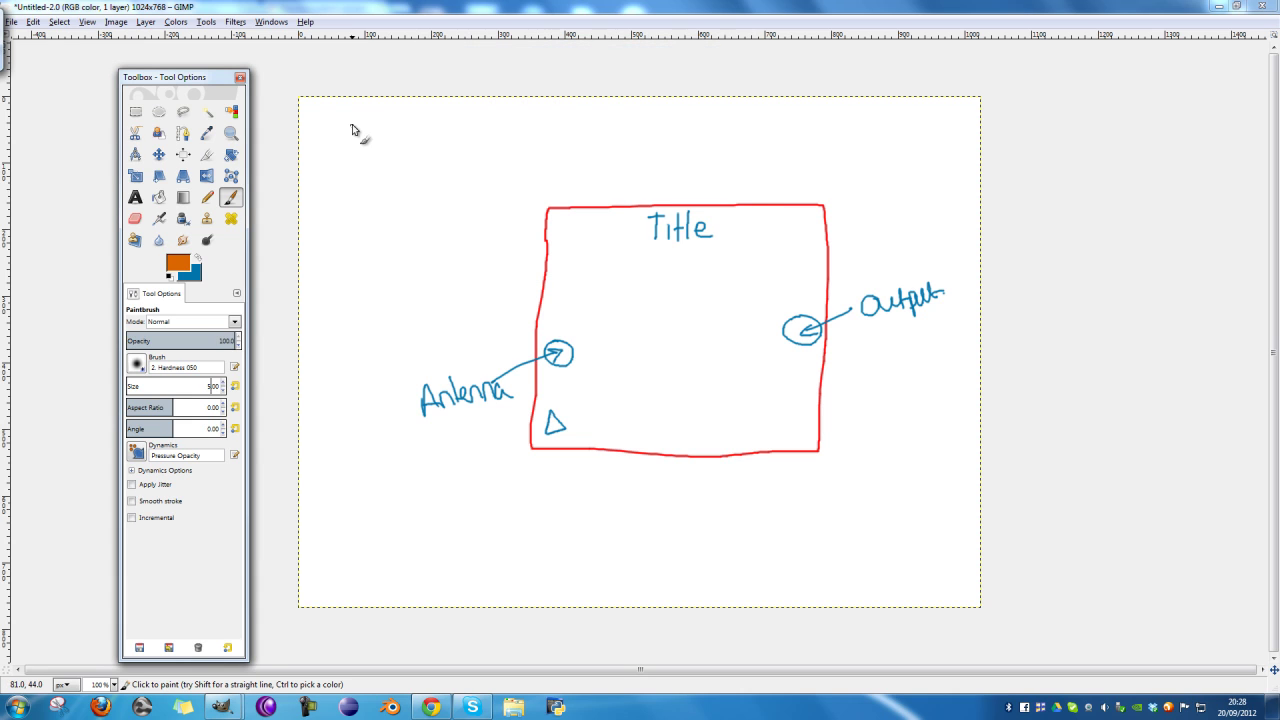
- Draw a hatched orange box labelled 'maths' and write 'Add' inside the red worker box
mouse_move(355, 117)
left_mouse_down()
mouse_move(352, 174)
mouse_move(467, 172)
mouse_move(448, 105)
mouse_move(350, 117)
left_mouse_up()
left_click_drag(387, 113, 364, 141)
mouse_move(432, 108)
left_mouse_down()
mouse_move(378, 156)
mouse_move(394, 158)
left_mouse_up()
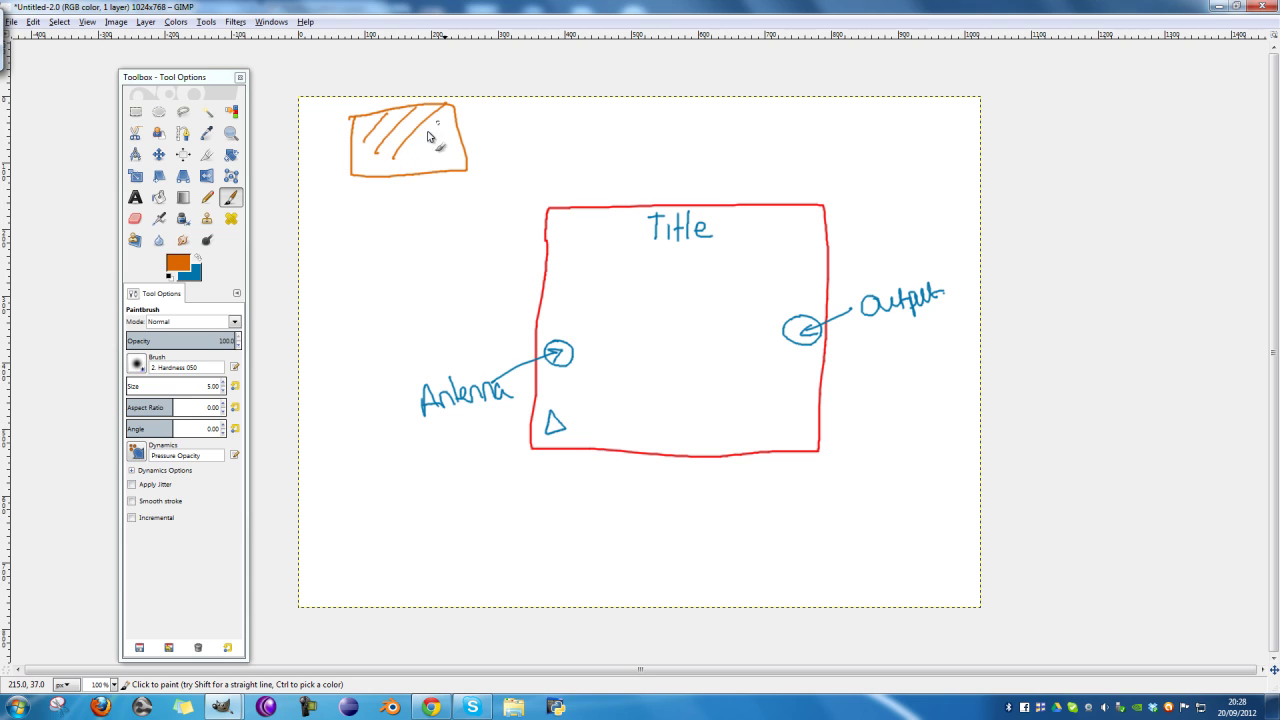
mouse_move(456, 128)
left_mouse_down()
mouse_move(416, 166)
mouse_move(458, 164)
left_mouse_up()
mouse_move(378, 198)
left_mouse_down()
mouse_move(429, 206)
mouse_move(443, 191)
mouse_move(453, 203)
left_mouse_up()
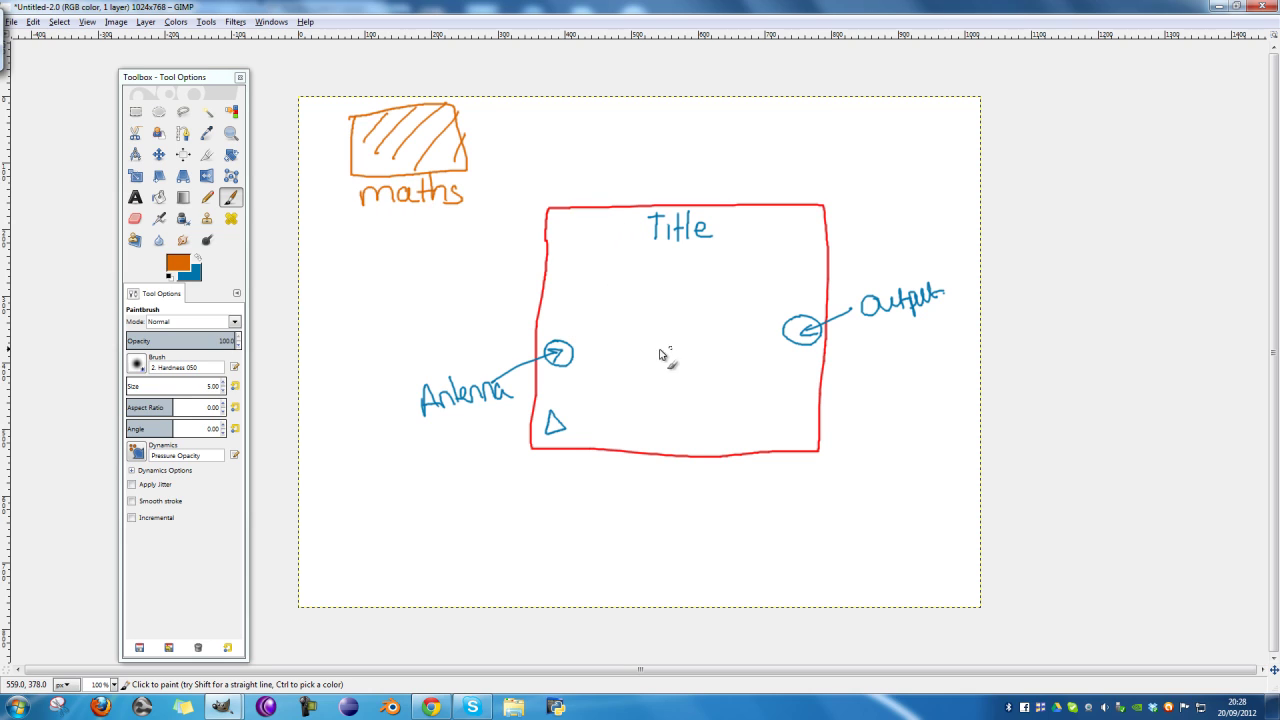
mouse_move(643, 367)
left_mouse_down()
mouse_move(652, 345)
mouse_move(678, 362)
mouse_move(674, 345)
mouse_move(700, 334)
mouse_move(708, 360)
left_mouse_up()
- Draw curved orange arrows linking Antenna, maths and output, labelling one 'work'
mouse_move(568, 336)
left_mouse_down()
mouse_move(592, 316)
mouse_move(596, 275)
mouse_move(537, 217)
mouse_move(495, 197)
left_mouse_up()
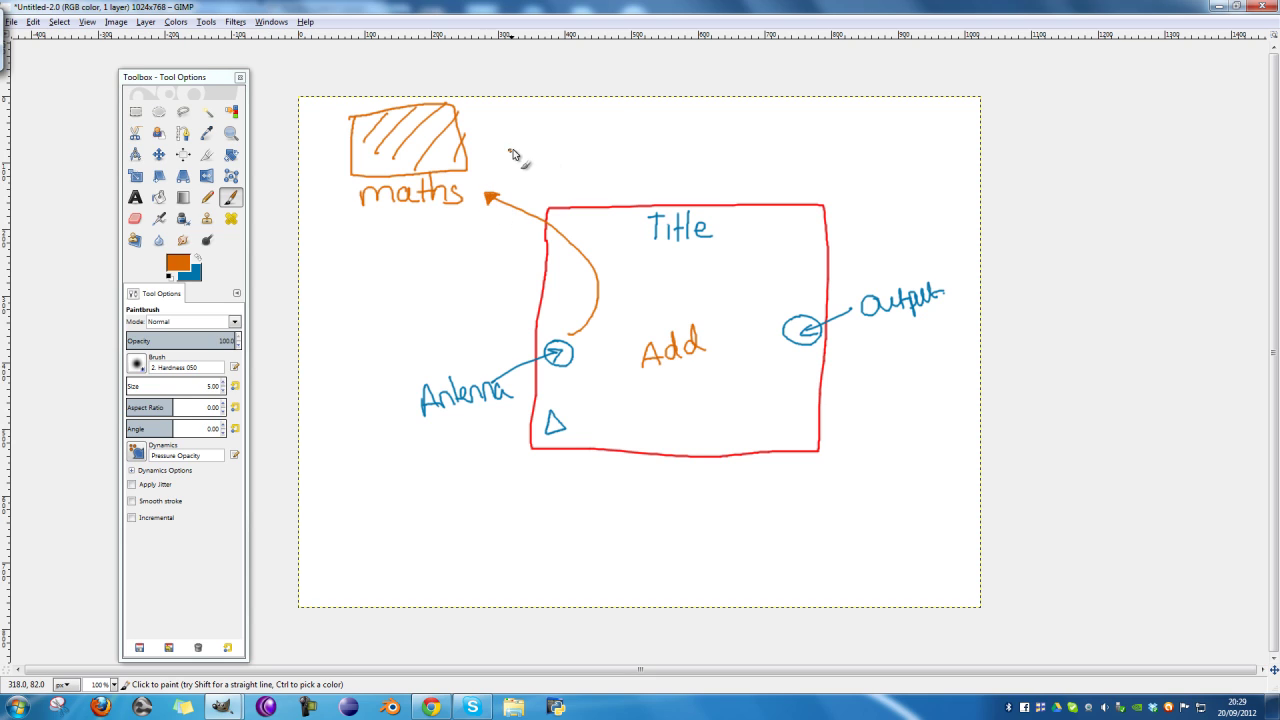
mouse_move(509, 150)
left_mouse_down()
mouse_move(647, 138)
mouse_move(735, 190)
mouse_move(783, 287)
left_mouse_up()
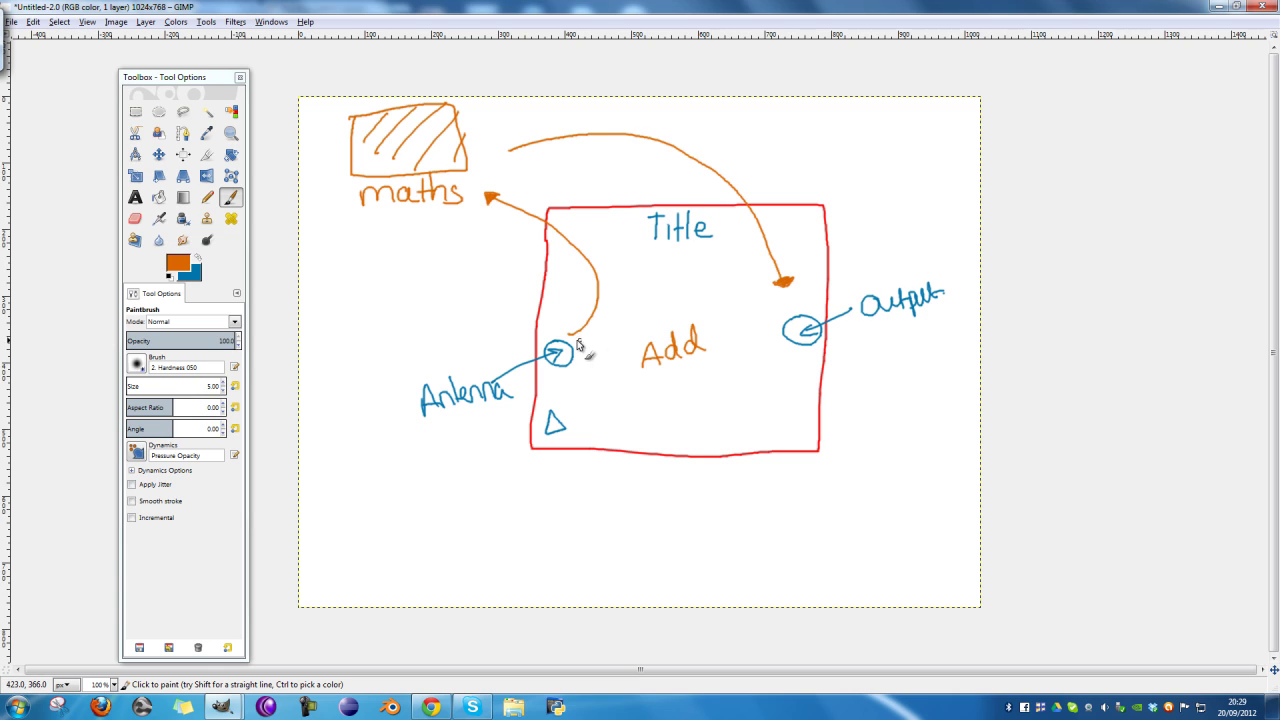
mouse_move(579, 338)
left_mouse_down()
mouse_move(672, 302)
mouse_move(725, 302)
mouse_move(725, 288)
mouse_move(767, 312)
mouse_move(725, 316)
left_mouse_up()
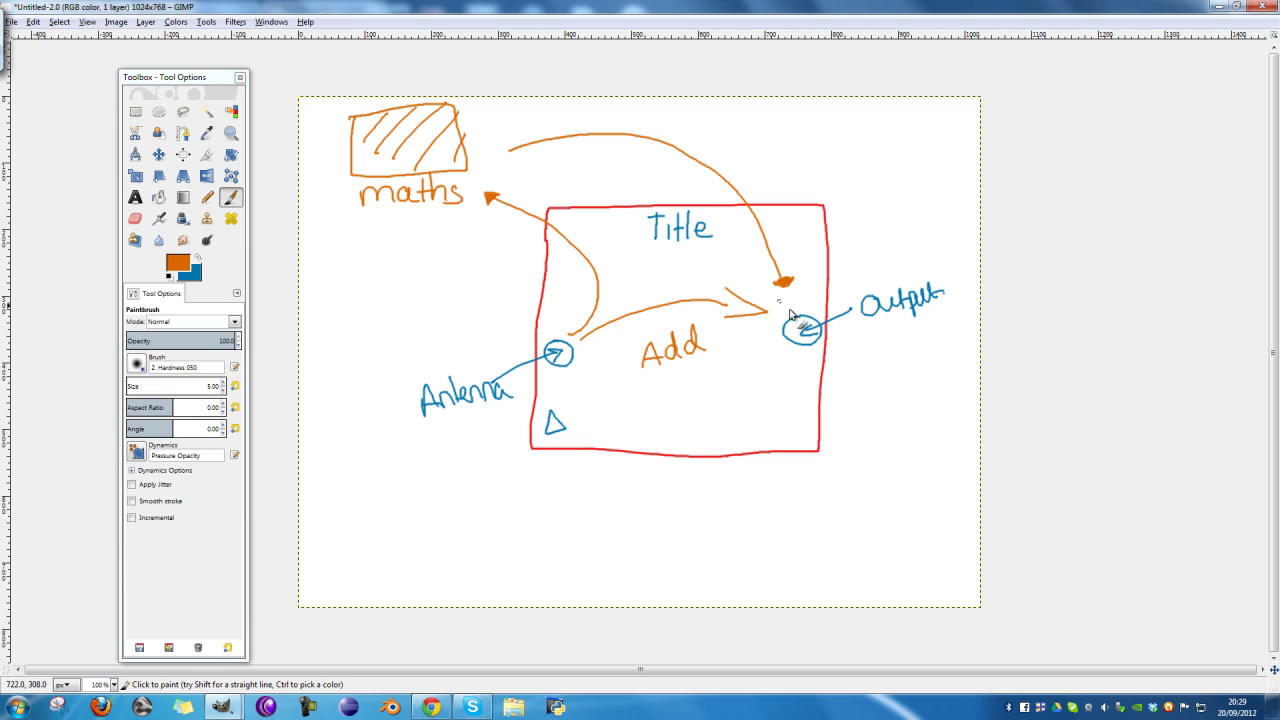
mouse_move(634, 294)
left_mouse_down()
mouse_move(646, 306)
mouse_move(678, 298)
left_mouse_up()
mouse_move(690, 281)
left_mouse_down()
mouse_move(638, 282)
mouse_move(628, 258)
mouse_move(529, 200)
left_mouse_up()
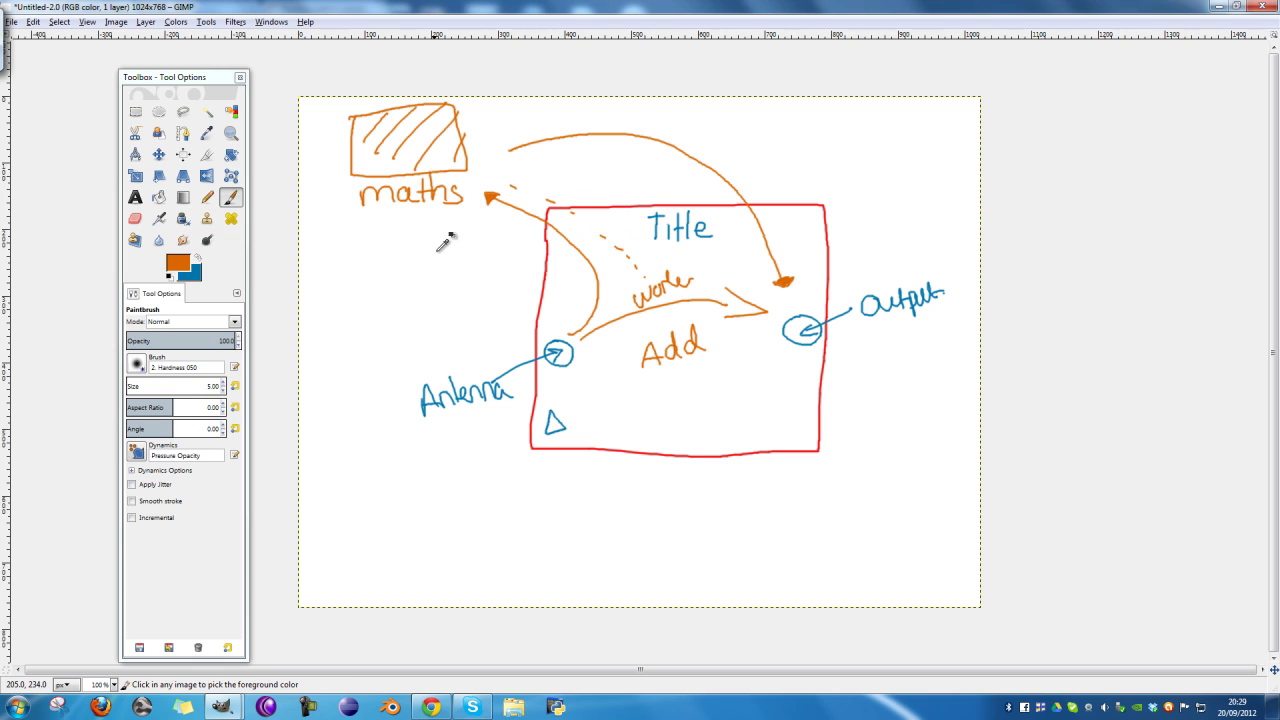
- Undo the orange arrows and 'work' label, then switch to the HIVE document
key("ctrl+z")
key("ctrl+z")
key("ctrl+z")
key("ctrl+z")
key("ctrl+z")
key("ctrl+z")
key("ctrl+z")
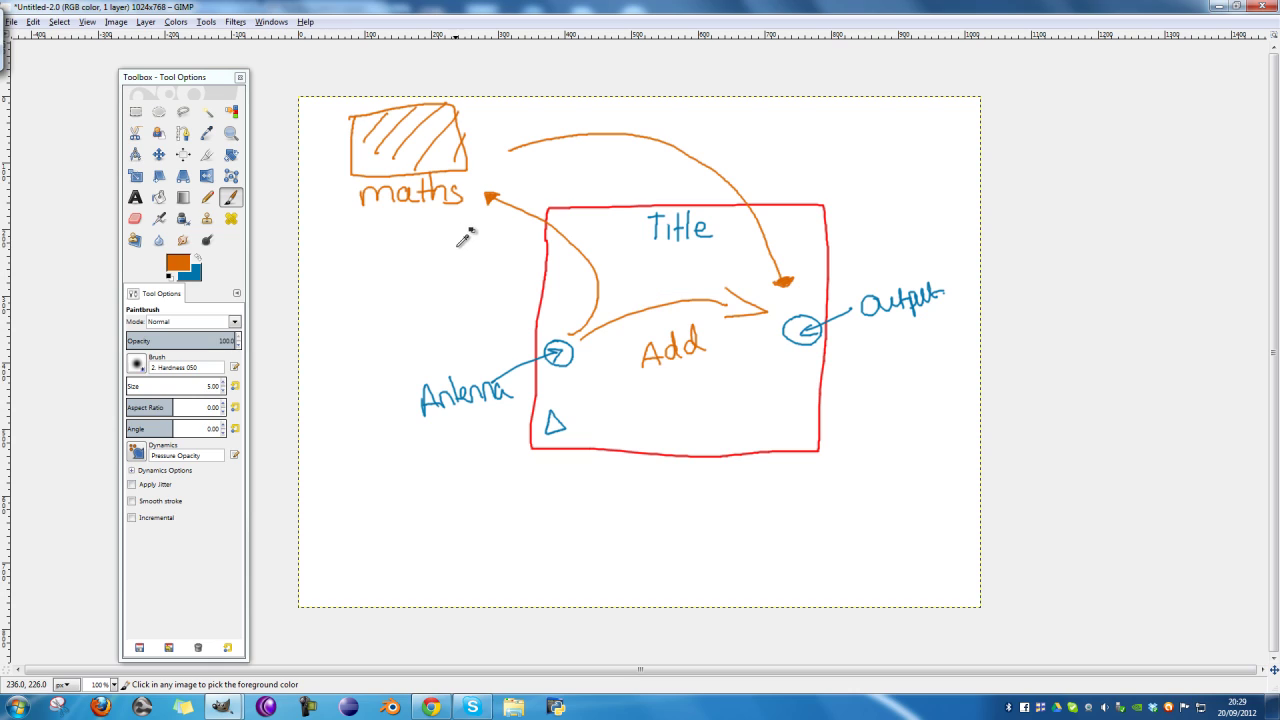
key("ctrl+z")
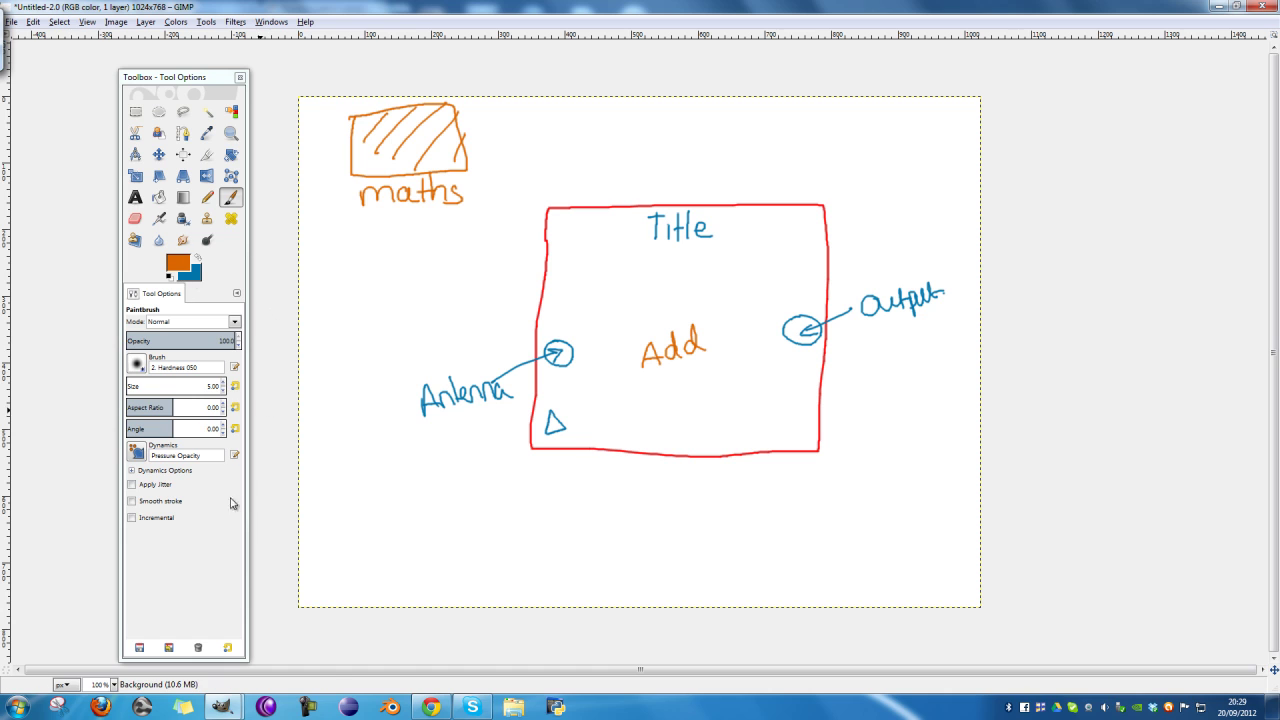
key("alt+Tab")
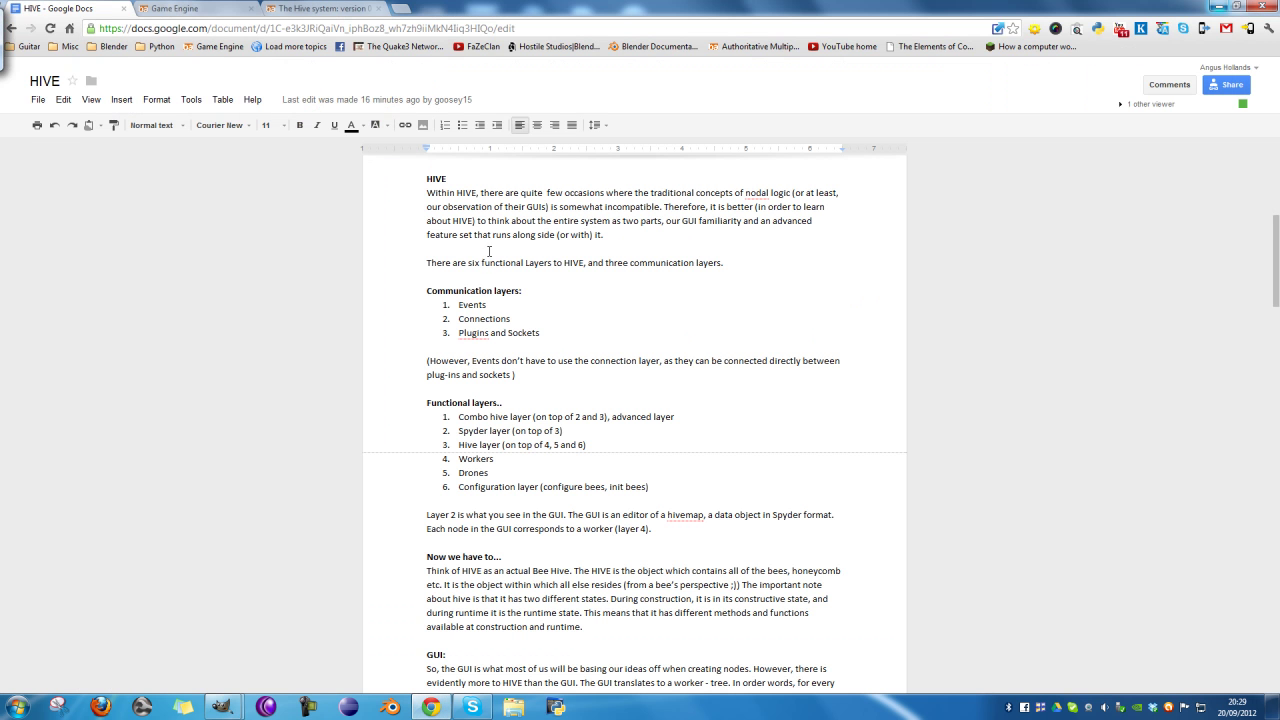
- Scroll the HIVE notes down to the Workers and Drones sections, then minimize Chrome
scroll(497, 383, "down", 5)
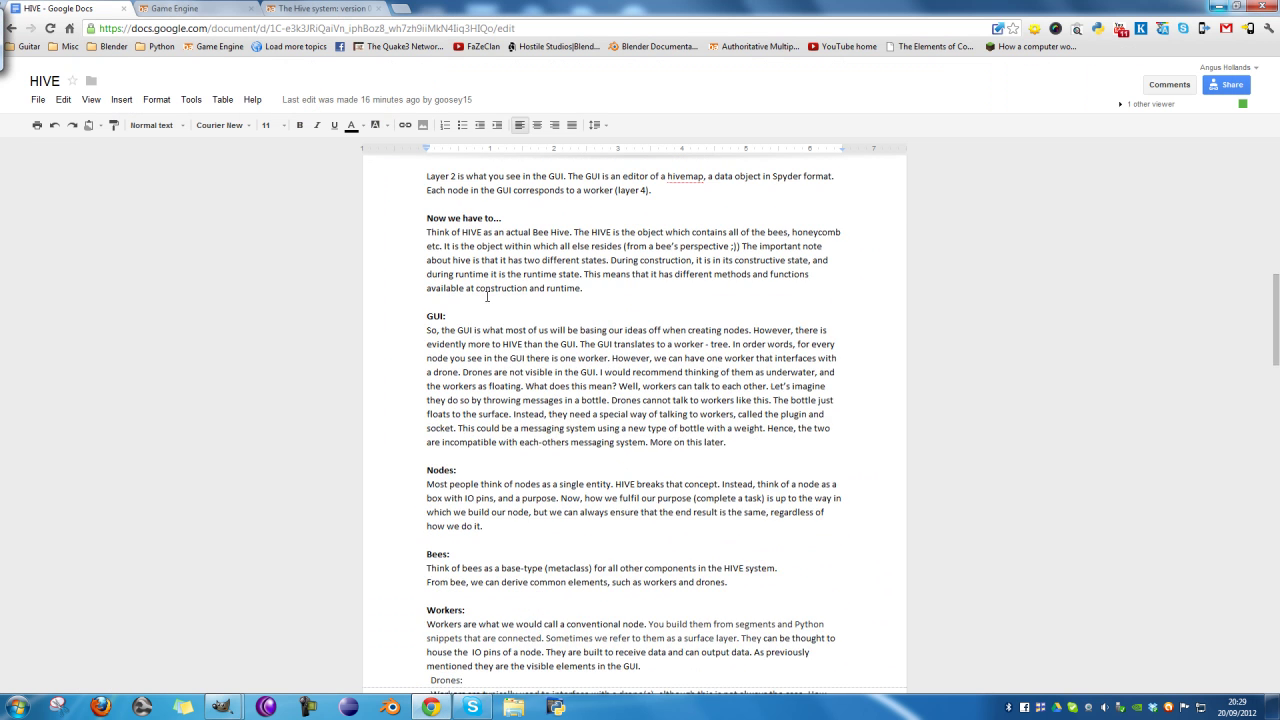
scroll(516, 287, "down", 4)
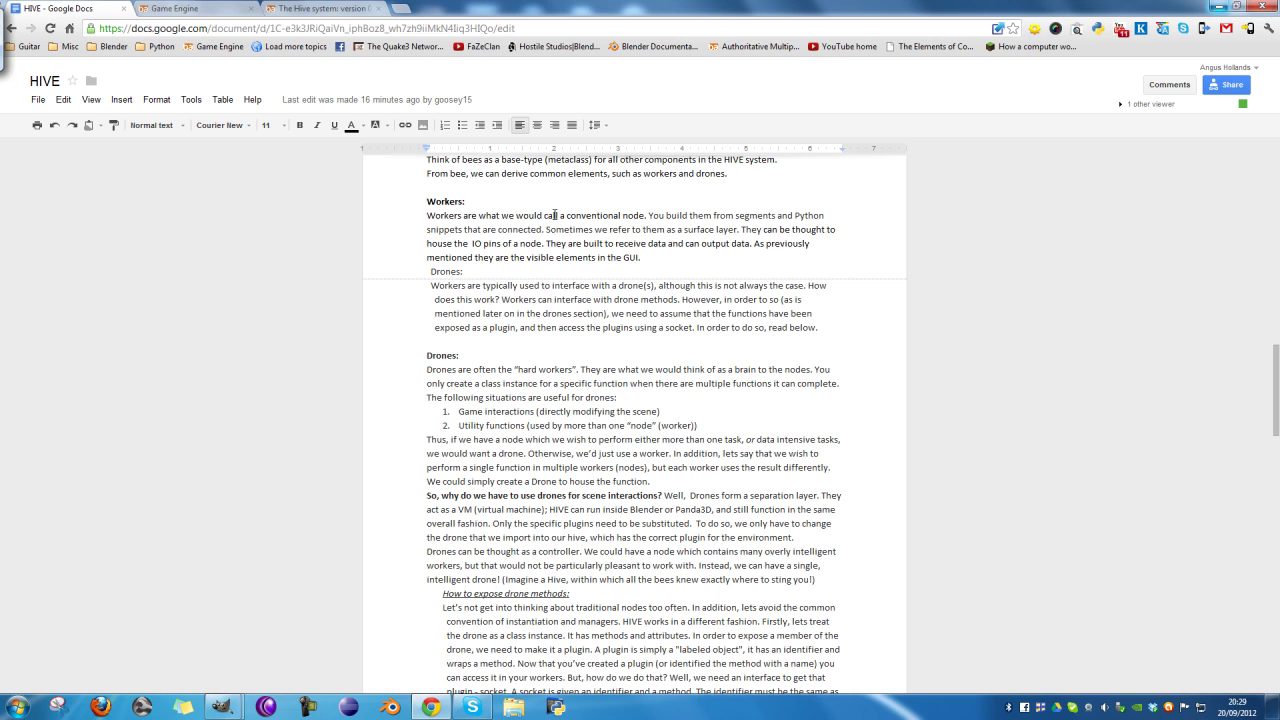
scroll(488, 494, "down", 1)
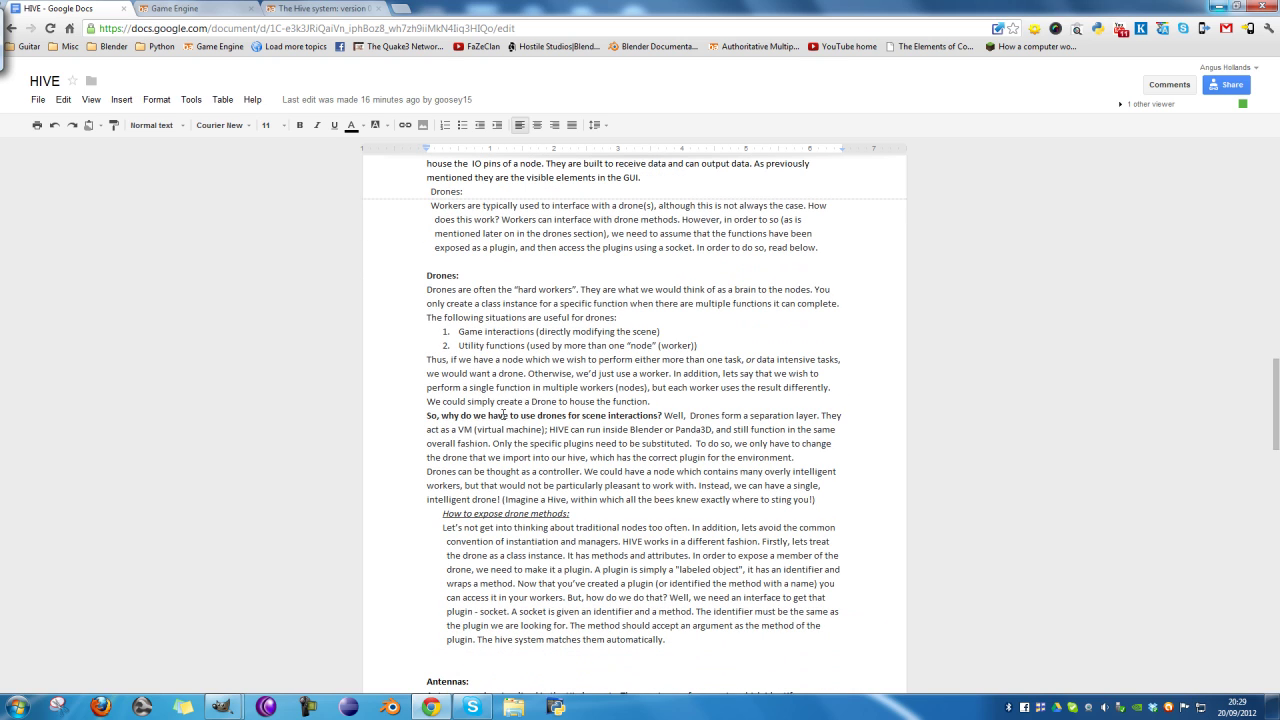
left_click(1215, 7)
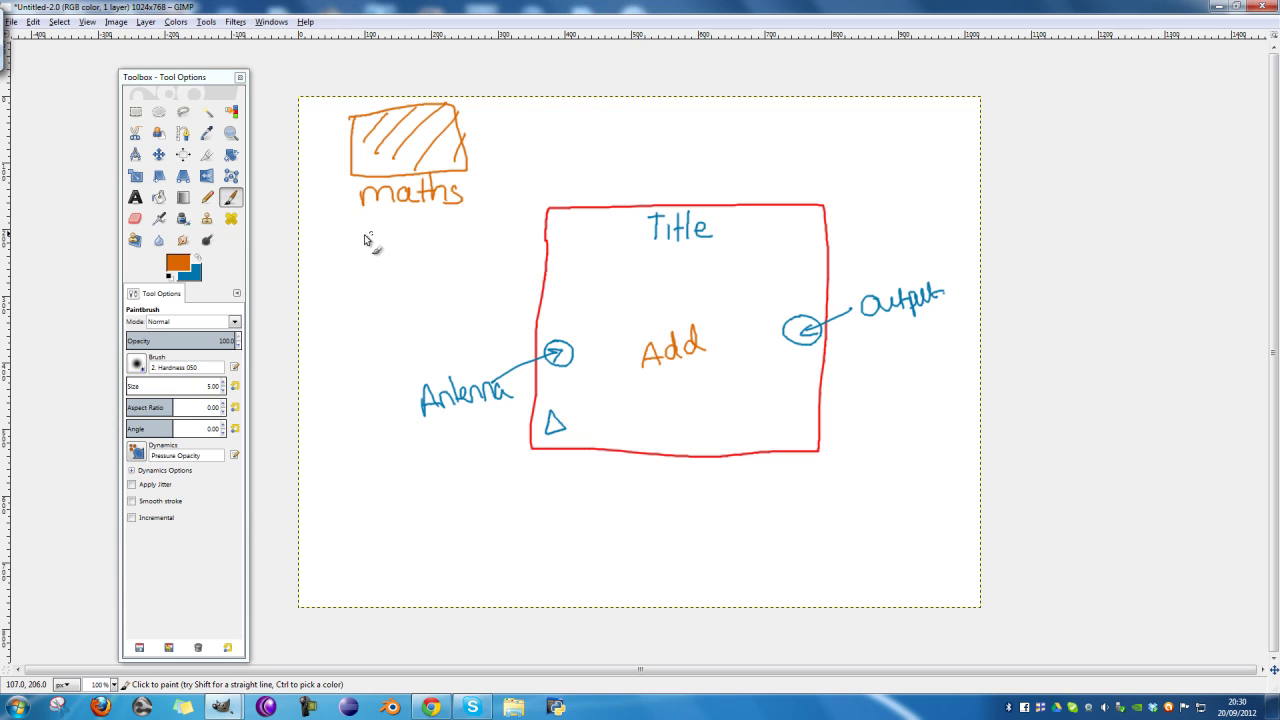
- Handwrite add() and sub() in orange beneath the hatched maths box
mouse_move(361, 238)
left_mouse_down()
mouse_move(370, 217)
mouse_move(406, 246)
mouse_move(432, 246)
left_mouse_up()
mouse_move(358, 268)
left_mouse_down()
mouse_move(347, 285)
mouse_move(404, 284)
left_mouse_up()
left_click_drag(428, 259, 431, 282)
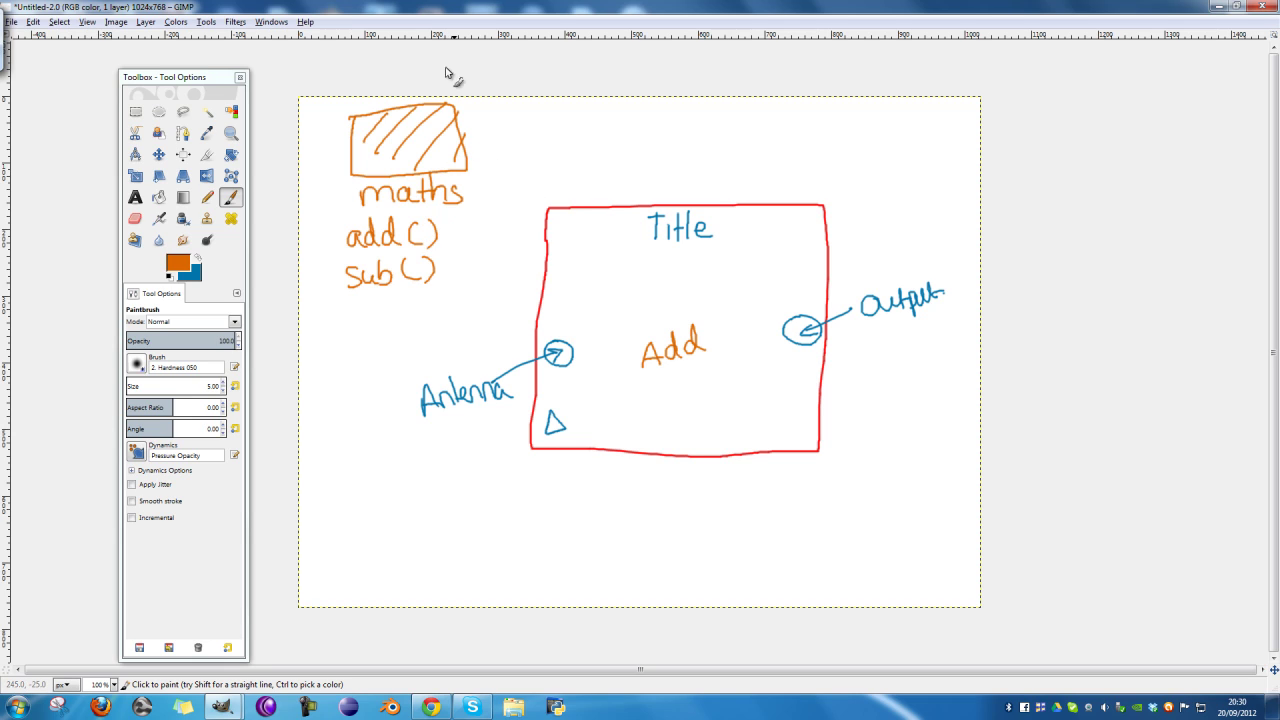
- Undo the extra circle, stray dot and maths-to-add() arrow, keeping sub()'s closing parenthesis
mouse_move(395, 228)
left_mouse_down()
mouse_move(330, 292)
mouse_move(355, 213)
left_mouse_up()
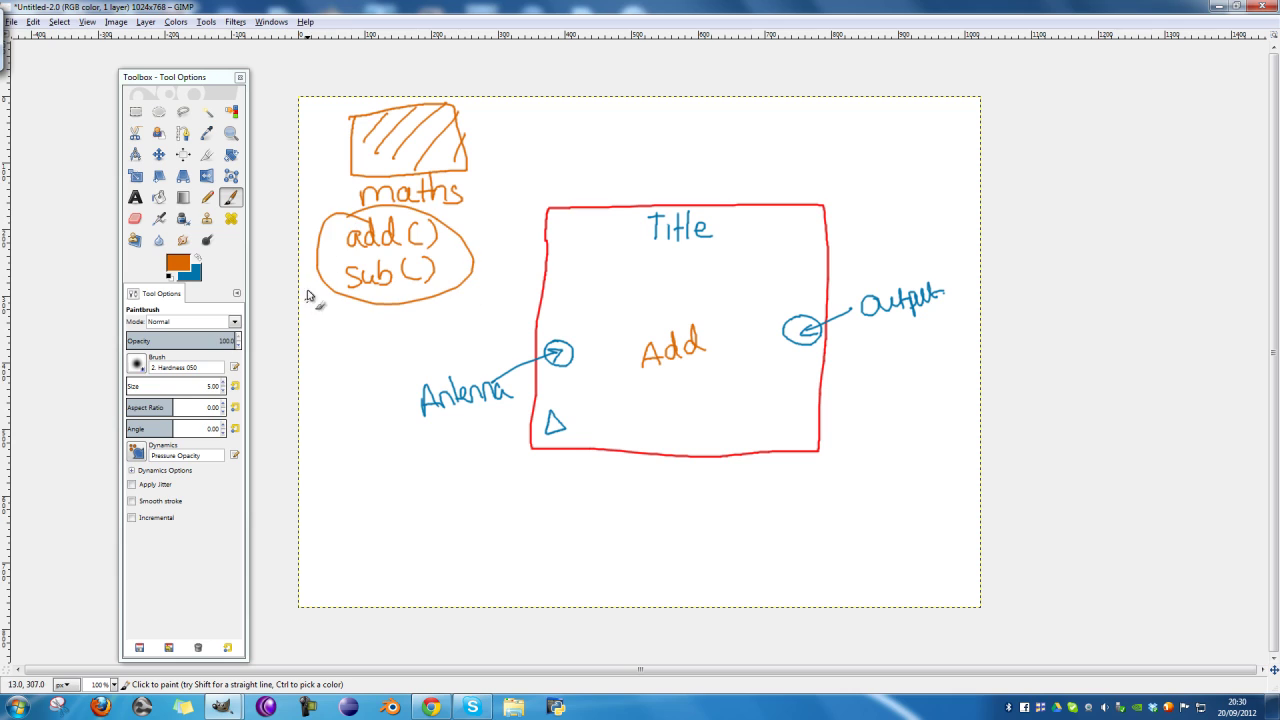
key("ctrl+z")
key("ctrl+z")
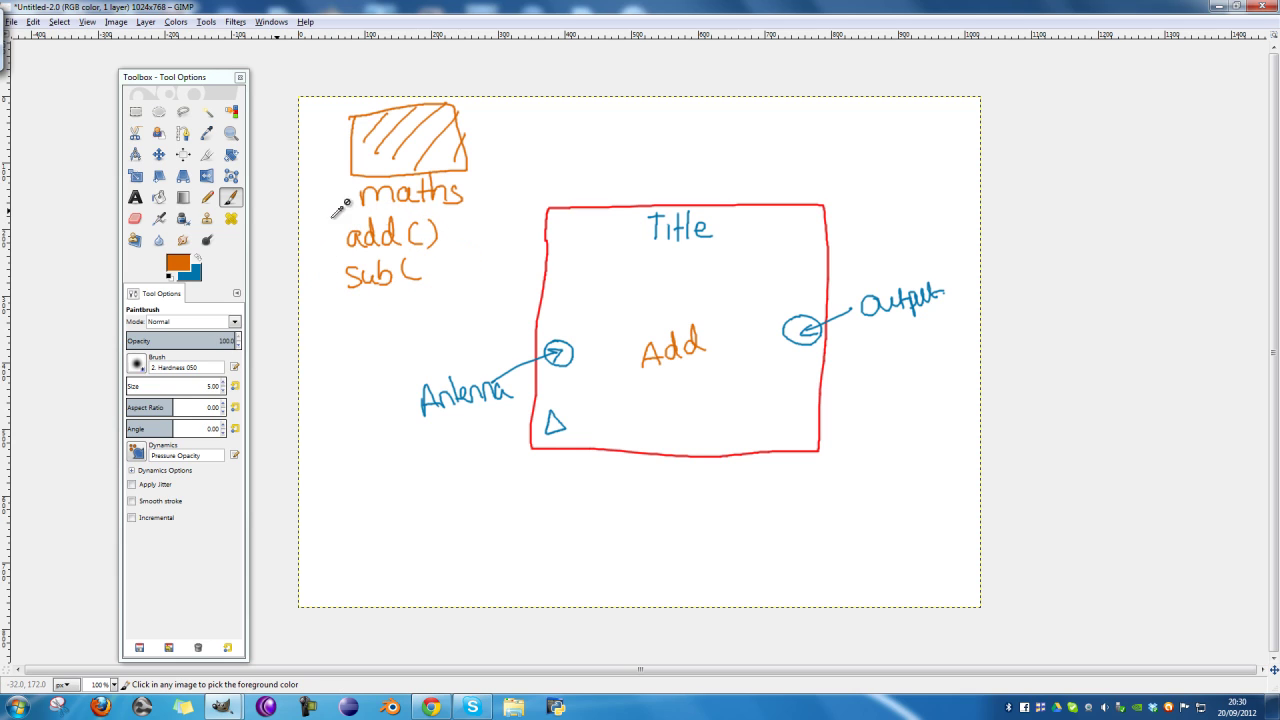
key("ctrl+y")
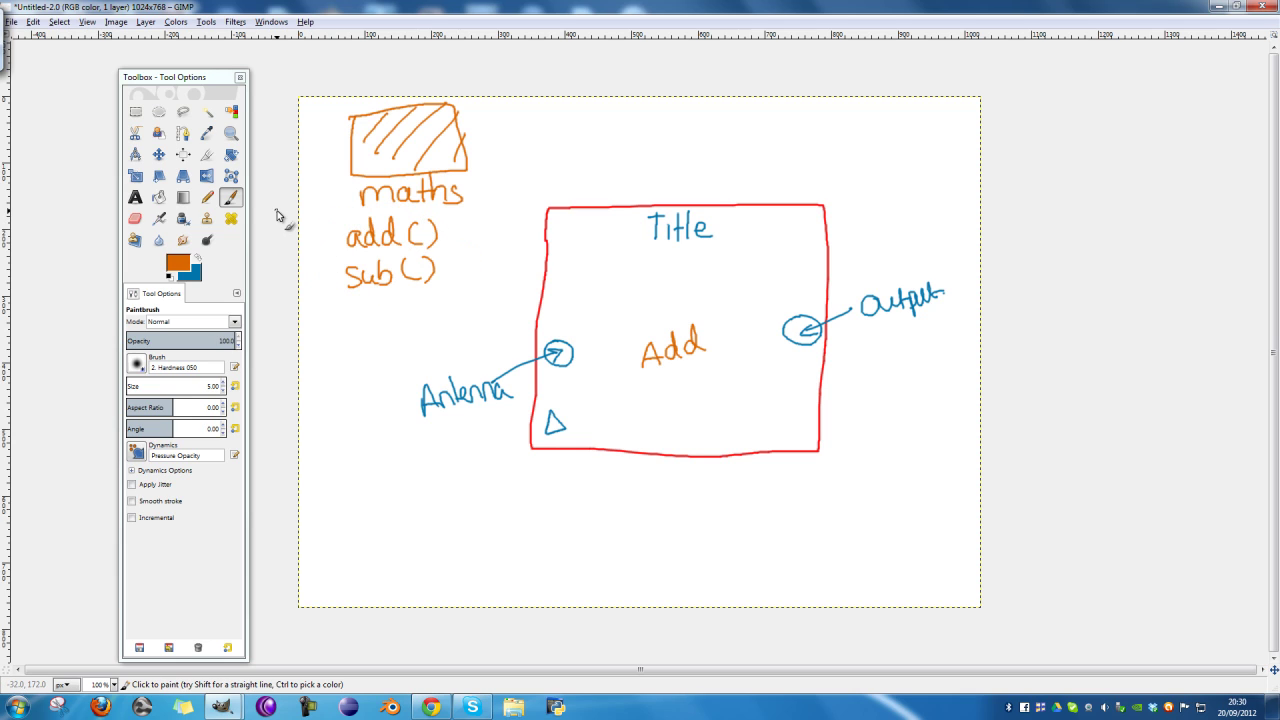
left_click(452, 234)
key("ctrl+z")
mouse_move(513, 184)
left_mouse_down()
mouse_move(446, 230)
mouse_move(470, 228)
left_mouse_up()
key("ctrl+z")
key("ctrl+z")
- Create a new 1024×768 image and maximise its window, undoing a test stroke
key("ctrl+n")
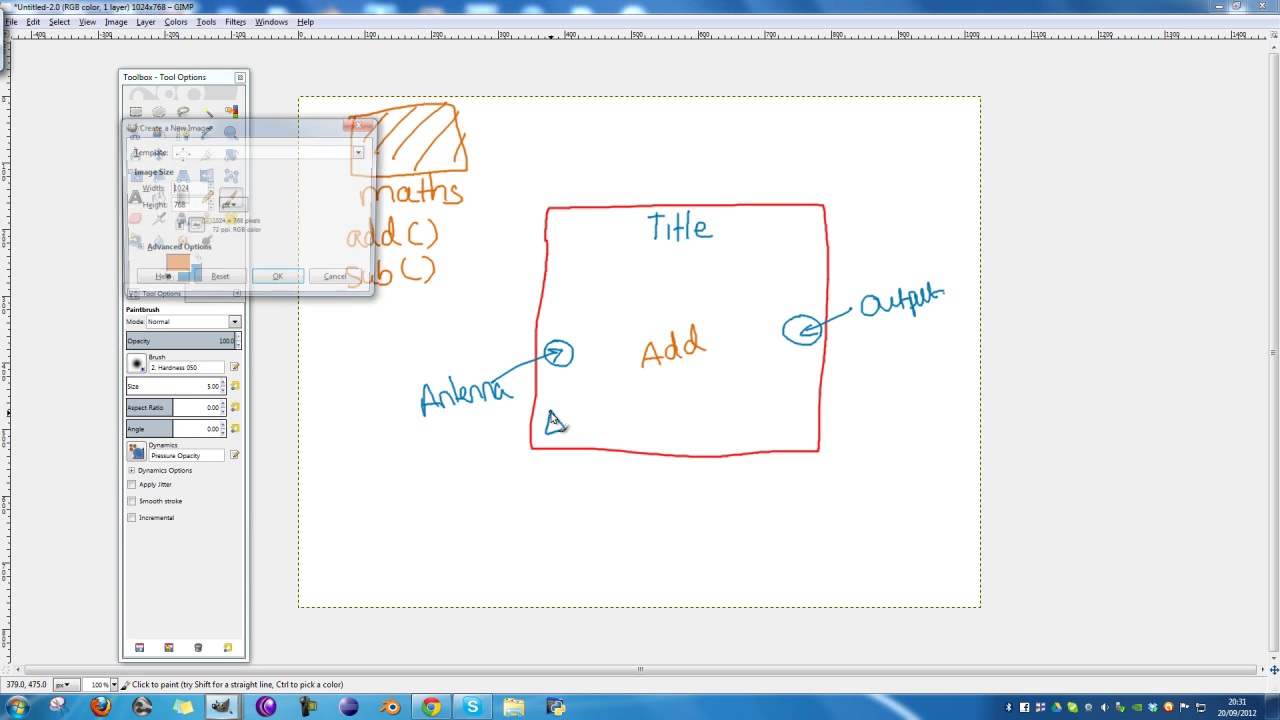
key("Return")
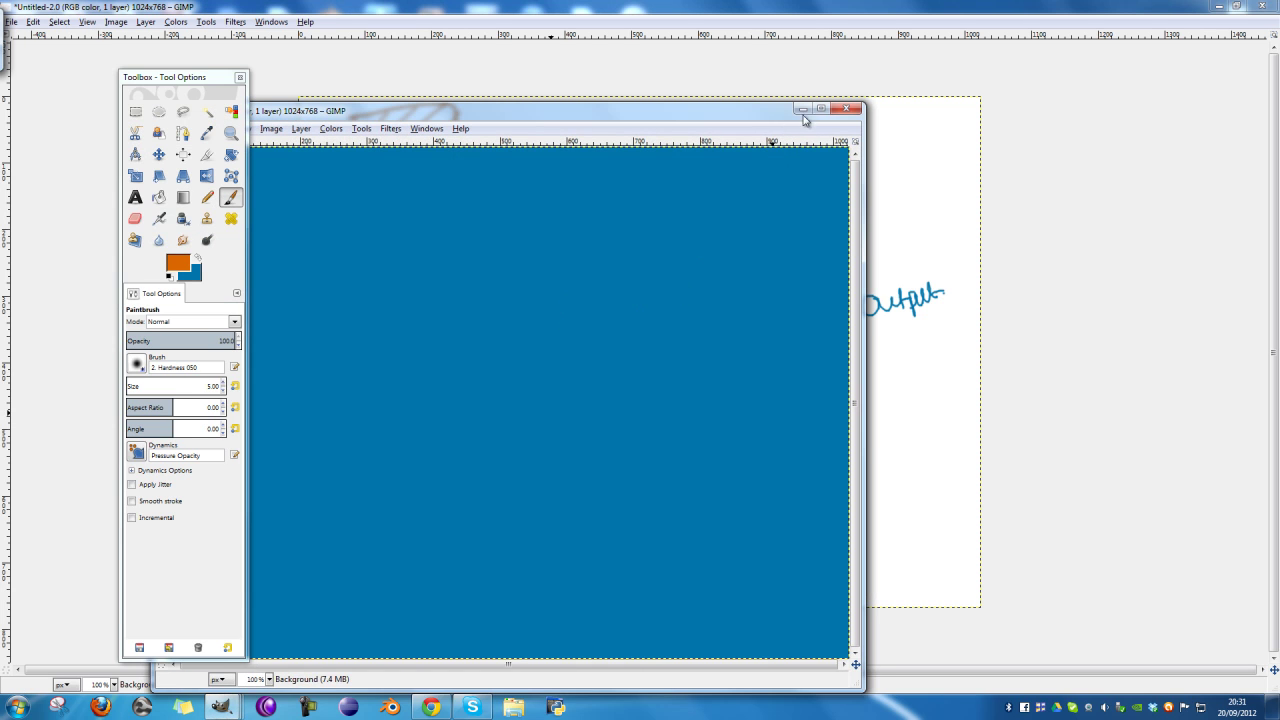
left_click(803, 112)
left_click_drag(474, 186, 499, 237)
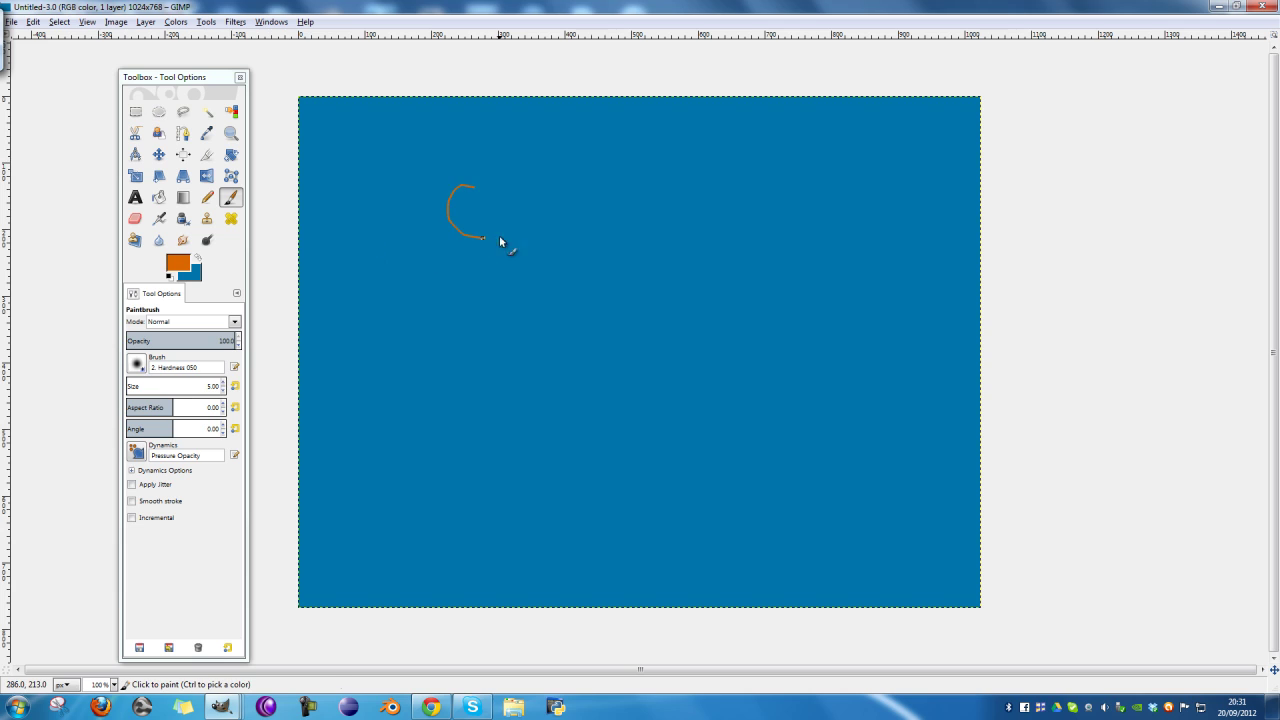
key("ctrl+z")
- Set the foreground colour to white and bucket-fill the blue canvas white
left_click(178, 262)
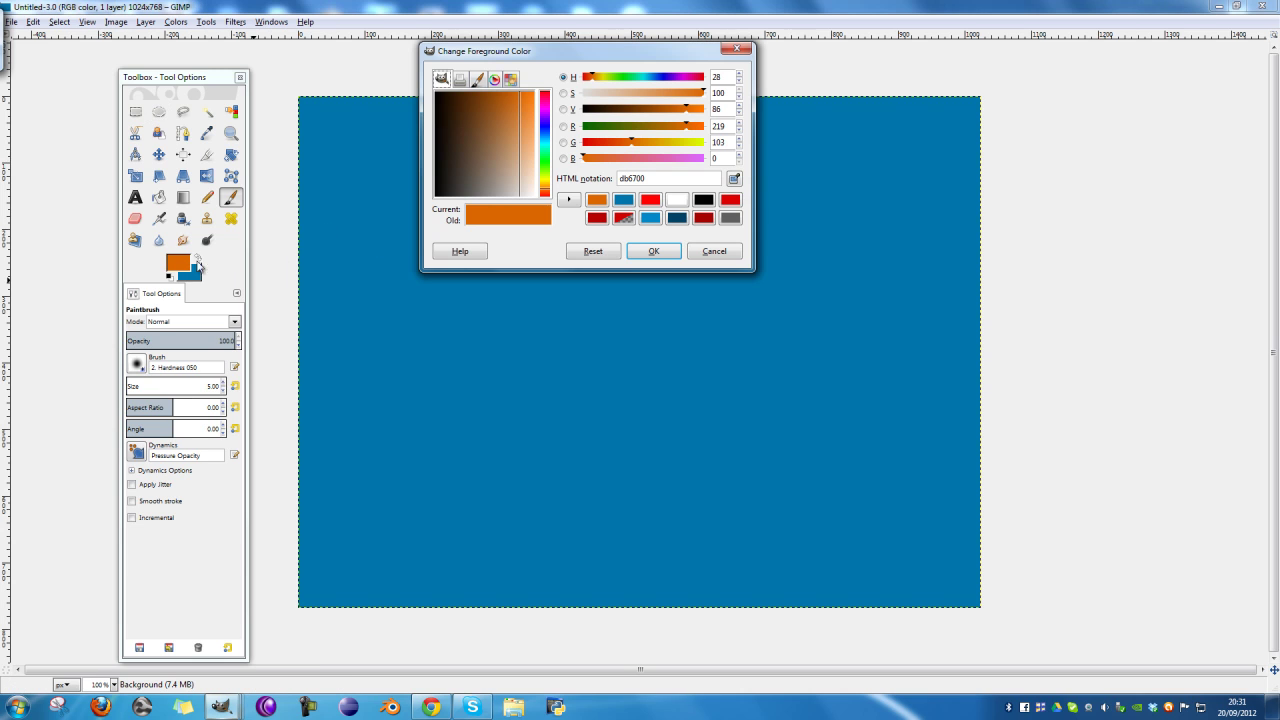
left_click(715, 251)
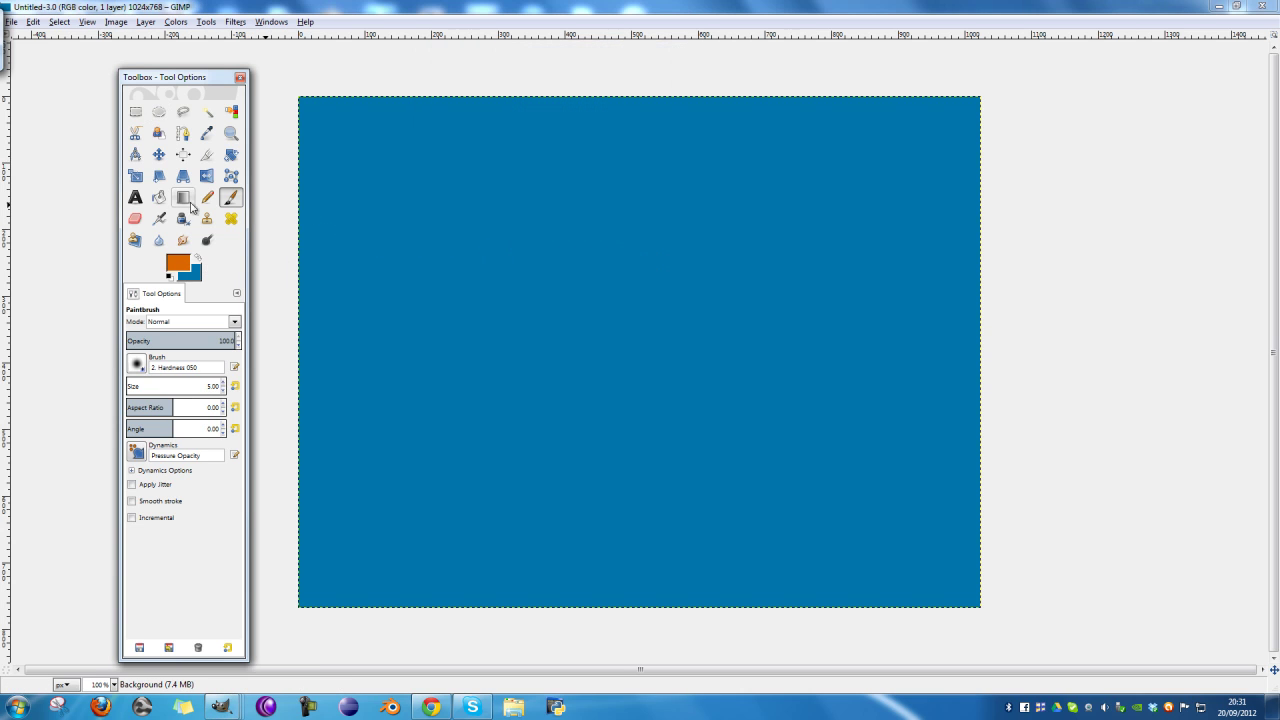
left_click(180, 262)
left_click(440, 55)
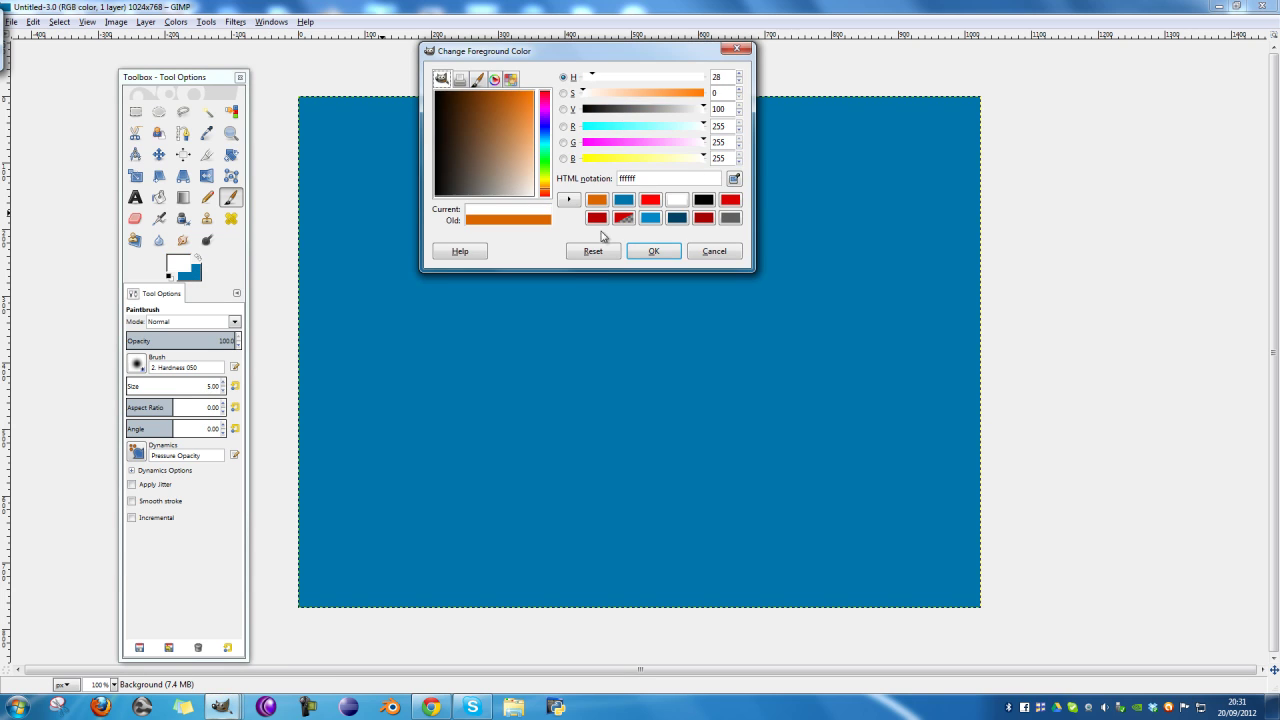
left_click(655, 250)
left_click(158, 199)
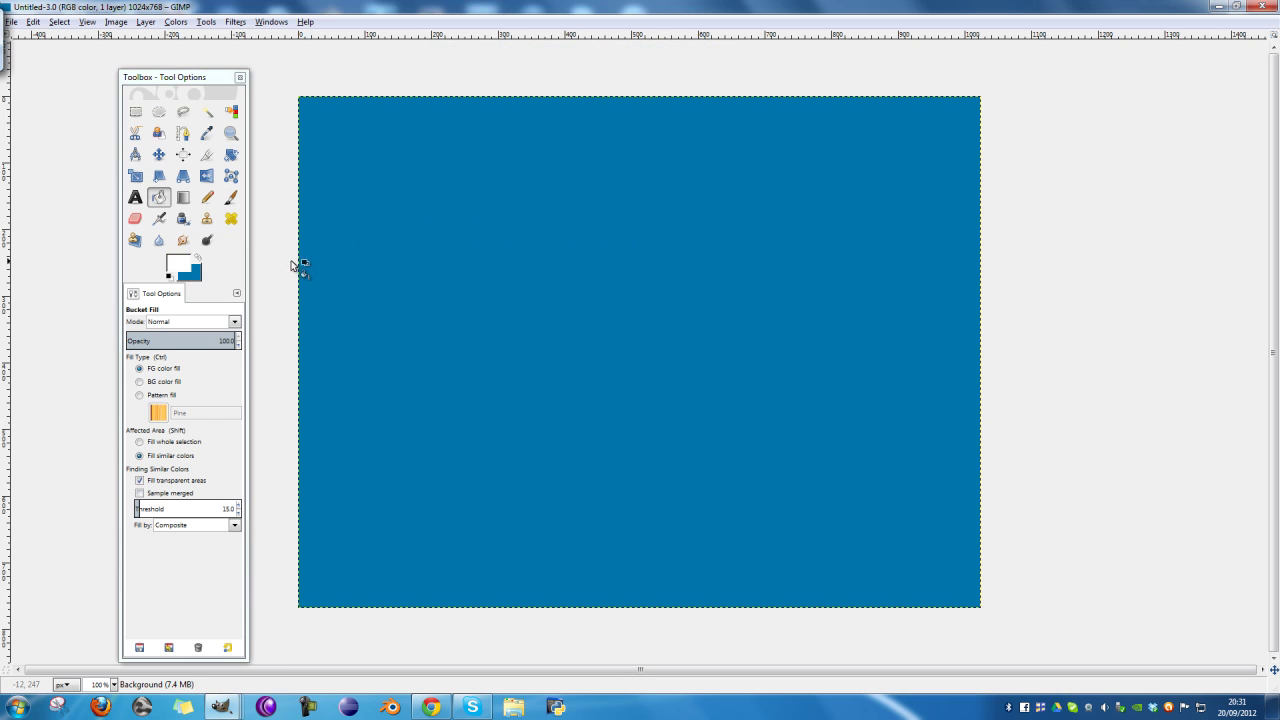
left_click(380, 255)
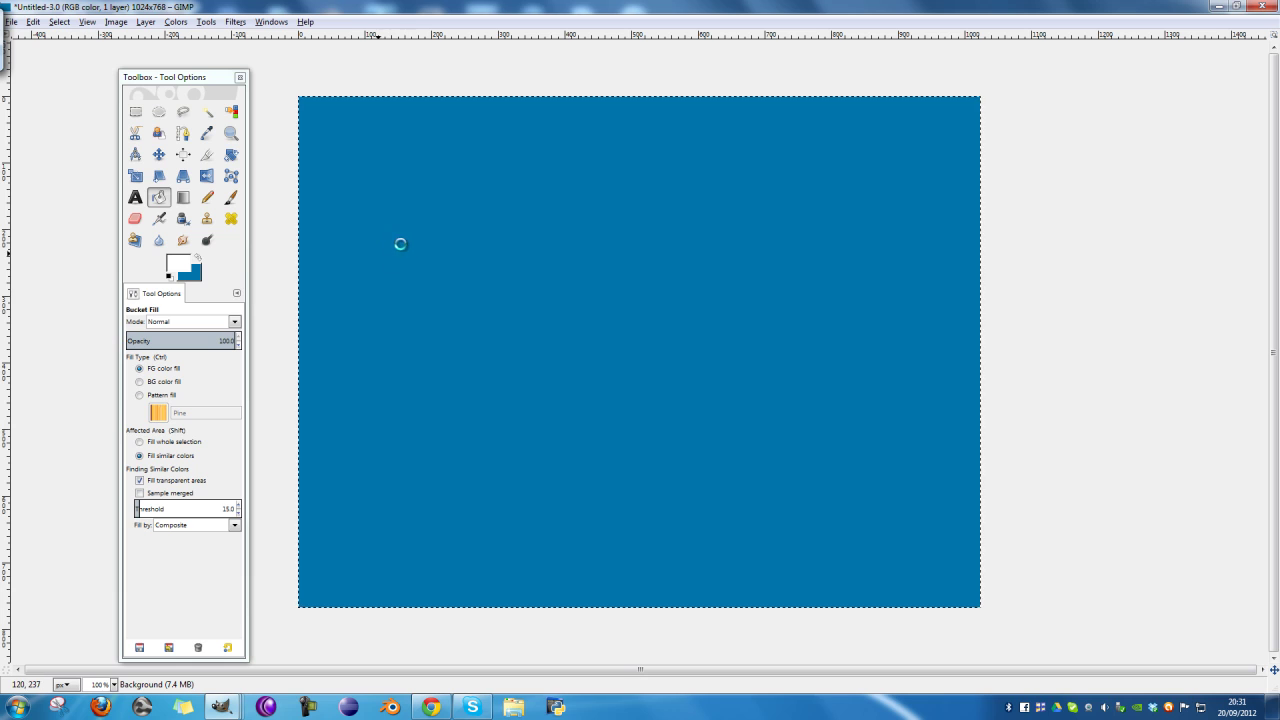
left_click(396, 243)
- Pick dark red from the recent colours and switch to the Paintbrush
left_click(176, 263)
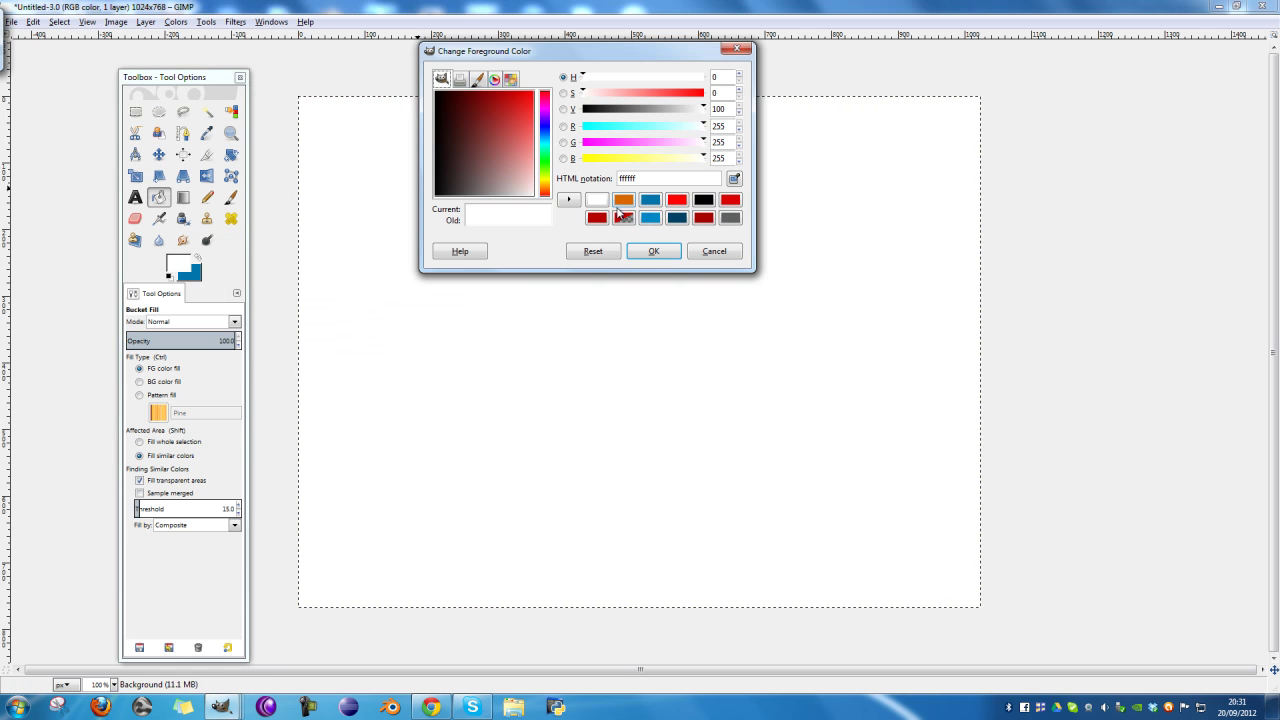
left_click(677, 200)
left_click(655, 250)
left_click(228, 199)
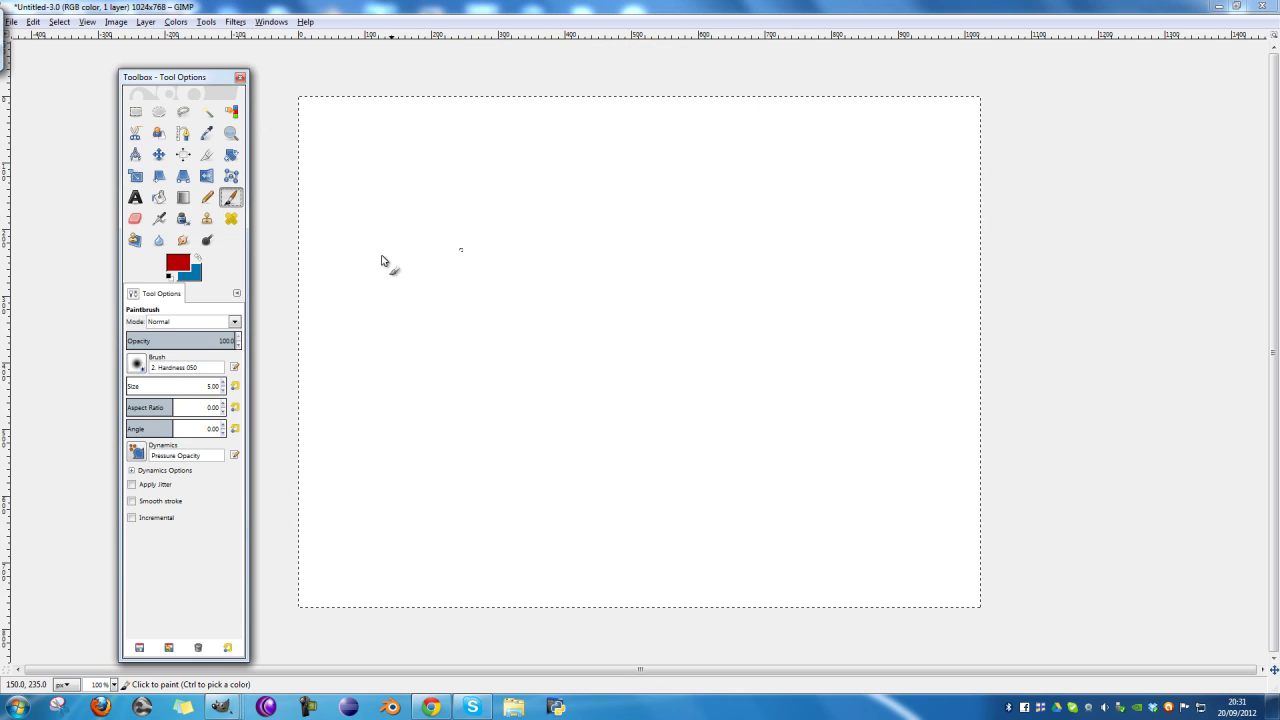
- Handwrite Antenna, Output, Socket and plugins in a row, with BEE at top centre
mouse_move(373, 290)
left_mouse_down()
mouse_move(379, 259)
mouse_move(376, 283)
mouse_move(484, 278)
left_mouse_up()
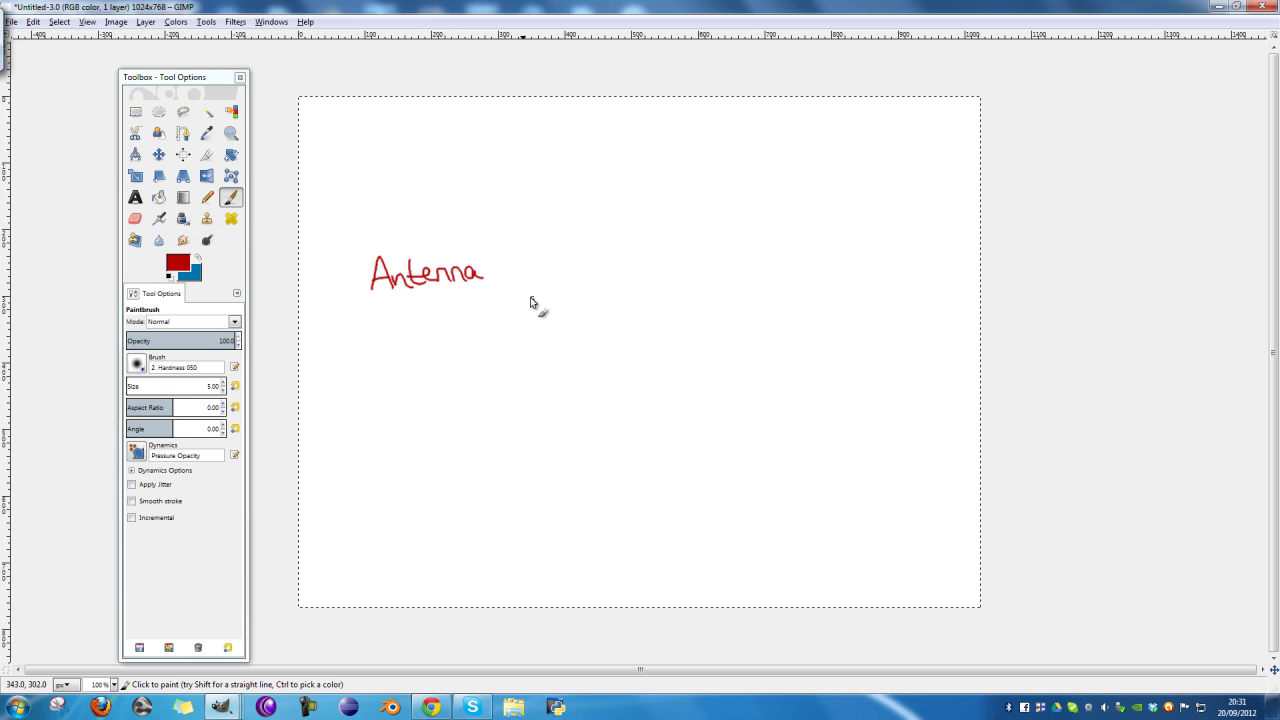
mouse_move(541, 261)
left_mouse_down()
mouse_move(604, 263)
mouse_move(628, 243)
left_mouse_up()
mouse_move(705, 256)
left_mouse_down()
mouse_move(736, 244)
mouse_move(782, 258)
left_mouse_up()
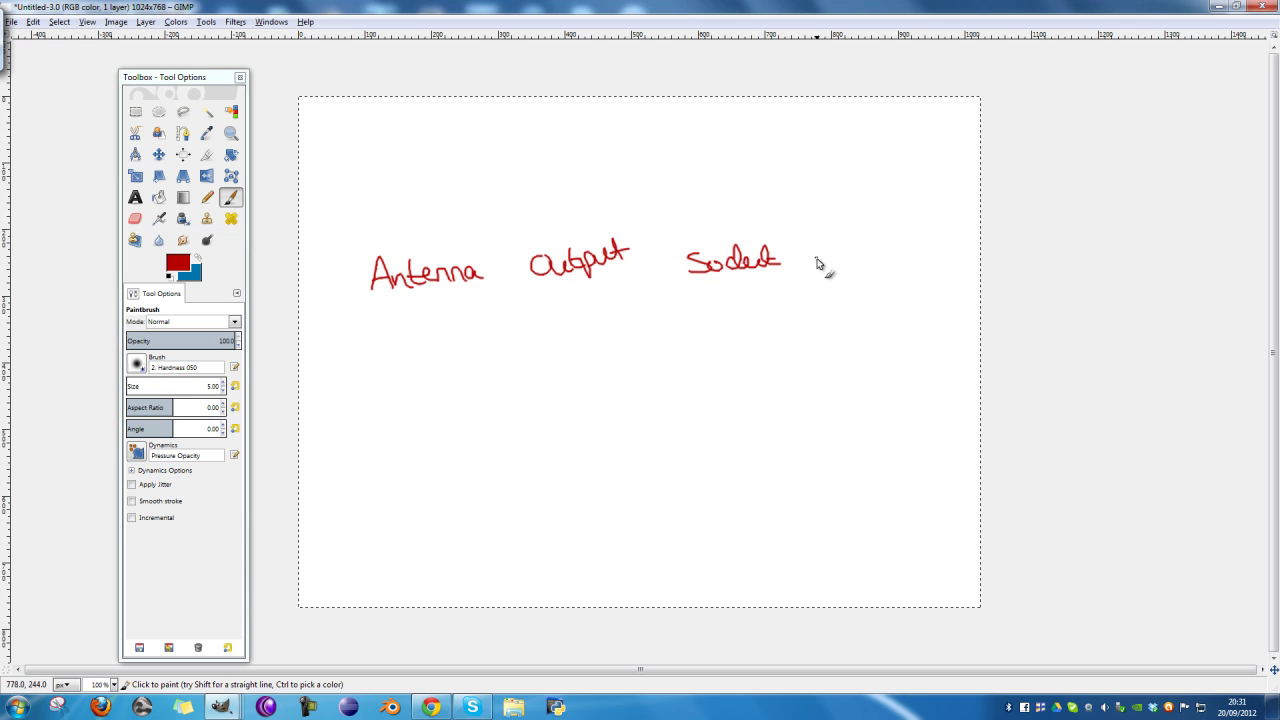
mouse_move(816, 256)
left_mouse_down()
mouse_move(862, 270)
mouse_move(855, 278)
mouse_move(880, 251)
mouse_move(914, 263)
left_mouse_up()
mouse_move(606, 125)
left_mouse_down()
mouse_move(620, 148)
mouse_move(642, 150)
mouse_move(655, 128)
mouse_move(665, 145)
mouse_move(681, 132)
left_mouse_up()
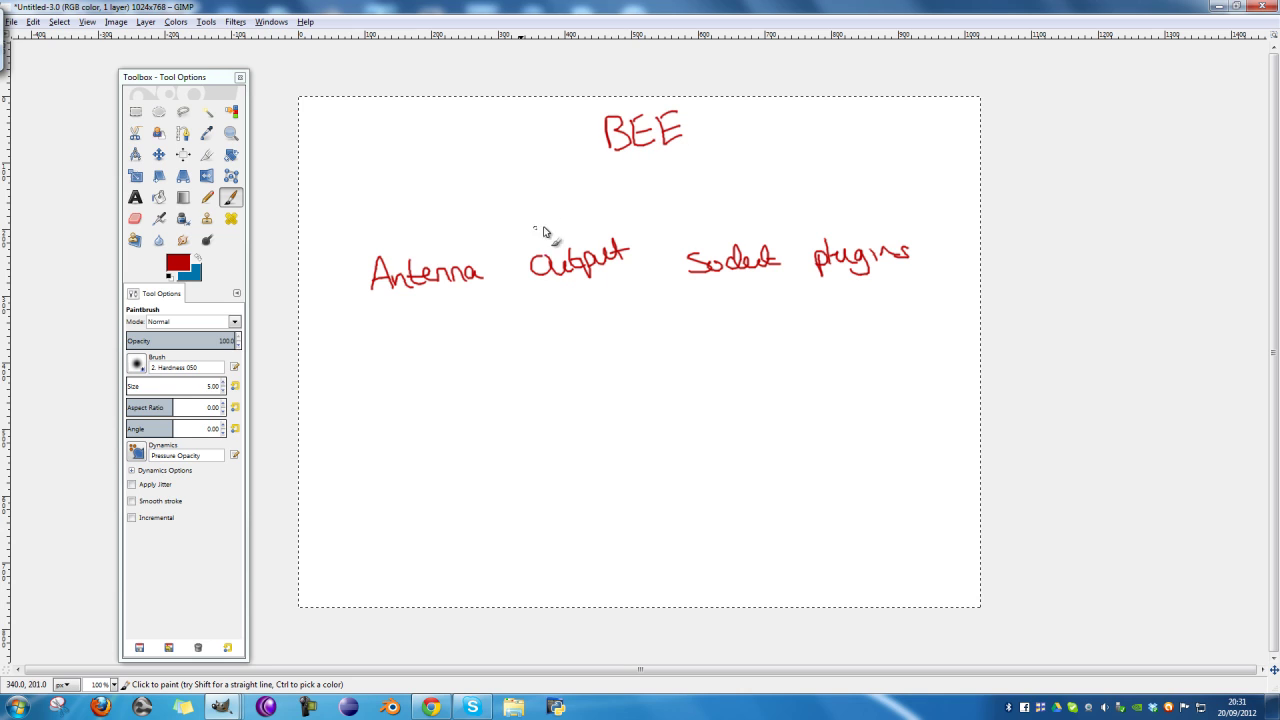
- Draw arrowed lines from BEE to Antenna, Output, Socket and plugins
left_click_drag(440, 254, 563, 161)
left_click_drag(692, 156, 805, 208)
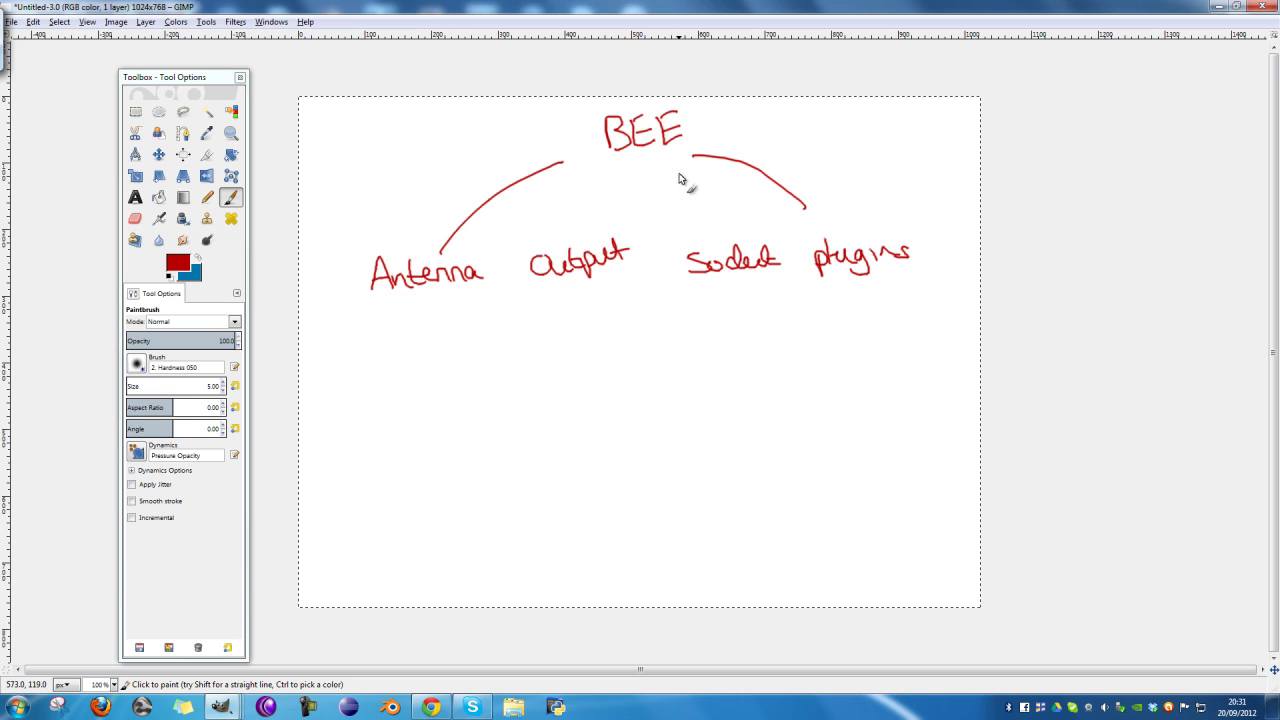
mouse_move(678, 173)
left_mouse_down()
mouse_move(731, 232)
mouse_move(611, 231)
mouse_move(632, 211)
left_mouse_up()
left_click_drag(722, 202, 738, 235)
left_click_drag(712, 228, 742, 236)
mouse_move(803, 183)
left_mouse_down()
mouse_move(809, 210)
mouse_move(771, 203)
left_mouse_up()
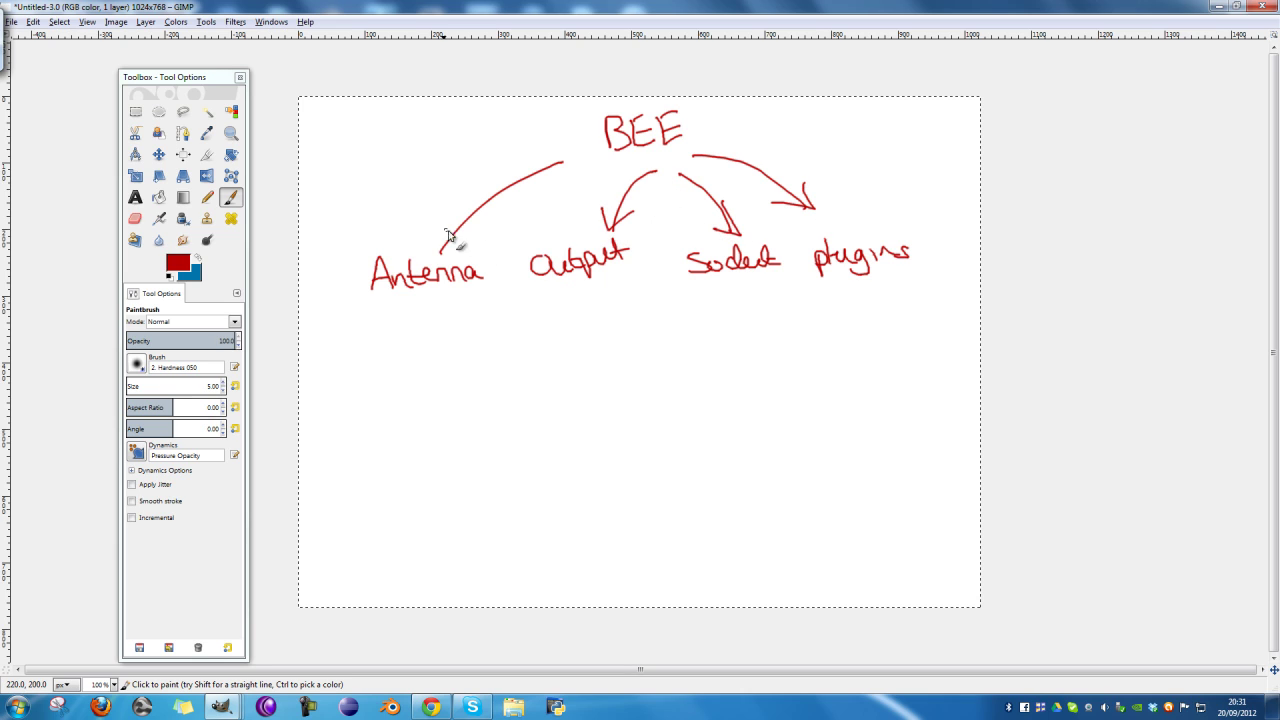
left_click_drag(436, 229, 458, 244)
- Write input or output labels beneath each of Antenna, Output, Socket and plugins
left_click_drag(409, 308, 409, 373)
left_click_drag(418, 373, 484, 342)
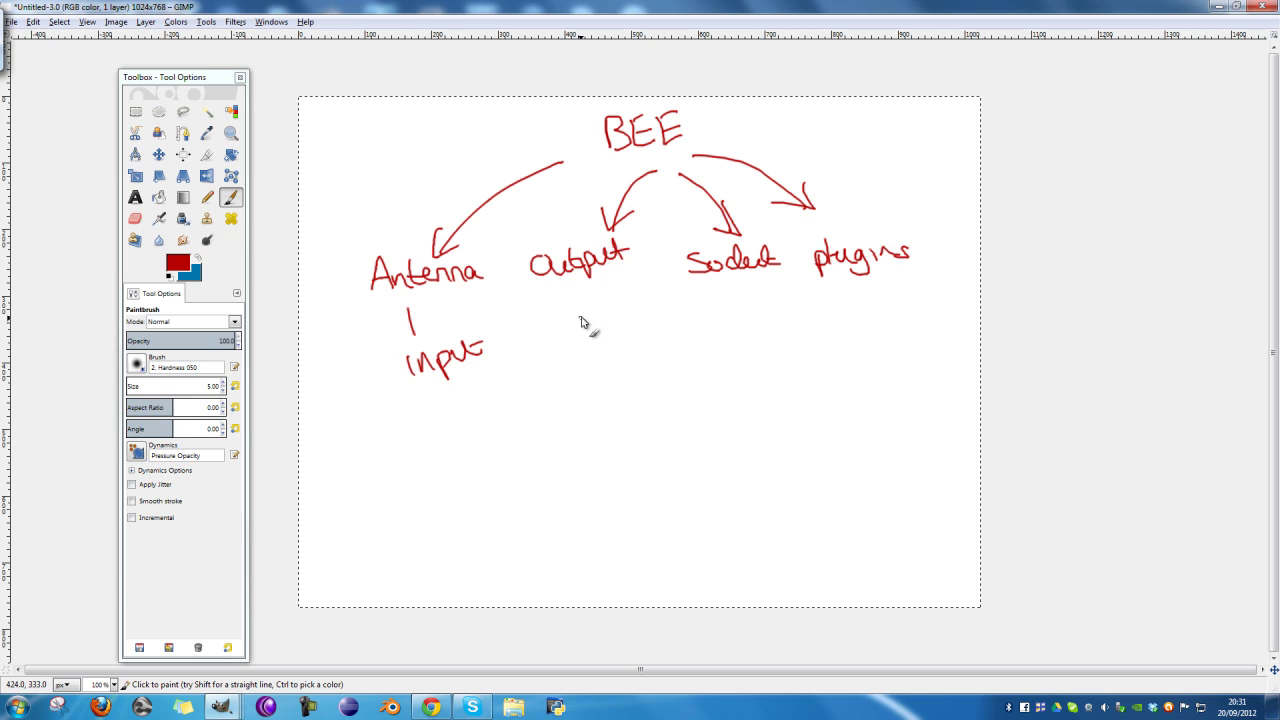
mouse_move(580, 314)
left_mouse_down()
mouse_move(569, 320)
mouse_move(592, 311)
mouse_move(611, 326)
mouse_move(650, 312)
left_mouse_up()
left_click_drag(618, 276, 624, 298)
mouse_move(732, 283)
left_mouse_down()
mouse_move(725, 333)
mouse_move(726, 318)
mouse_move(748, 306)
mouse_move(765, 320)
mouse_move(803, 299)
left_mouse_up()
mouse_move(853, 292)
left_mouse_down()
mouse_move(855, 312)
mouse_move(854, 286)
left_mouse_up()
left_click_drag(859, 310, 906, 291)
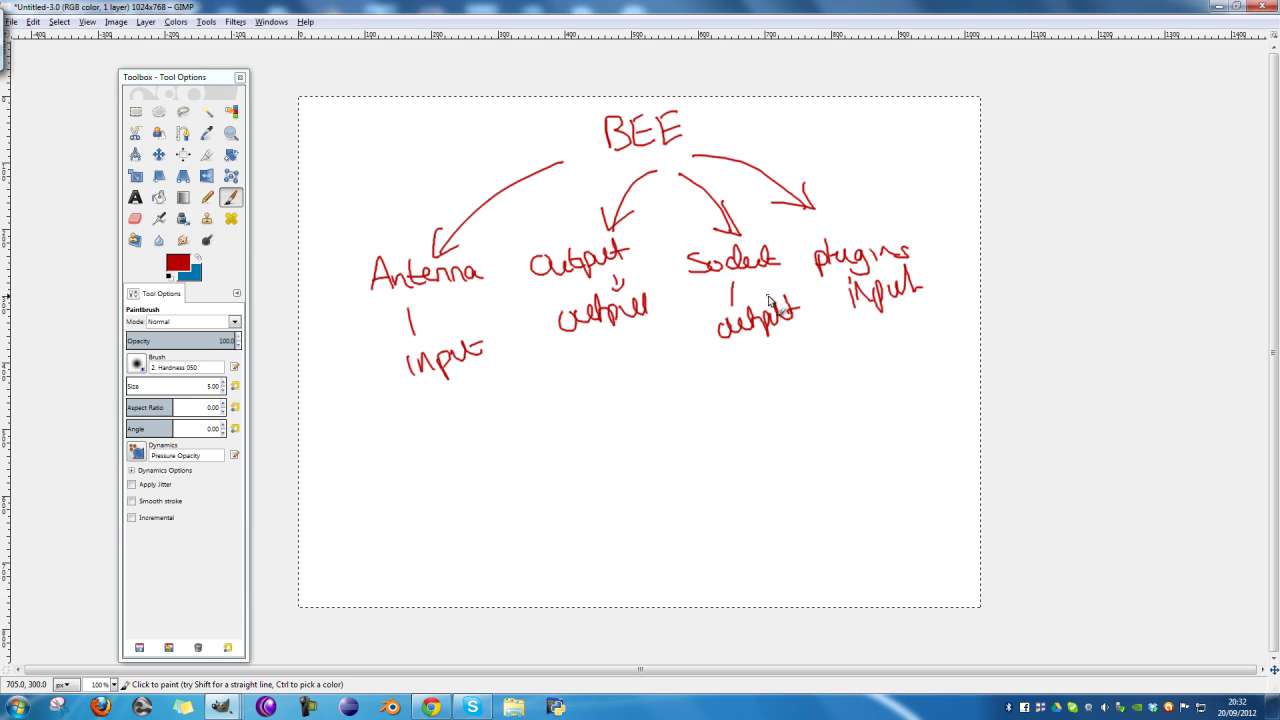
- Switch to orange and loop Antenna and Output, labelling the group worker
left_click(178, 262)
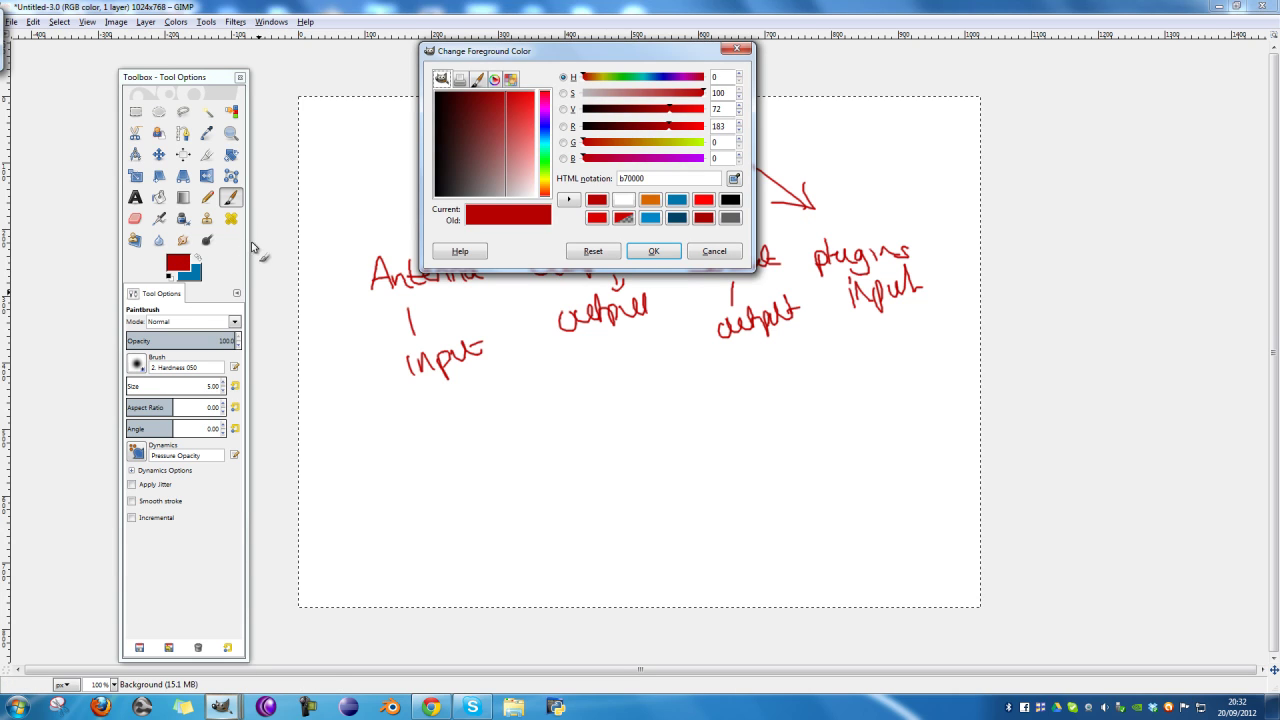
left_click(650, 199)
left_click(653, 251)
mouse_move(364, 230)
left_mouse_down()
mouse_move(423, 427)
mouse_move(640, 258)
left_mouse_up()
mouse_move(447, 458)
left_mouse_down()
mouse_move(480, 457)
mouse_move(489, 477)
mouse_move(548, 455)
left_mouse_up()
- Loop Socket and plugins in orange and label the group drone
mouse_move(688, 244)
left_mouse_down()
mouse_move(691, 324)
mouse_move(930, 286)
left_mouse_up()
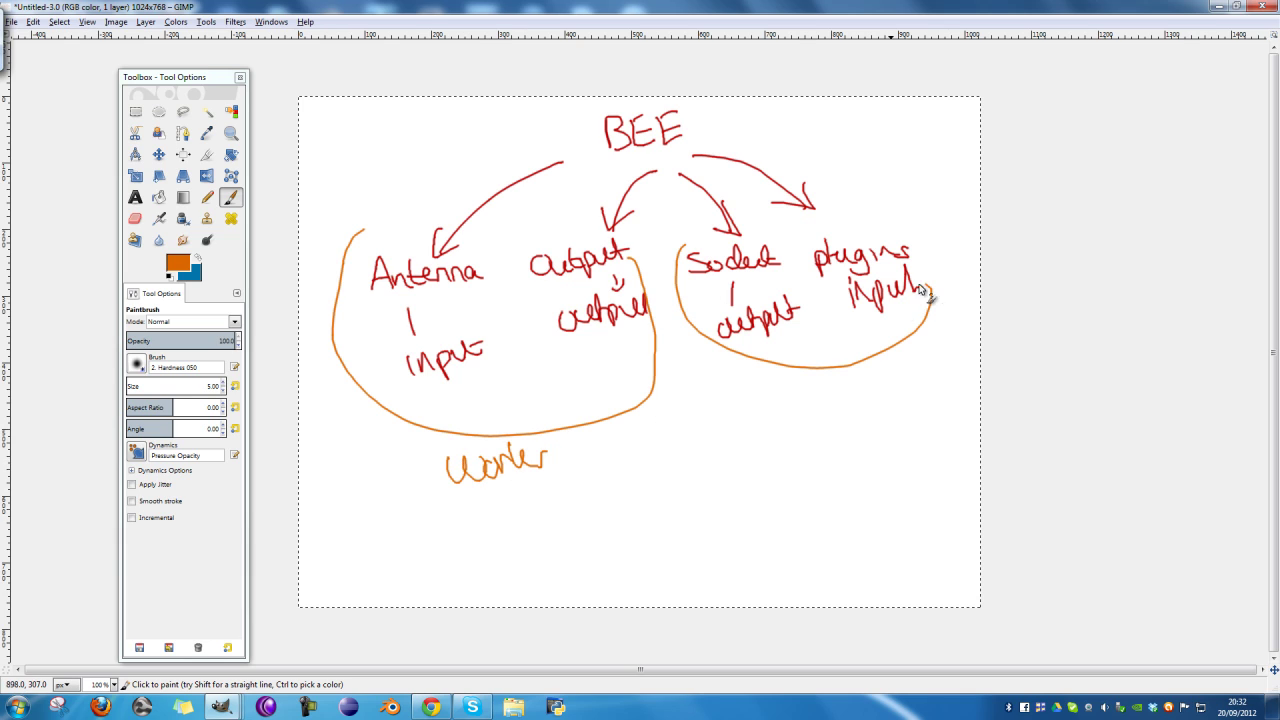
mouse_move(787, 382)
left_mouse_down()
mouse_move(771, 406)
mouse_move(876, 408)
left_mouse_up()
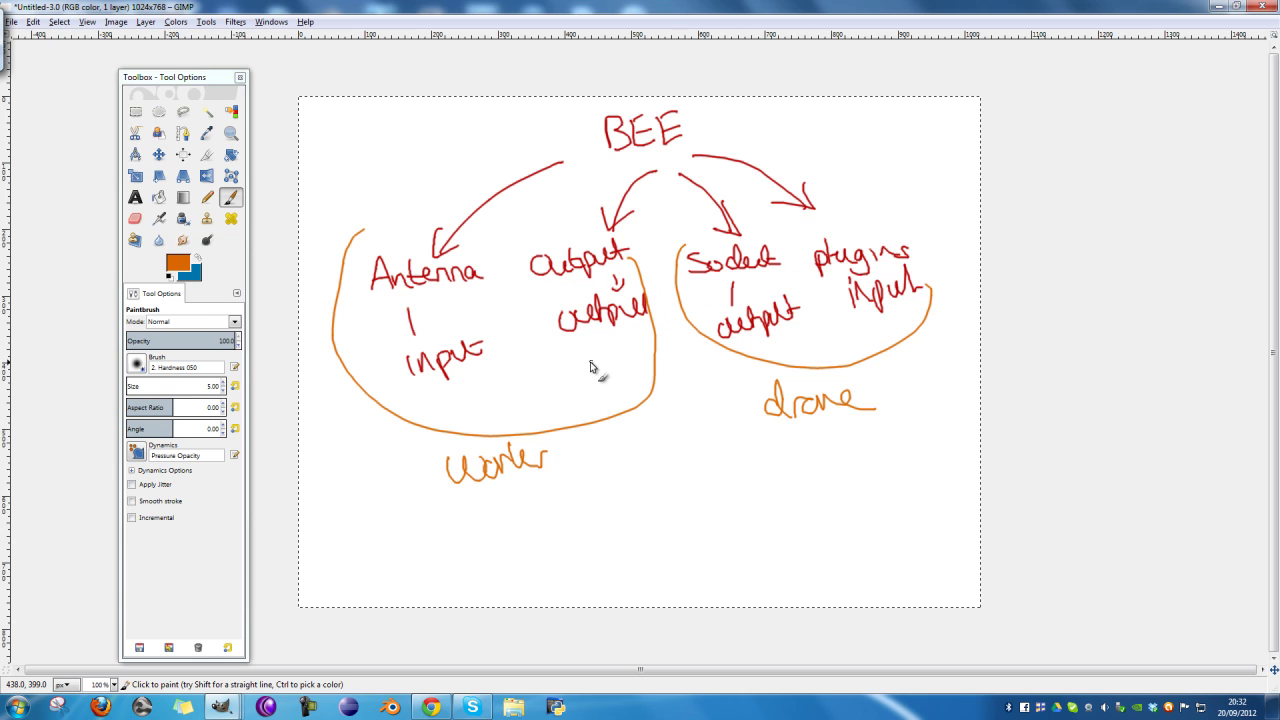
key("ctrl+n")
- Discard the new blue image and set the background colour to white
key("Return")
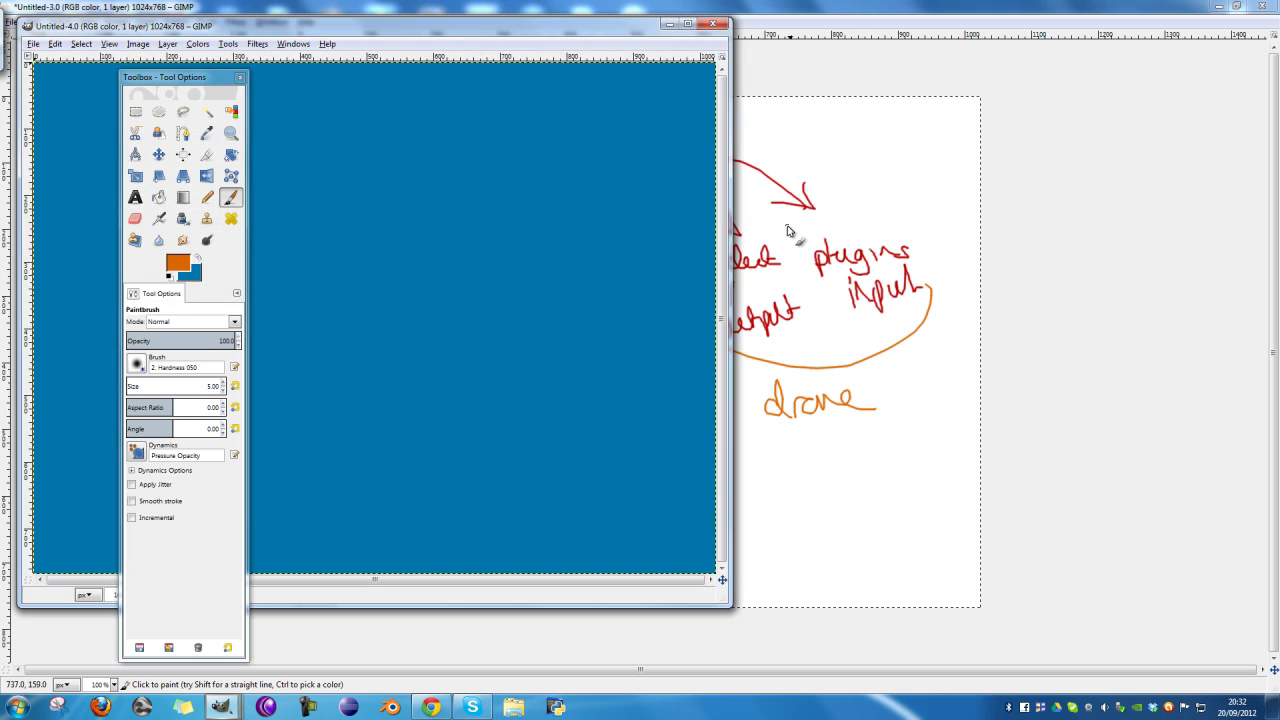
left_click(689, 23)
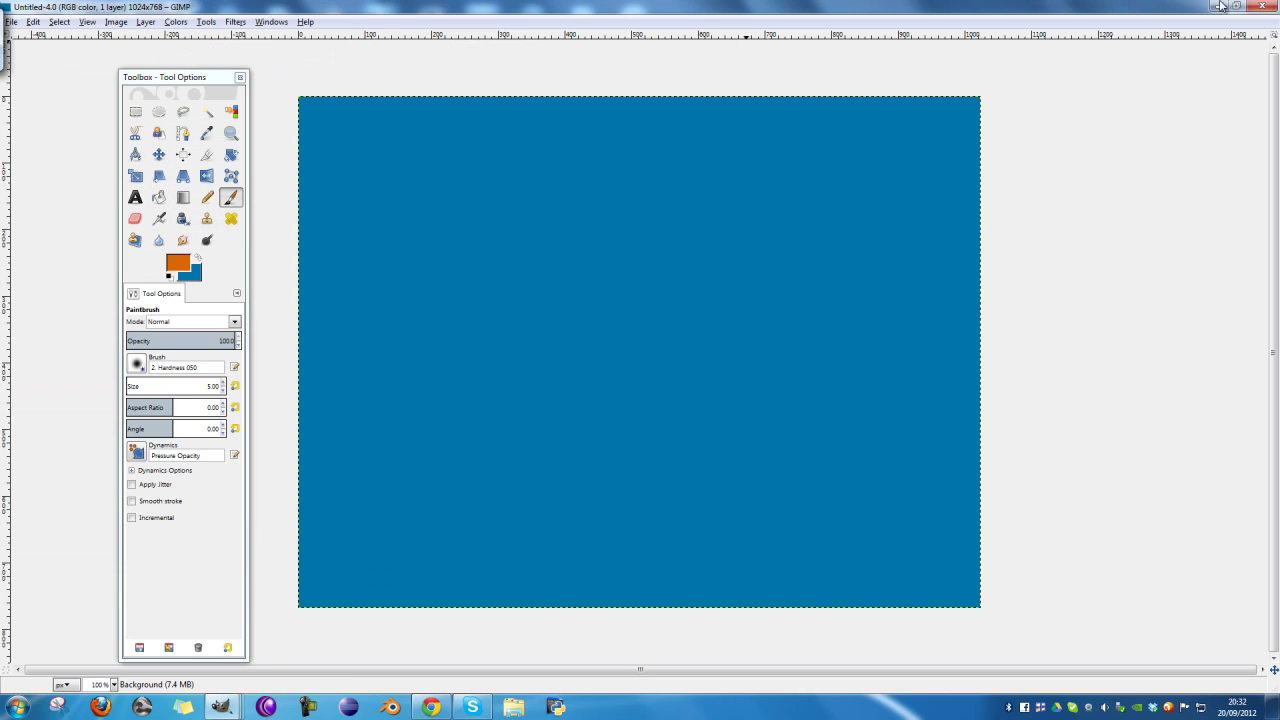
left_click(1257, 6)
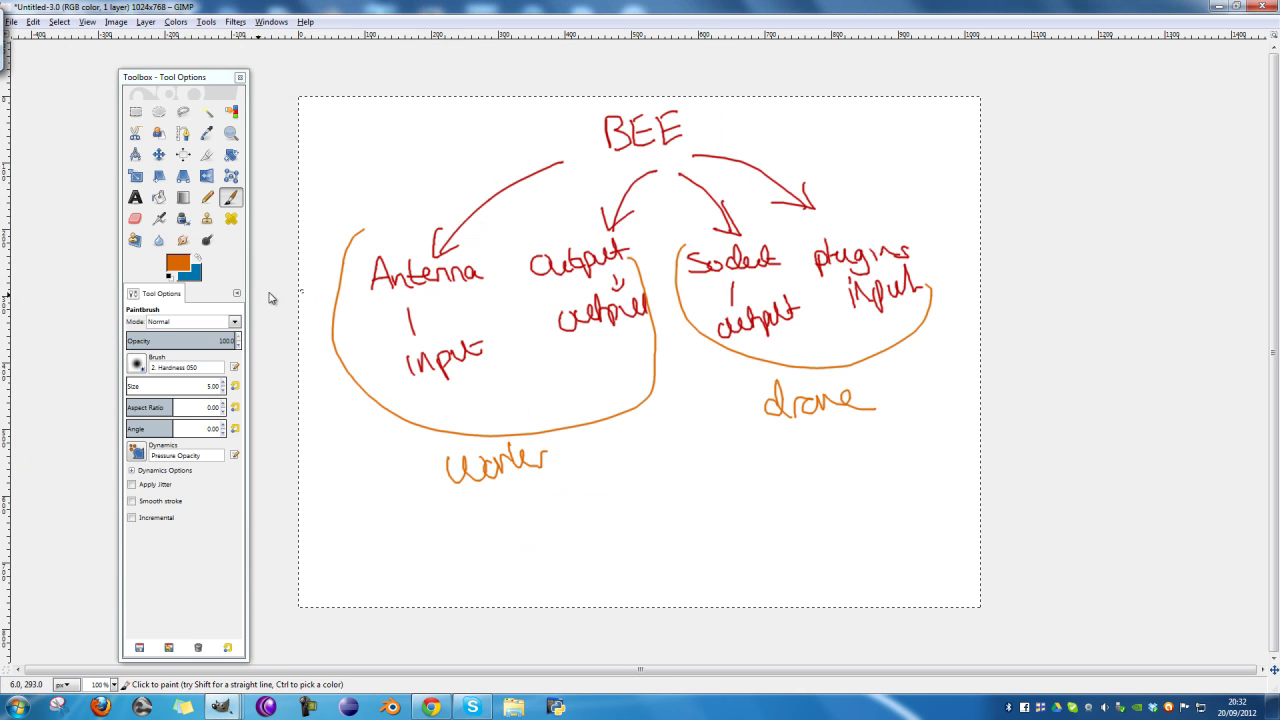
left_click(193, 274)
left_click(428, 62)
left_click(645, 249)
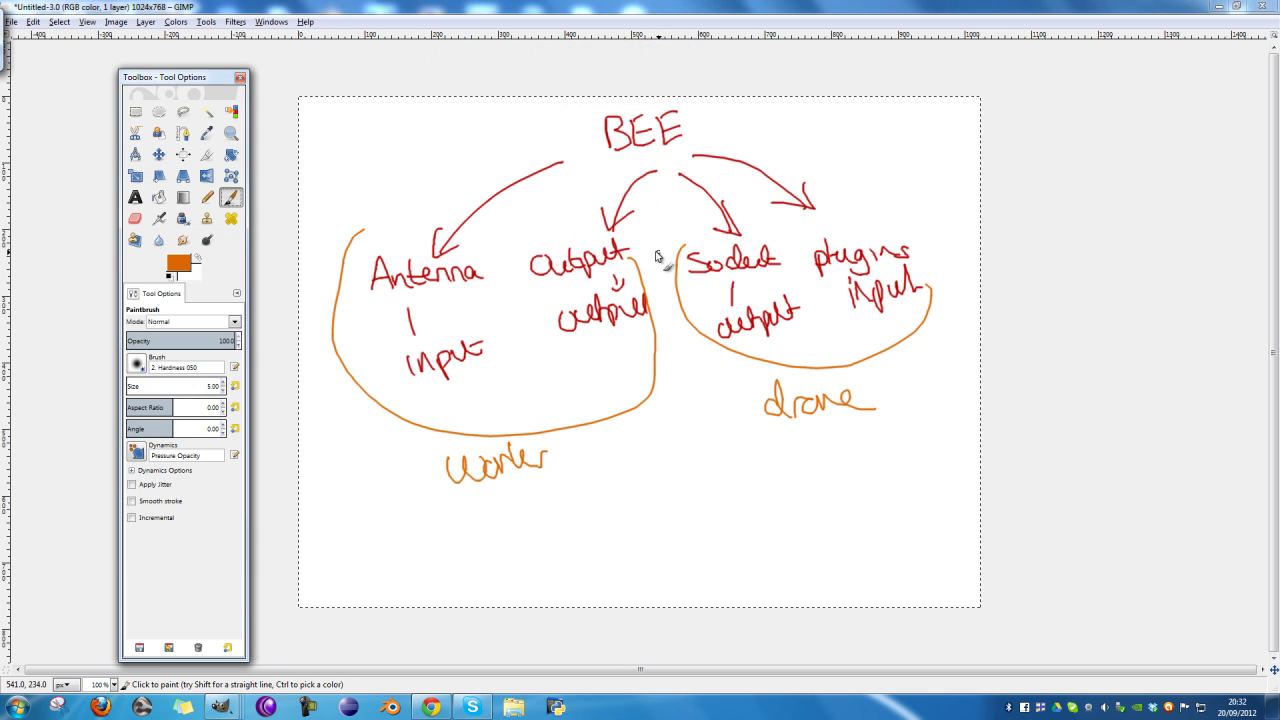
- Create a new white 1024×768 image and undo a test stroke on it
key("ctrl+n")
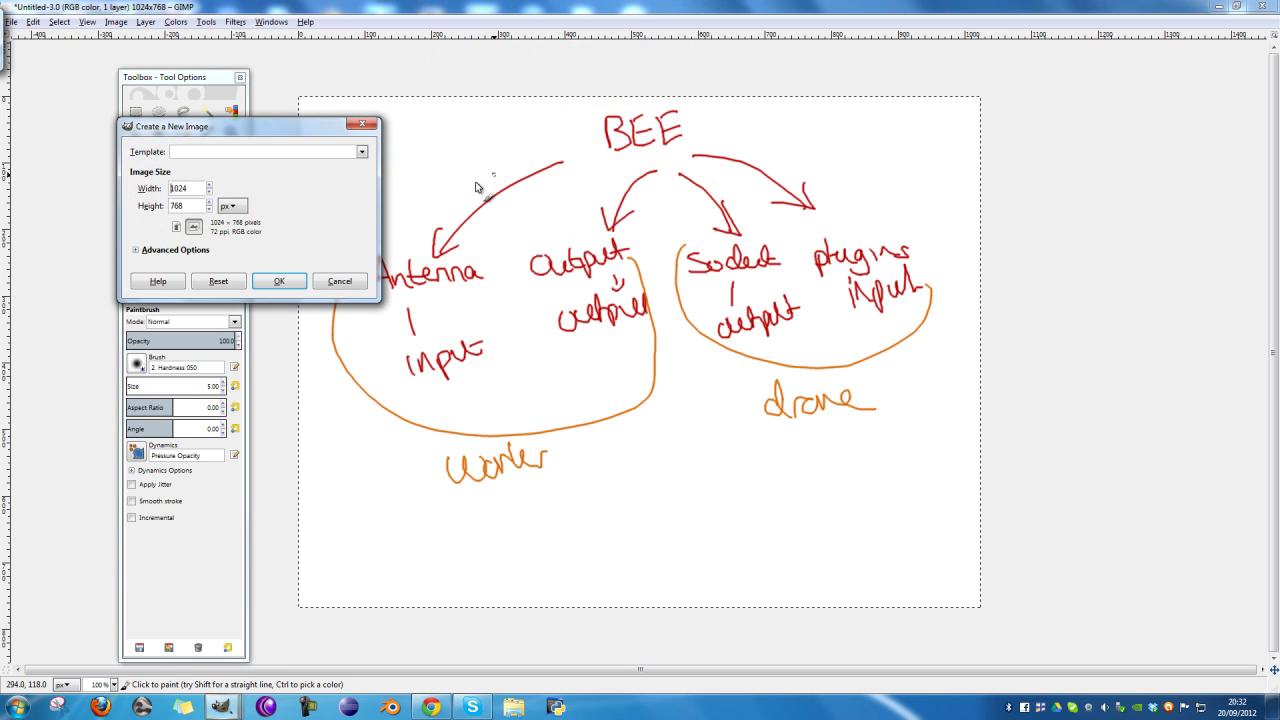
left_click(283, 280)
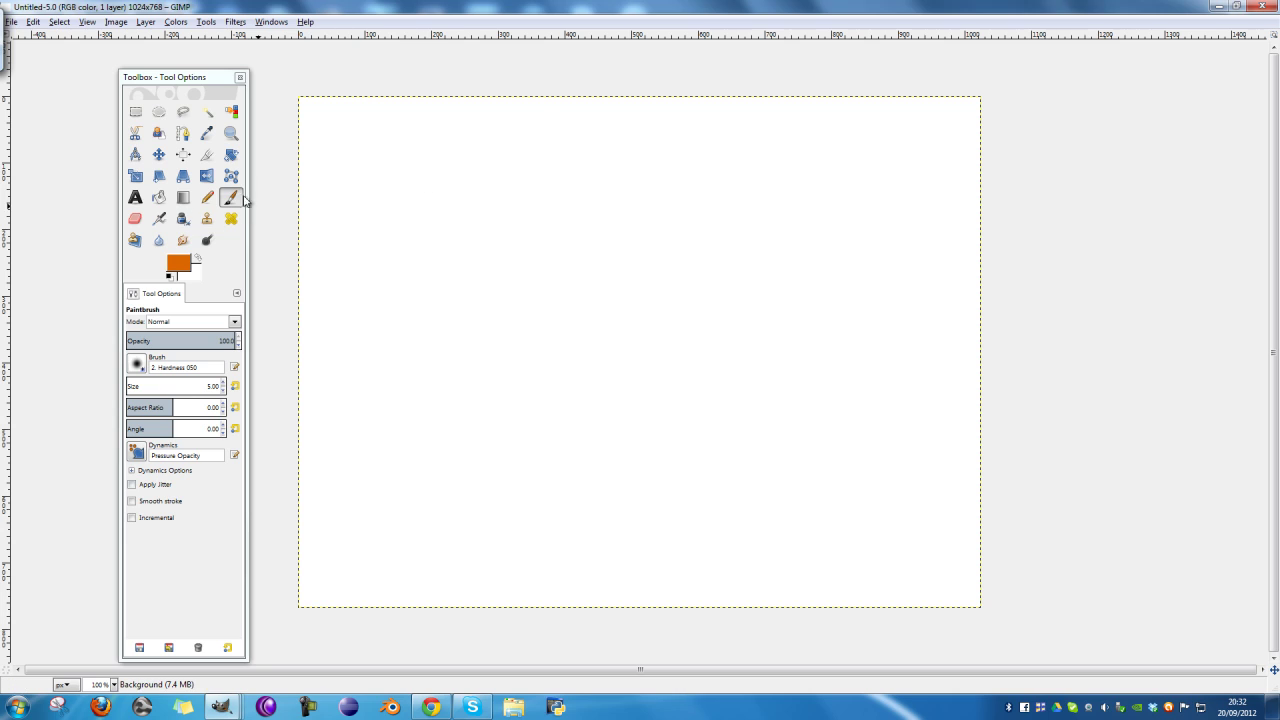
left_click(231, 197)
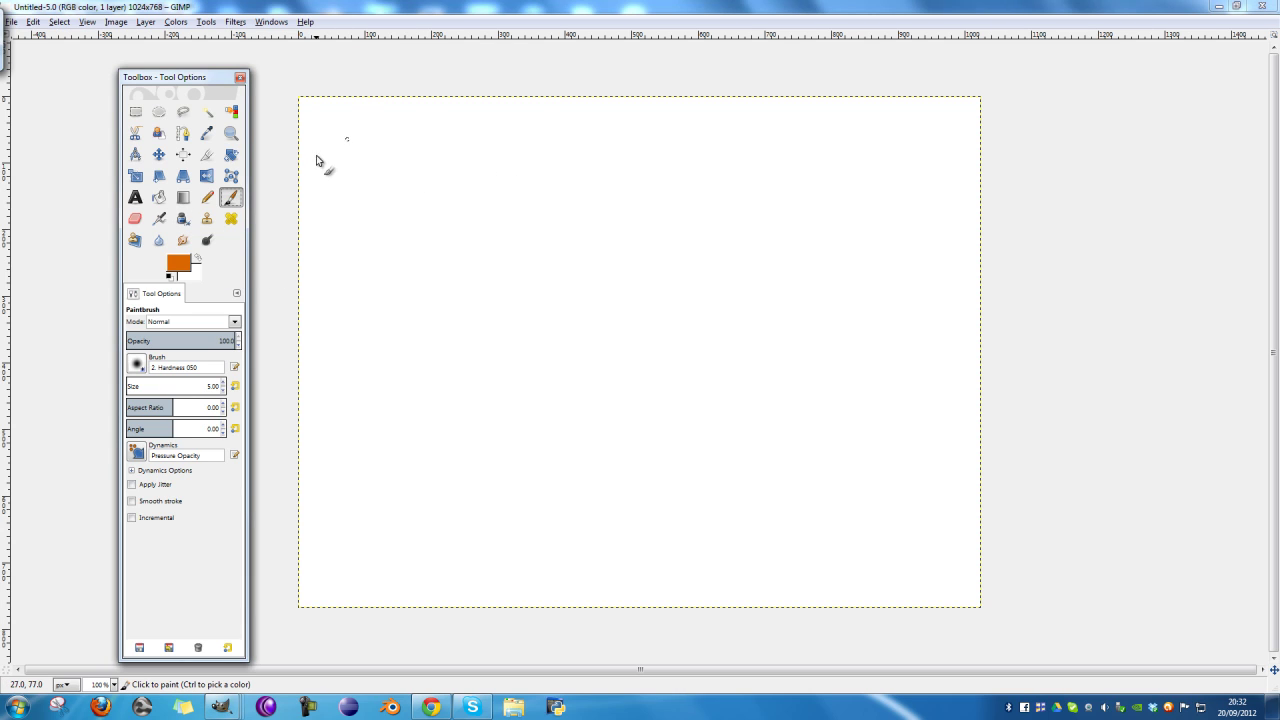
left_click(337, 172)
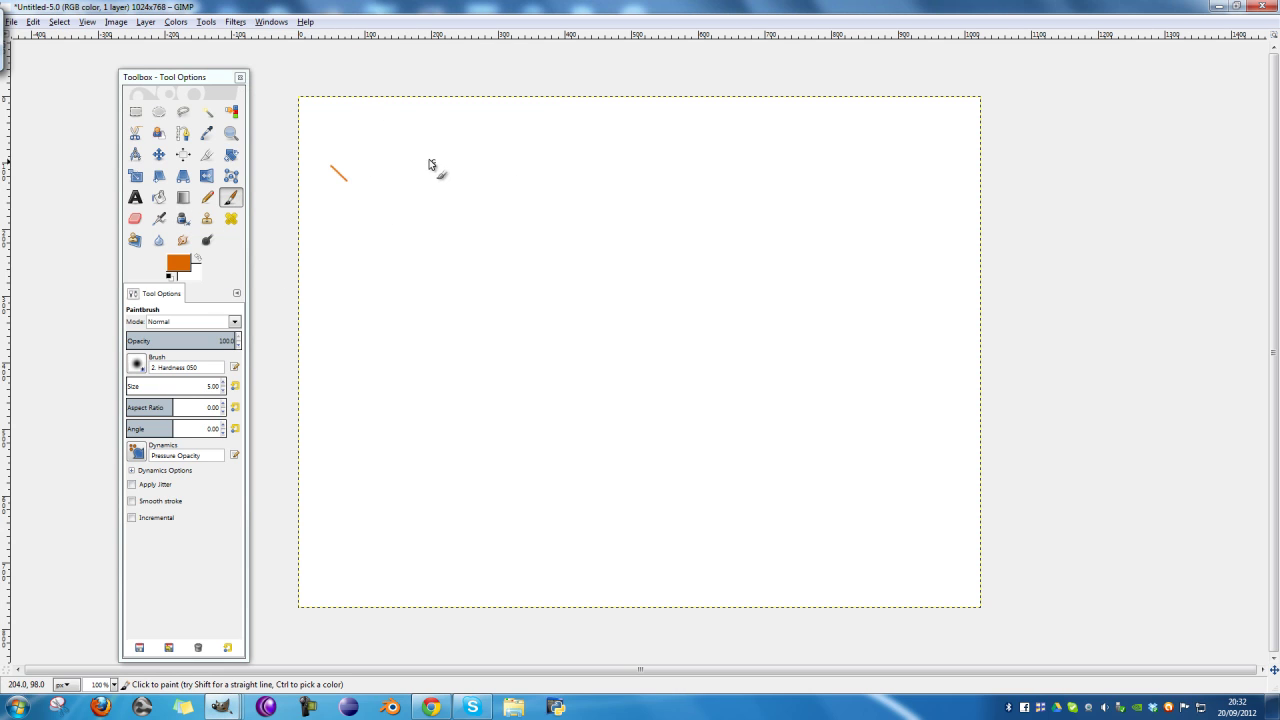
key("ctrl+z")
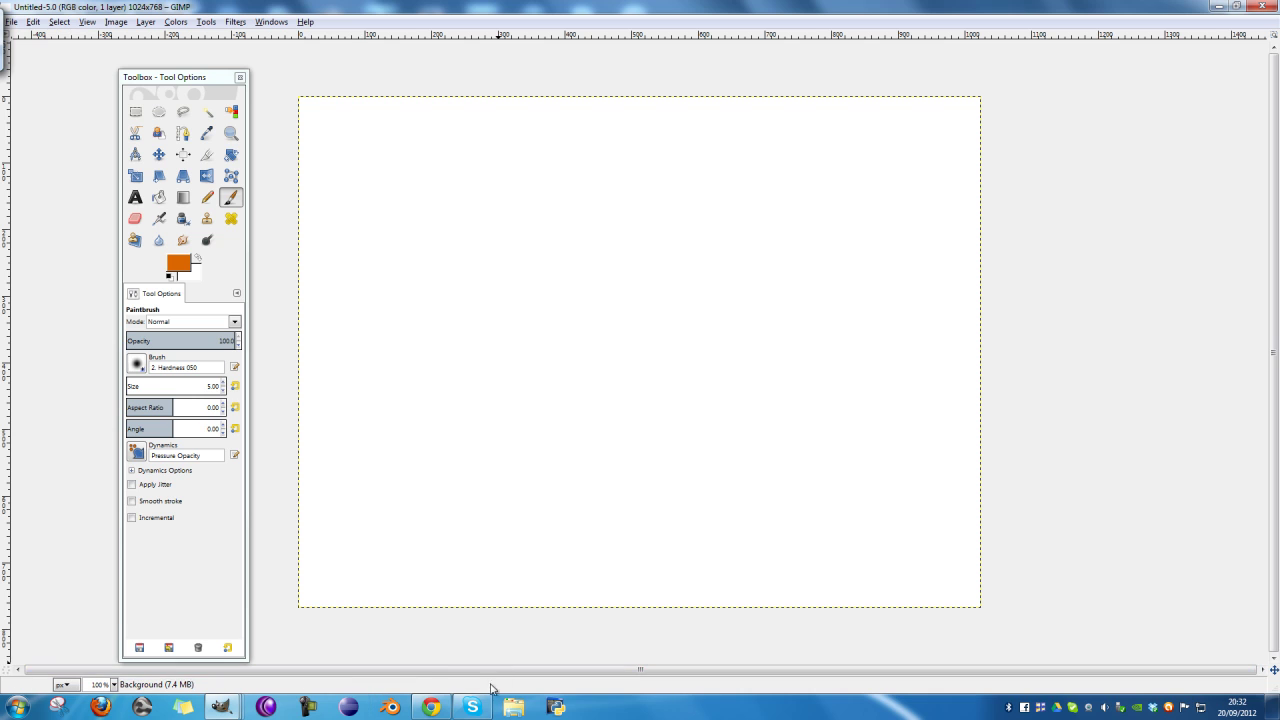
- Close the blank image and minimise the BEE, maths and Hive diagram windows
left_click(1218, 6)
left_click(1220, 7)
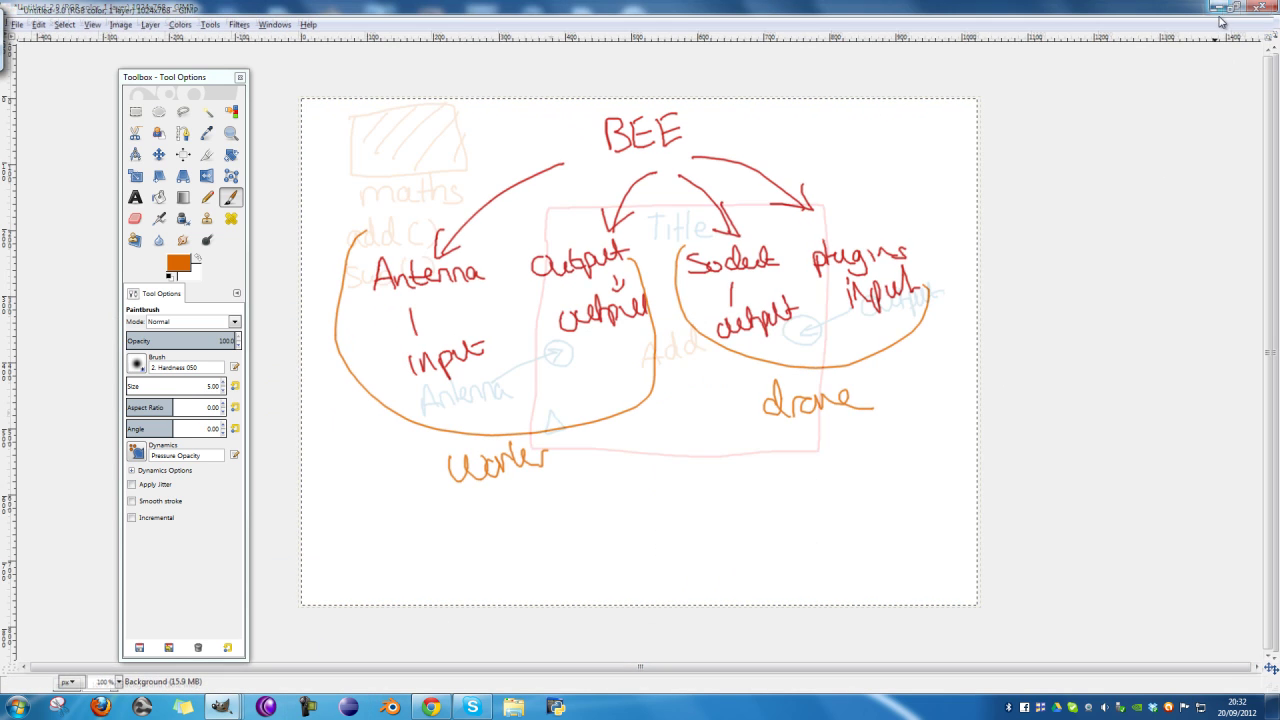
left_click(1220, 7)
left_click(1220, 7)
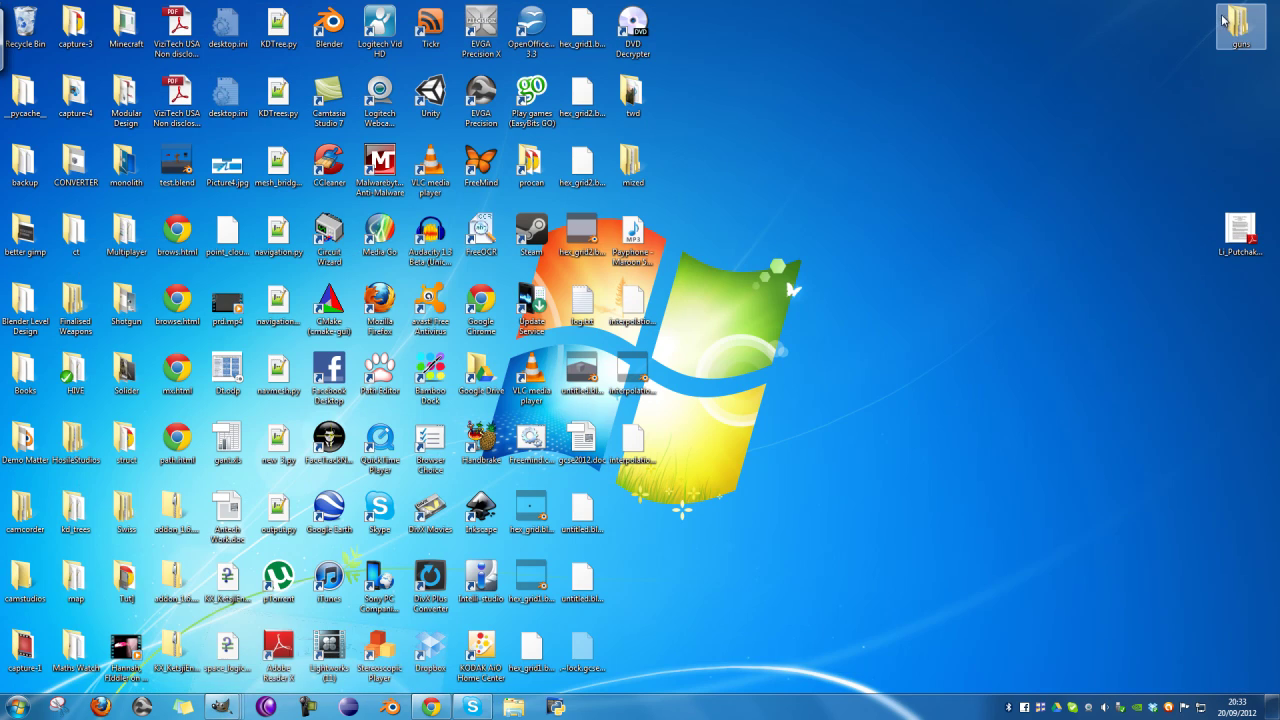